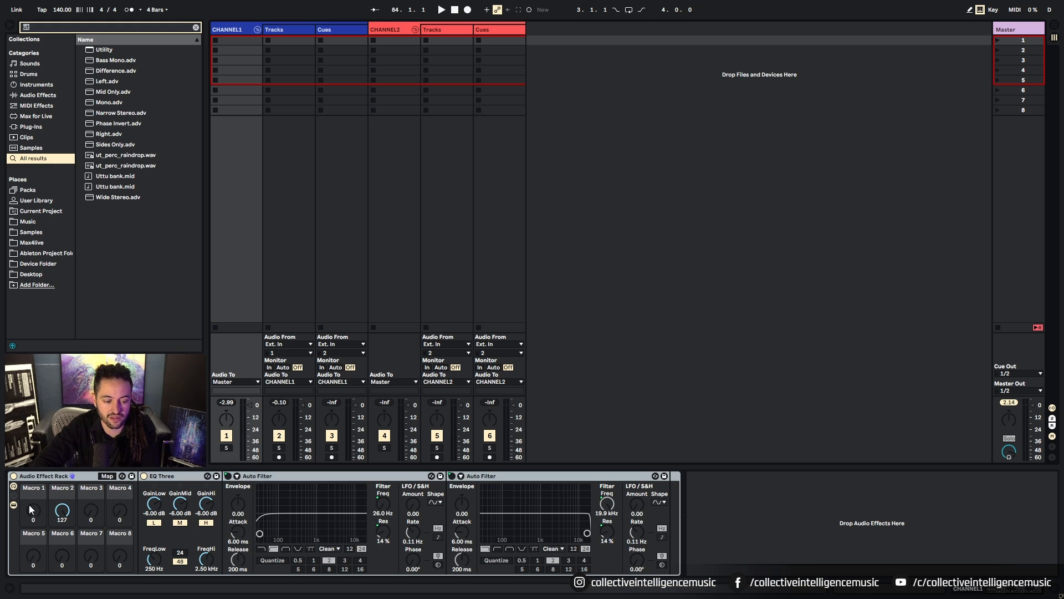
mouse_move(35, 520)
mouse_down()
mouse_move(35, 505)
mouse_move(36, 520)
mouse_up()
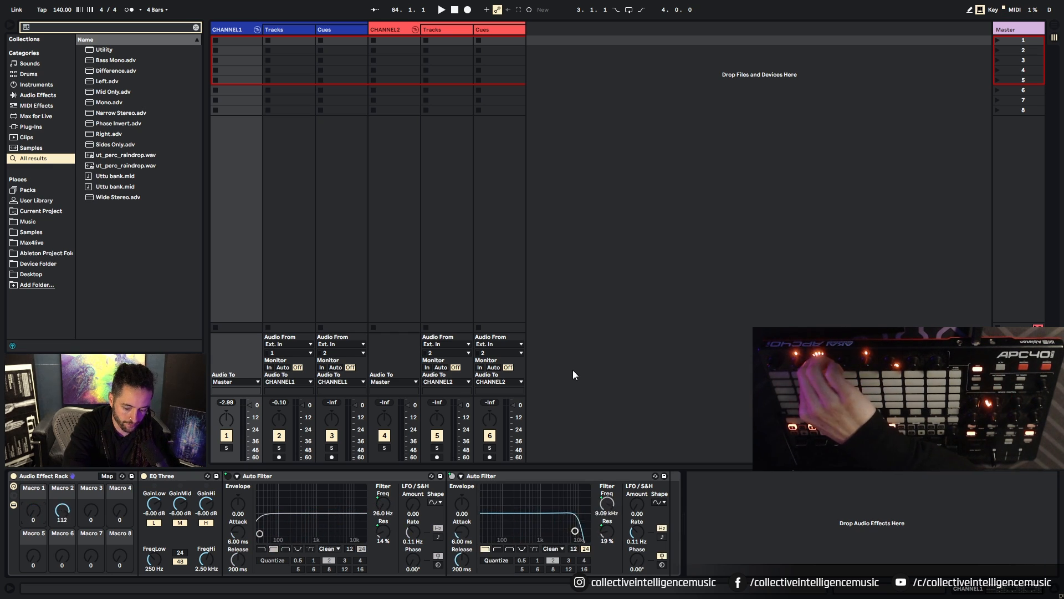
click(399, 31)
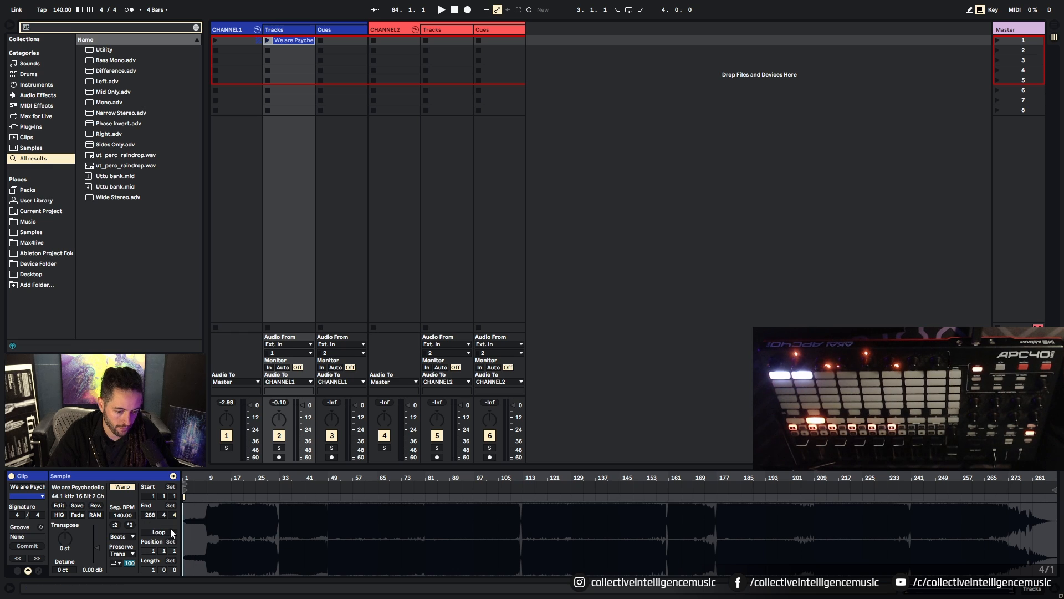
Step: Select the opening 16 bars and 32 bars of the We are Psychedelic clip's waveform to examine its phrase lengths
drag(191, 478, 221, 587)
drag(232, 473, 224, 407)
drag(483, 481, 481, 423)
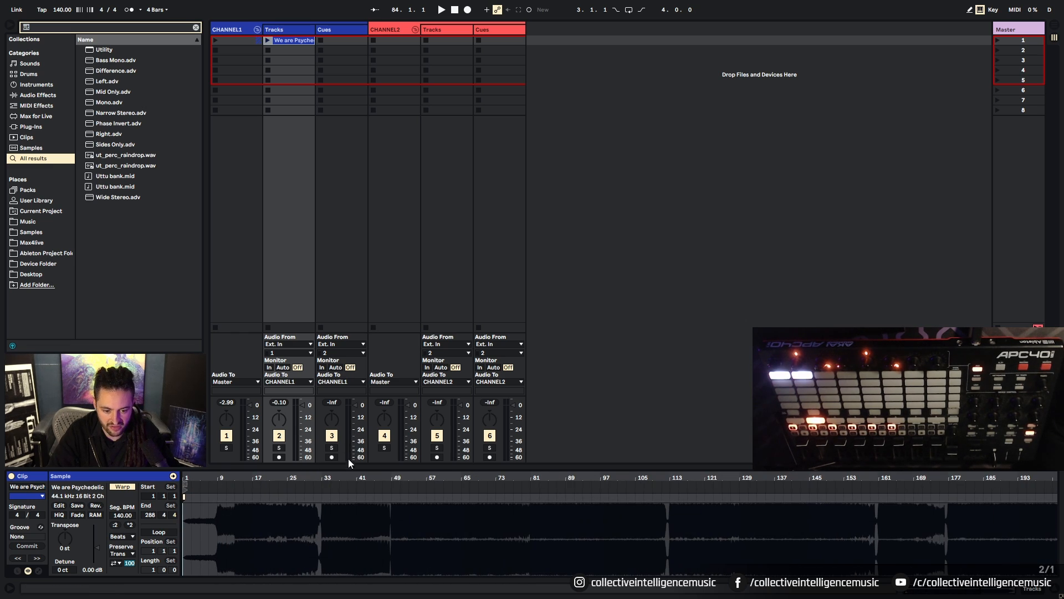
drag(348, 479, 348, 455)
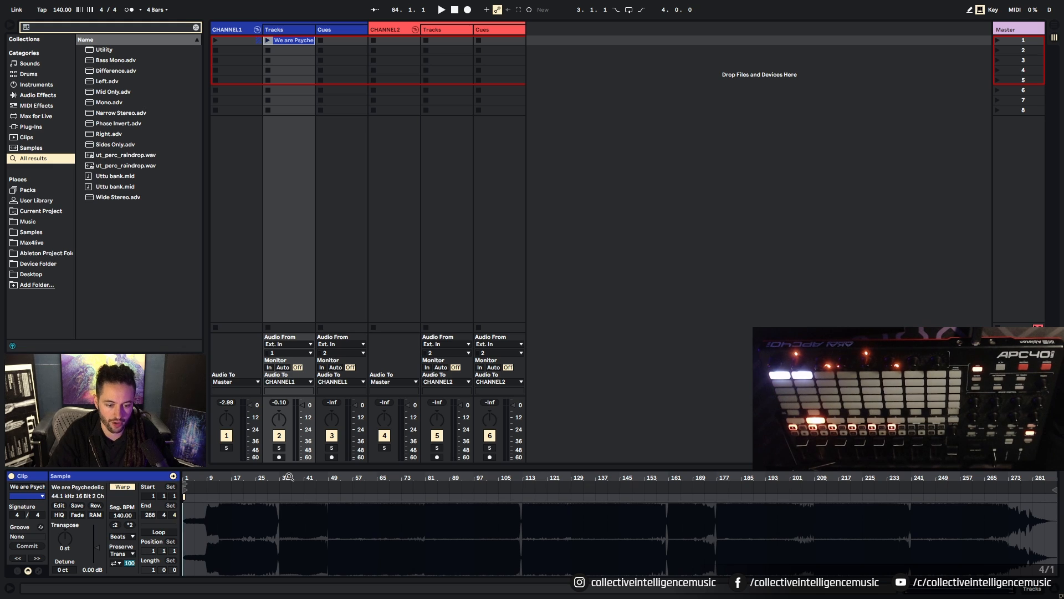
drag(187, 523, 280, 521)
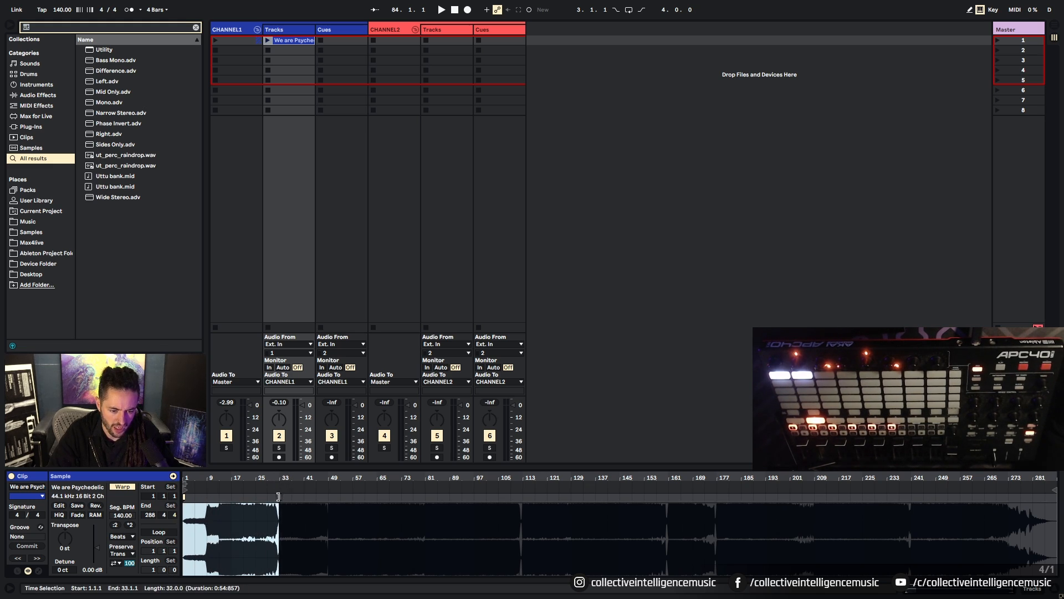
drag(277, 532, 328, 527)
click(184, 524)
drag(183, 524, 230, 523)
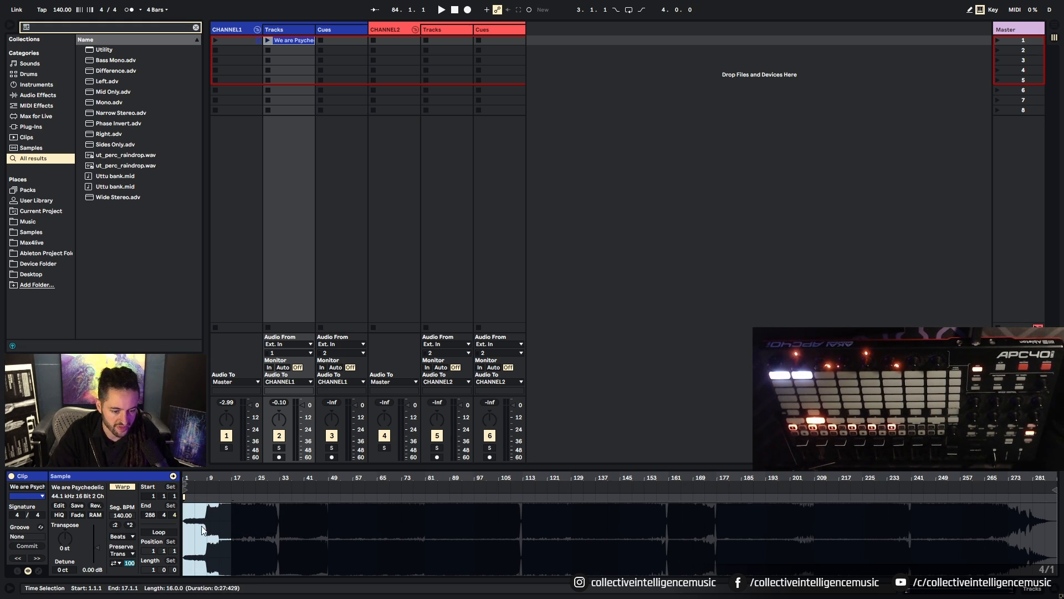
drag(186, 525, 161, 517)
click(280, 520)
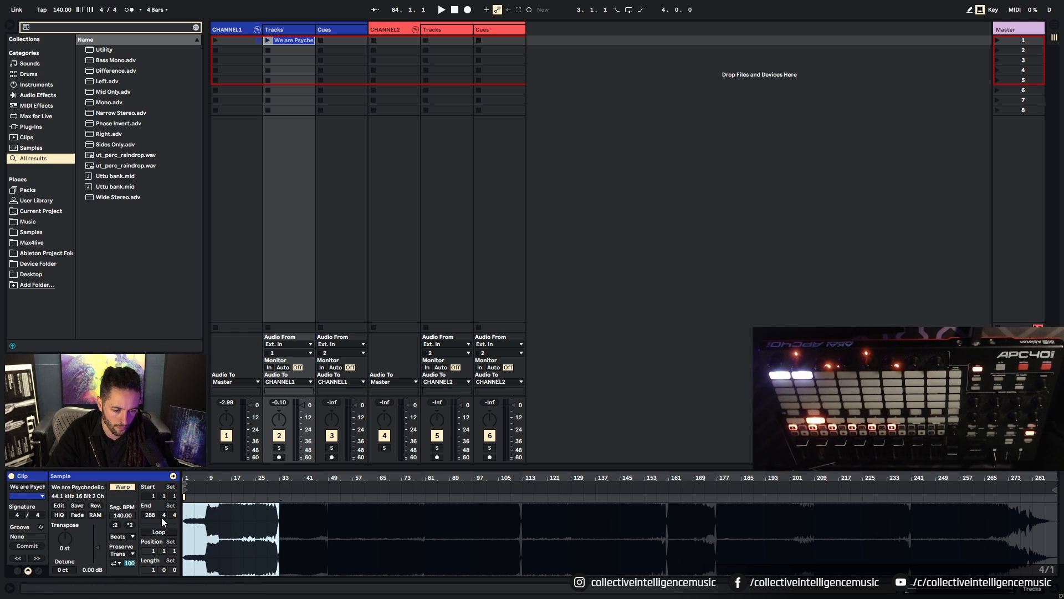
Step: Inspect the clip's waveform against the beat grid at bar 33 and at the very start of the sample
drag(244, 475, 326, 506)
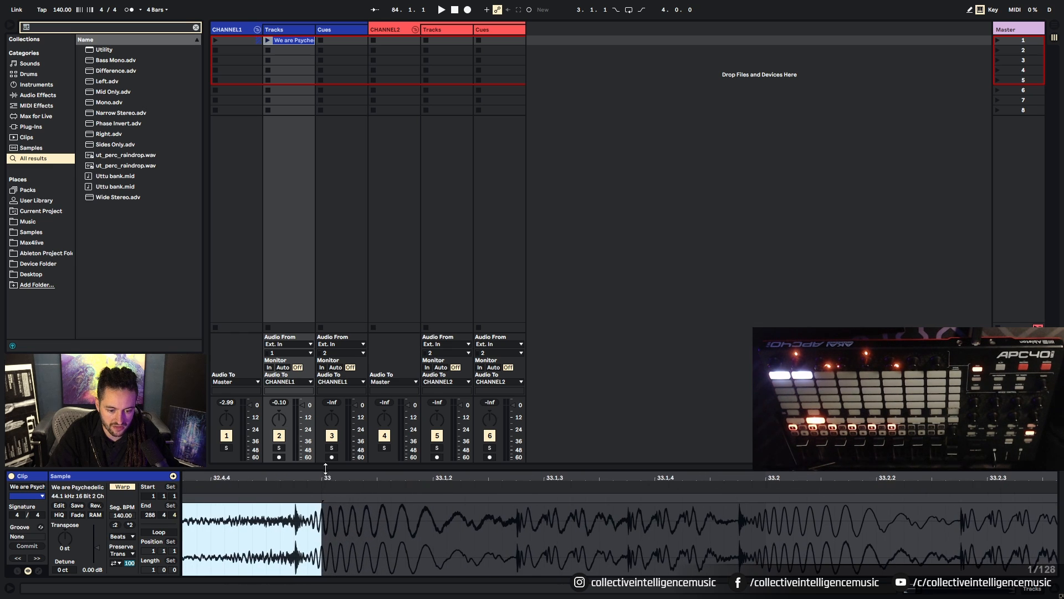
click(280, 540)
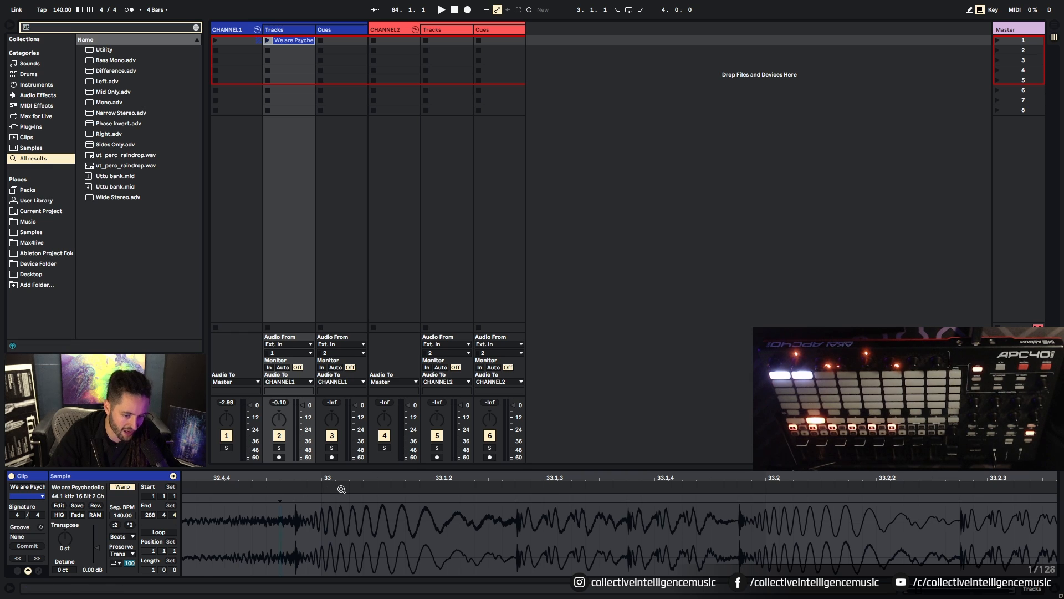
drag(344, 493, 252, 410)
drag(191, 478, 219, 571)
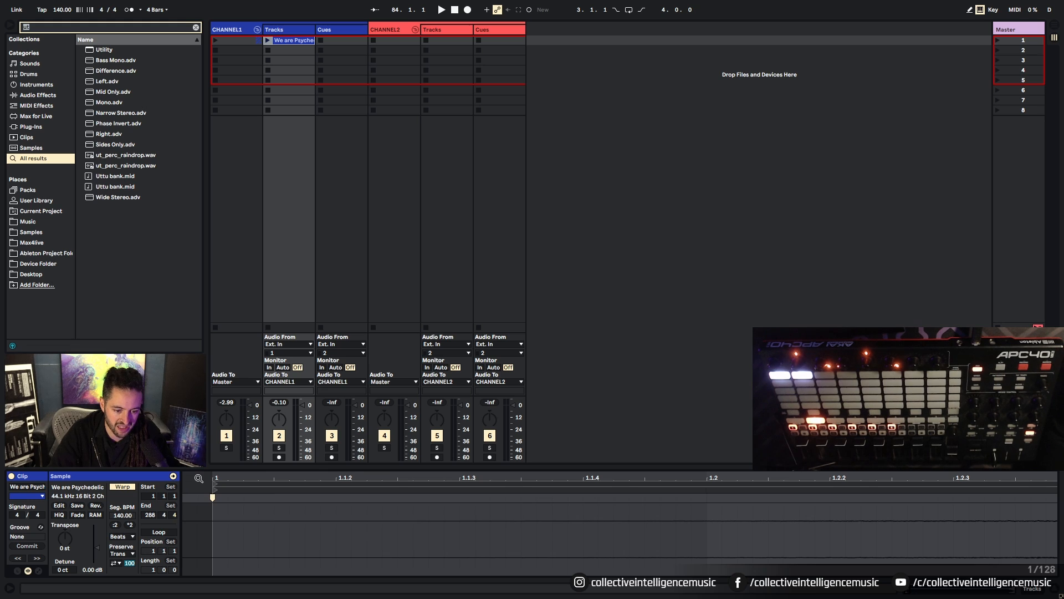
drag(191, 479, 193, 481)
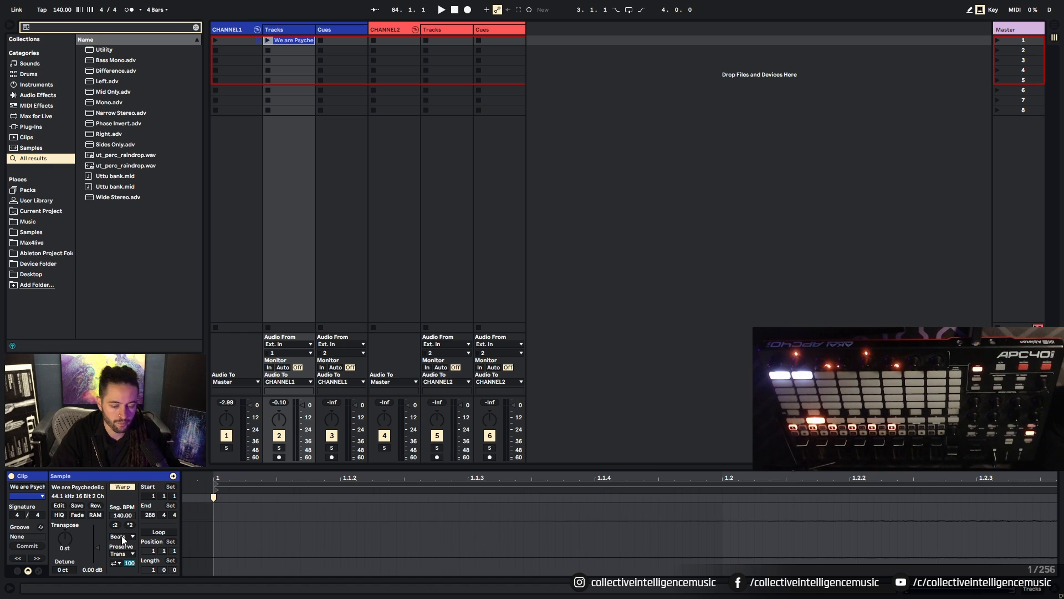
drag(257, 497, 257, 465)
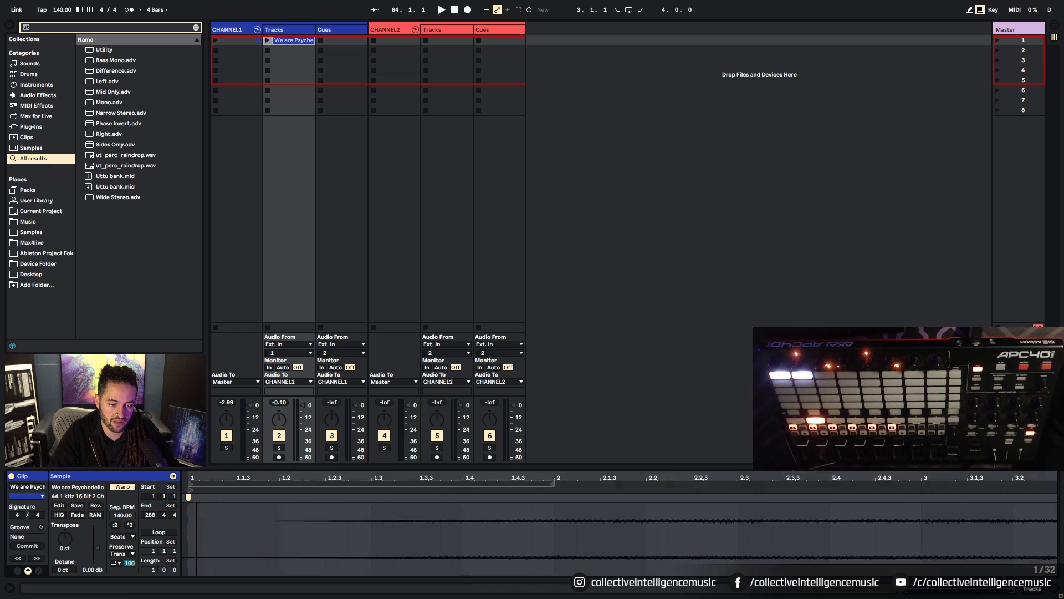
drag(196, 478, 193, 465)
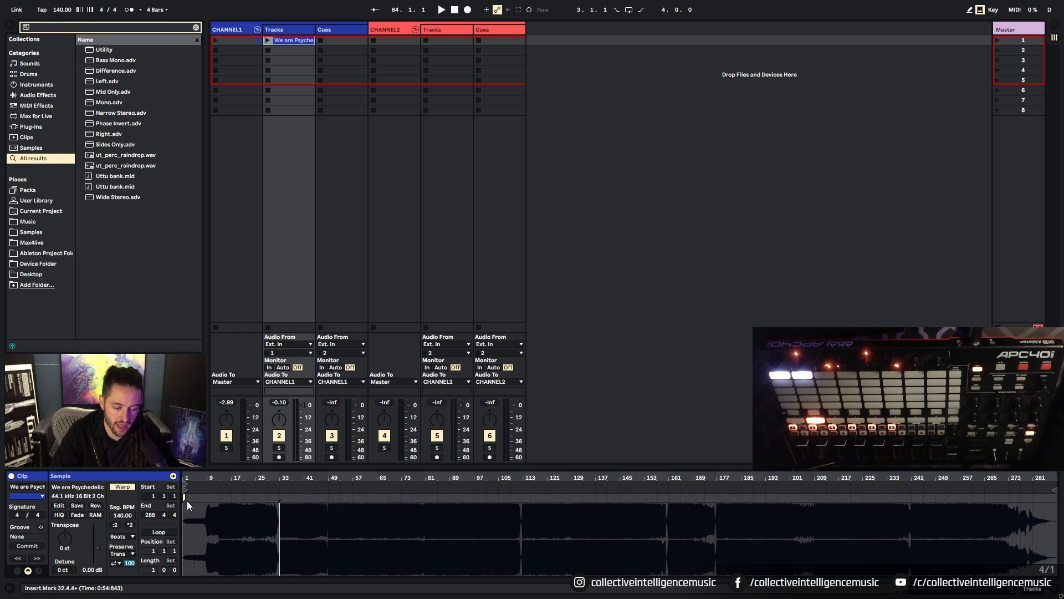
drag(184, 476, 191, 538)
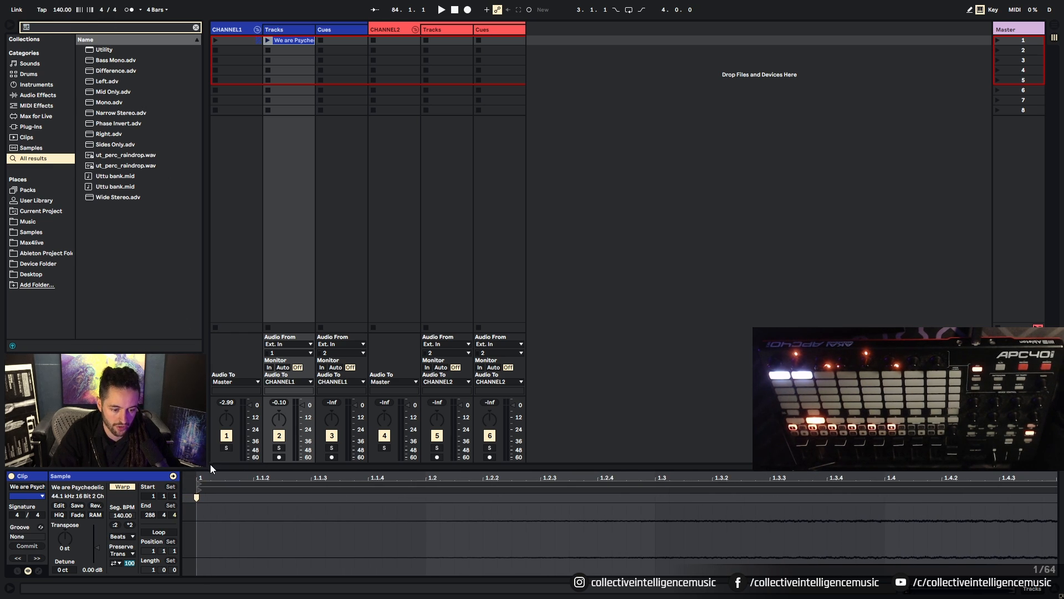
drag(195, 477, 183, 496)
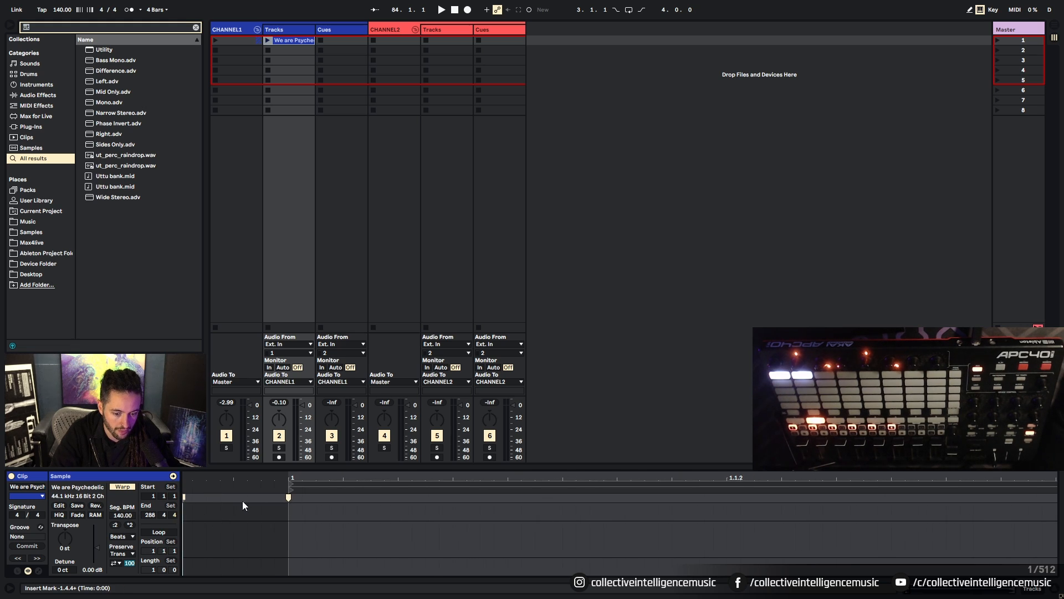
right_click(183, 496)
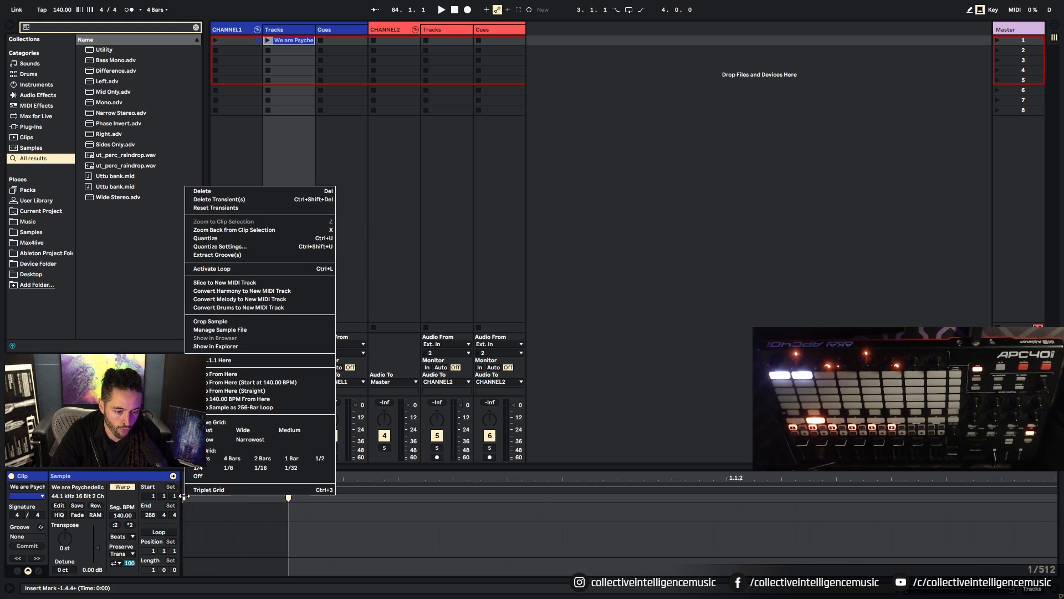
click(215, 362)
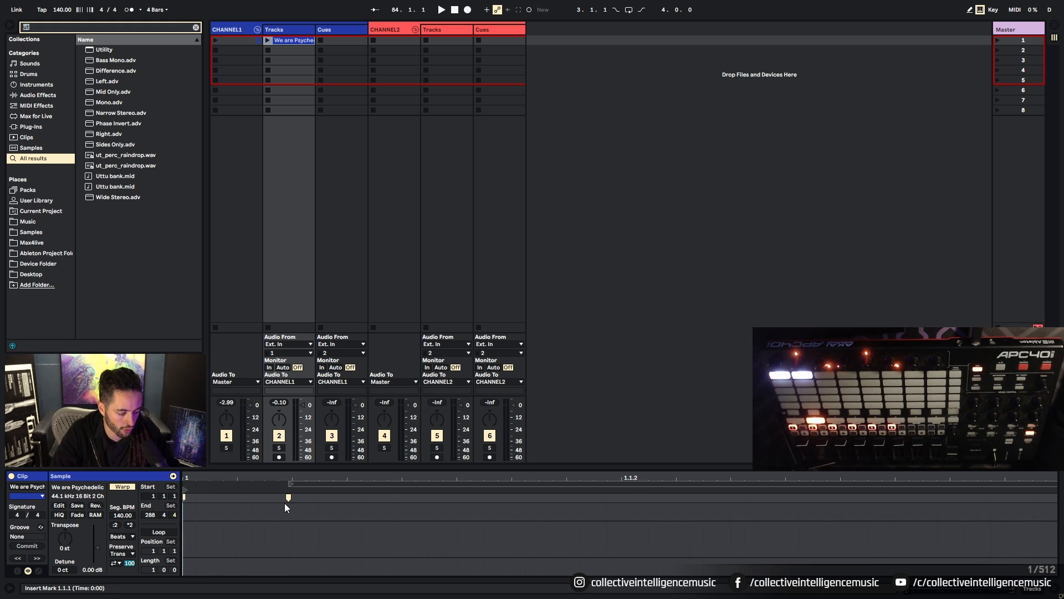
key(ctrl+z)
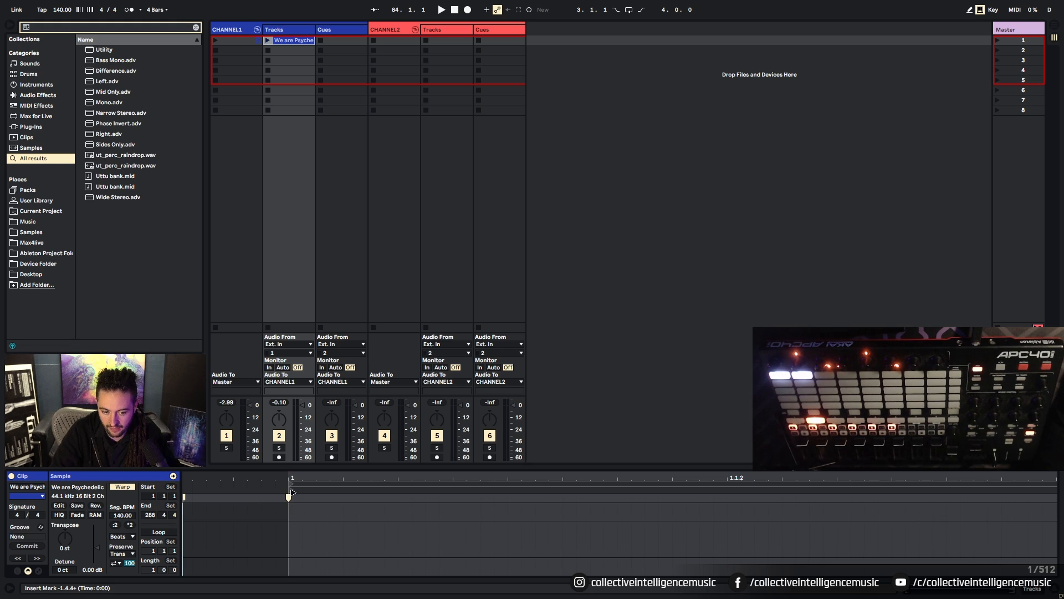
Step: Set the clip's 1.1.1 position at the very beginning of the sample
right_click(195, 501)
click(212, 361)
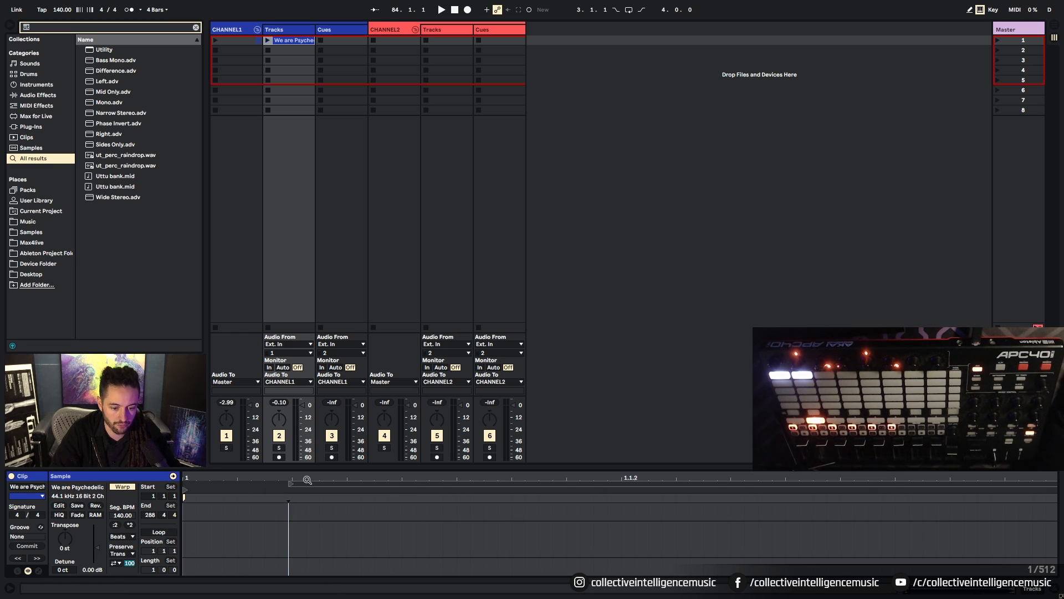
double_click(274, 489)
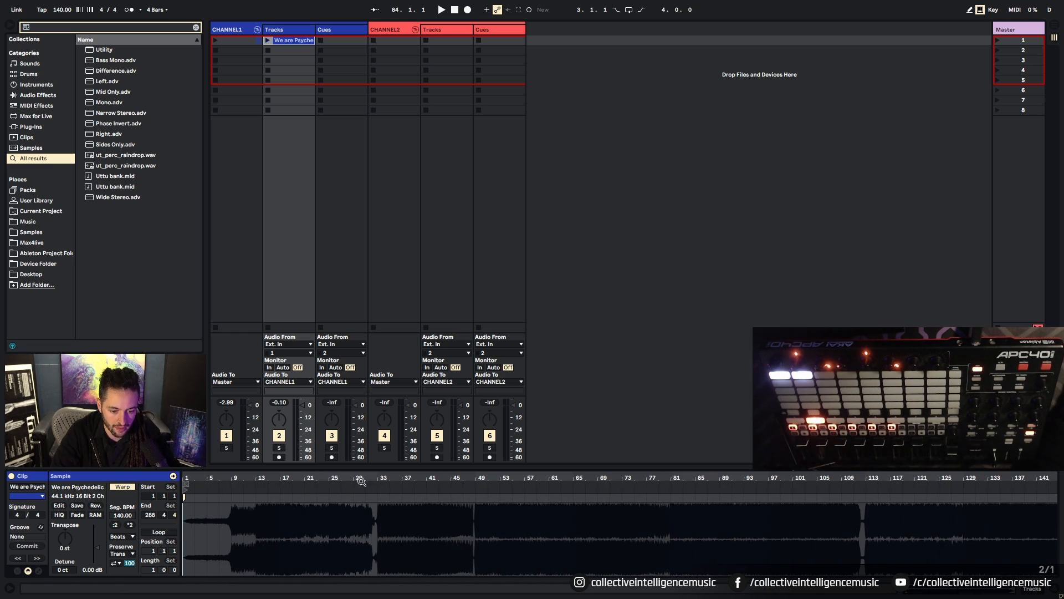
Step: Check the clip's transients against the grid around bars 33 and 177, placing the insert mark just before bar 177
drag(376, 477, 363, 432)
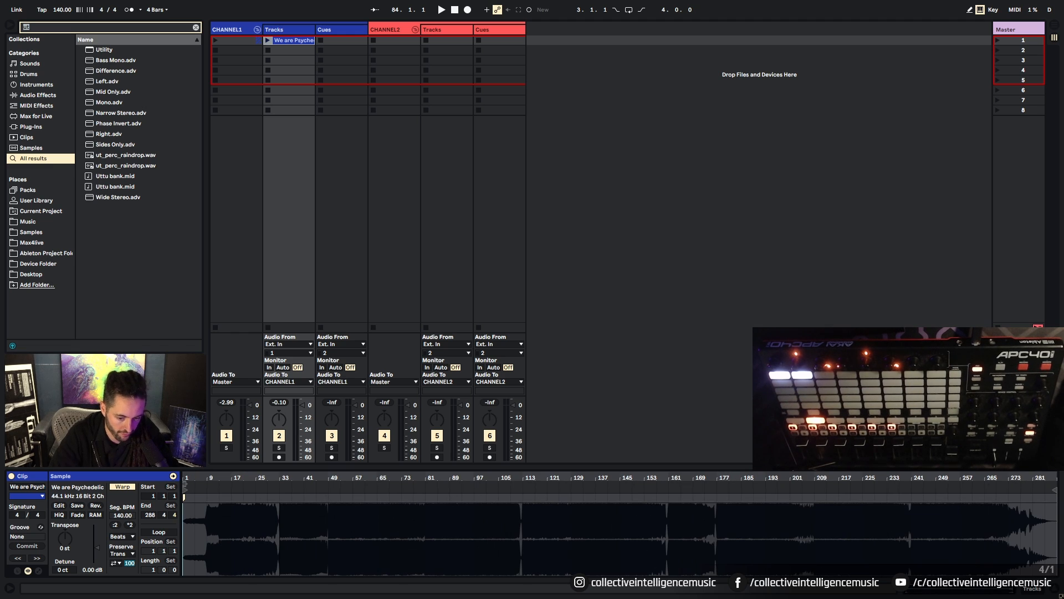
drag(281, 478, 299, 462)
drag(230, 485, 319, 469)
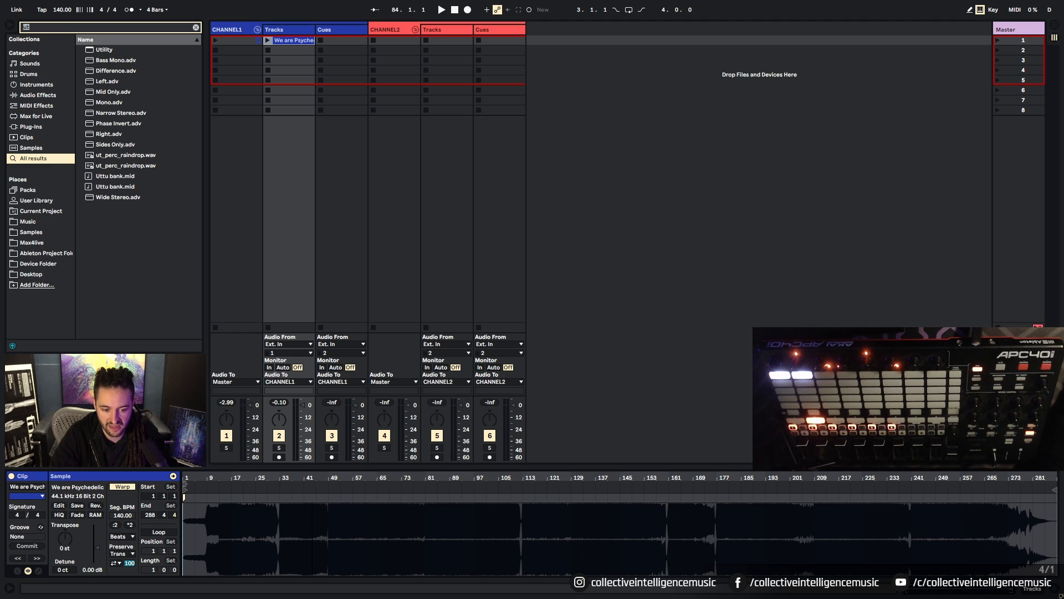
mouse_move(707, 480)
mouse_down()
mouse_move(673, 476)
mouse_move(689, 482)
mouse_up()
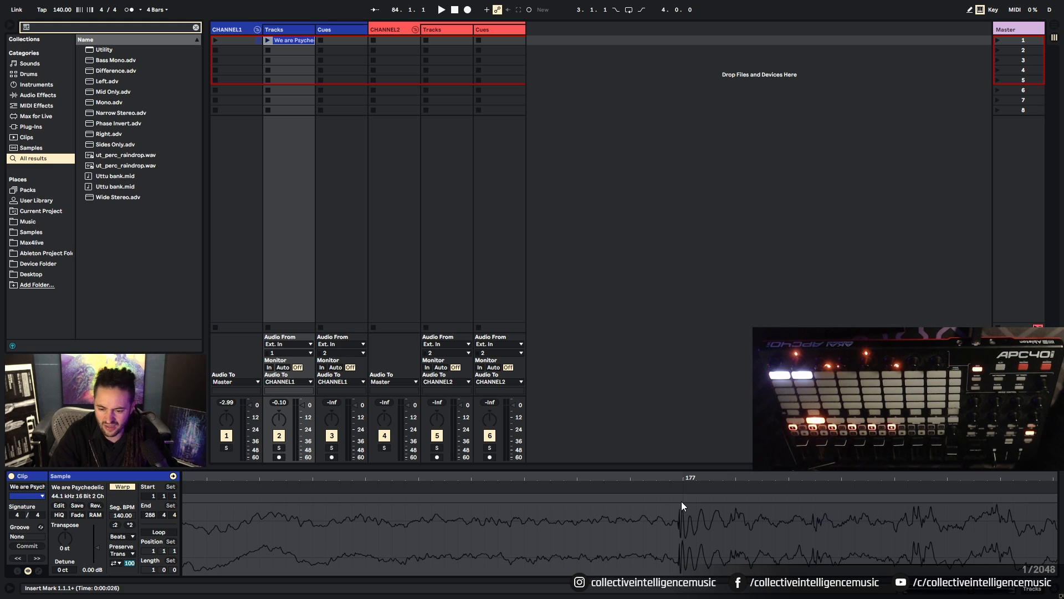
click(677, 500)
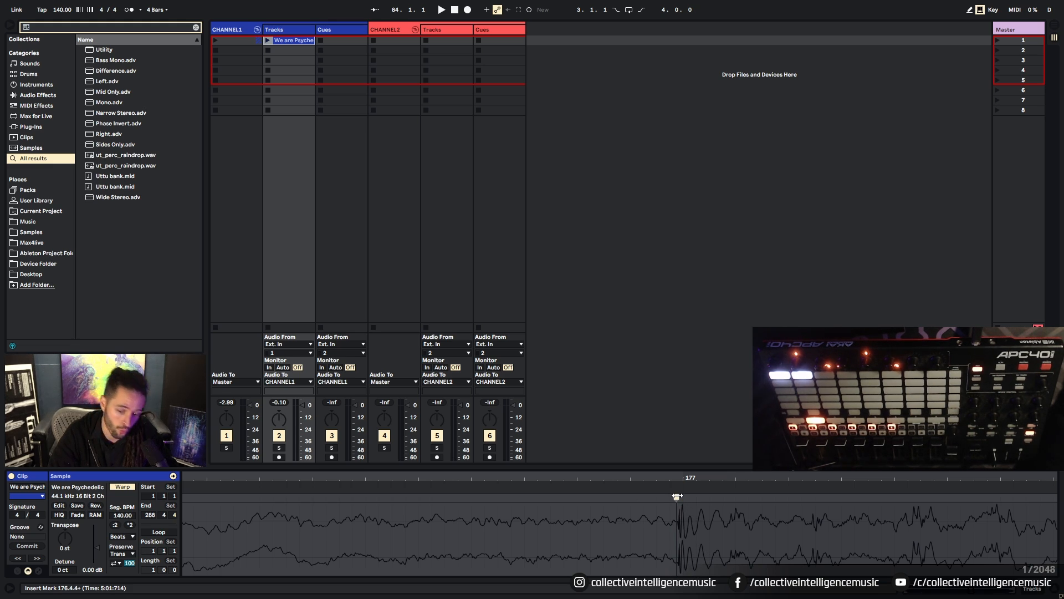
drag(681, 478, 681, 421)
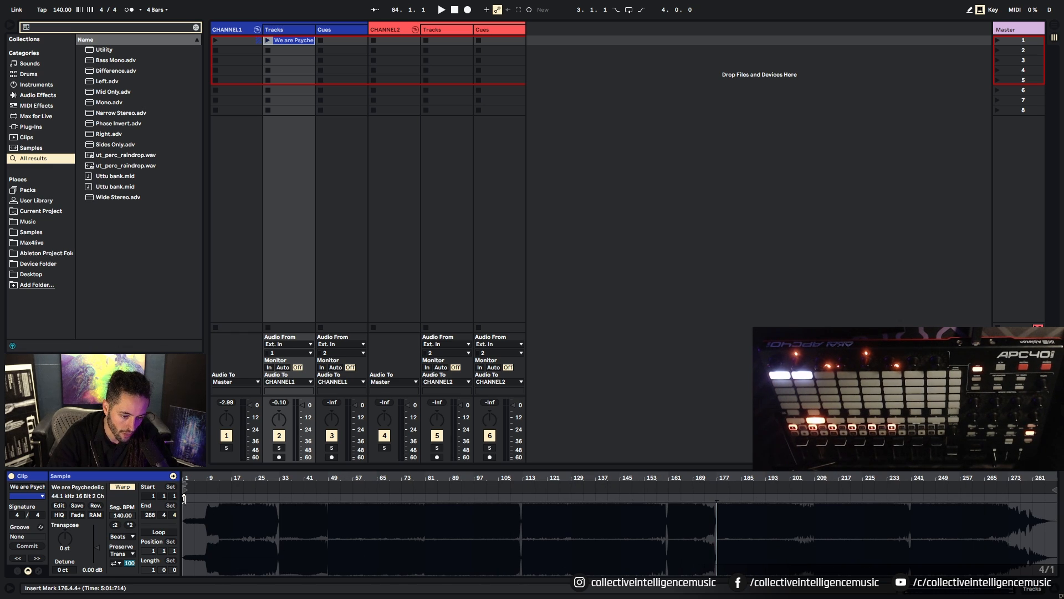
Step: Warp the clip at 140.00 BPM from its first warp marker and set its warp mode to Re-Pitch
right_click(184, 498)
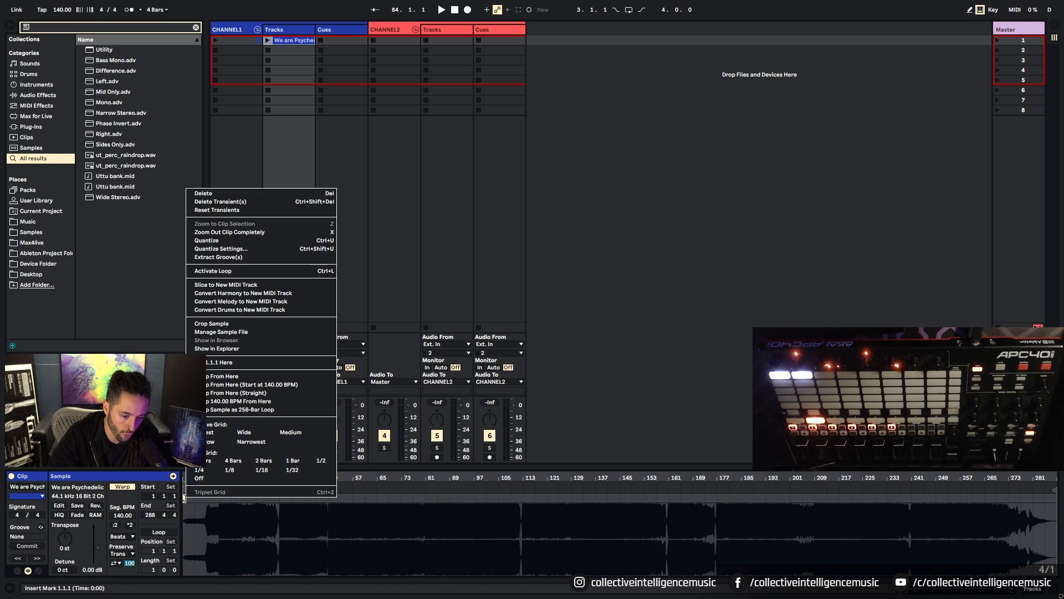
click(247, 401)
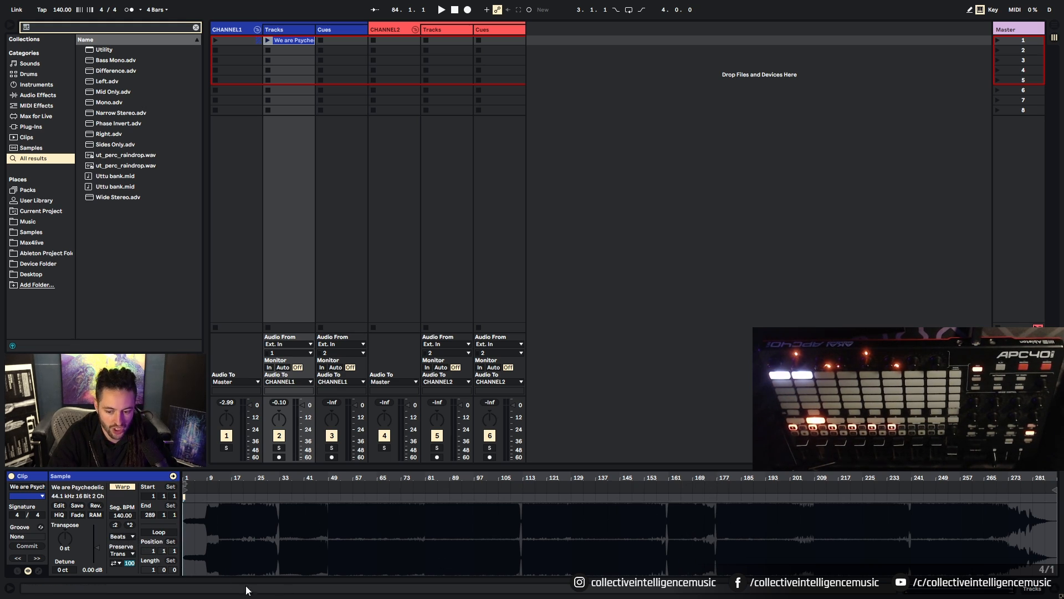
click(132, 537)
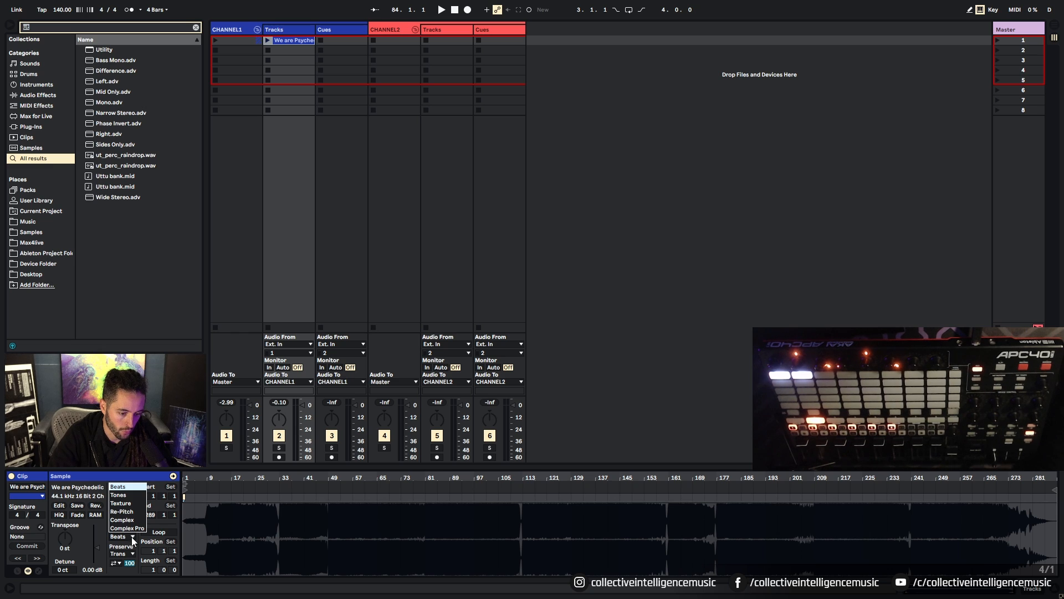
click(131, 511)
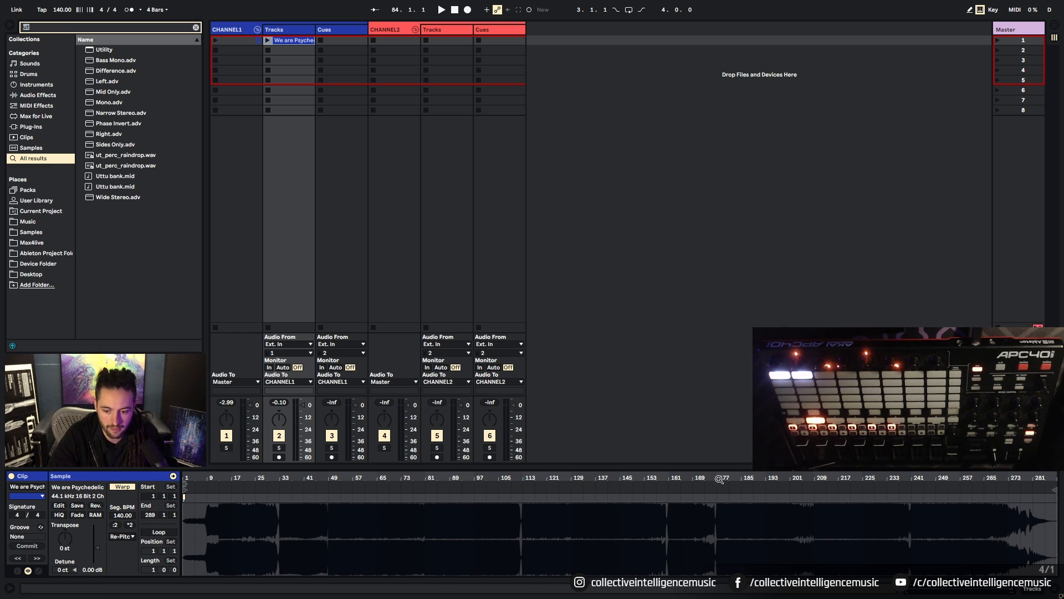
Step: Examine how the warped clip's transients line up with the grid at bars 177 and 33
scroll(648, 527, up, 5)
scroll(701, 482, up, 10)
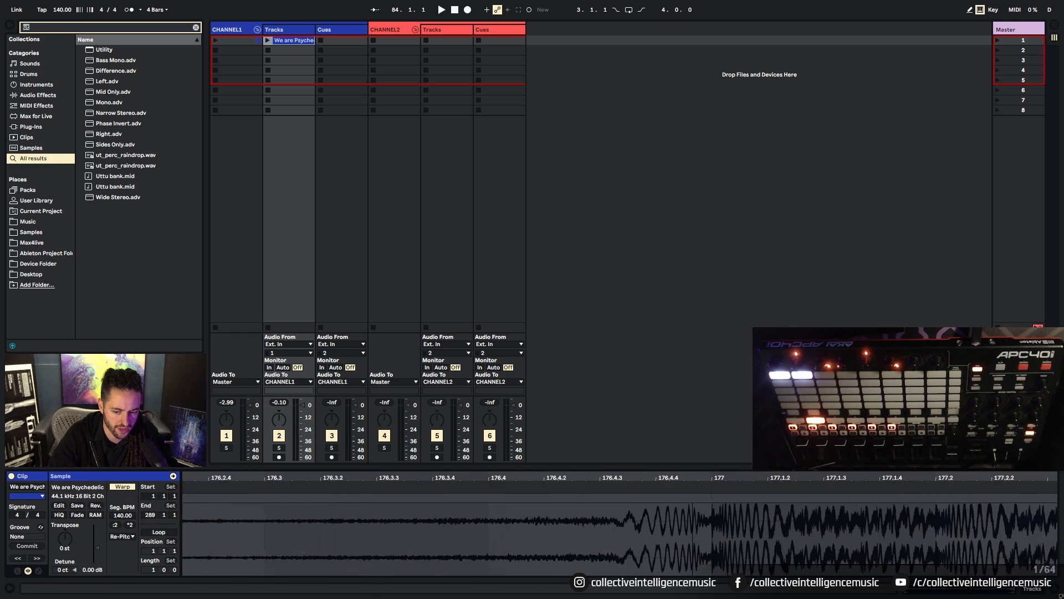
scroll(718, 477, up, 5)
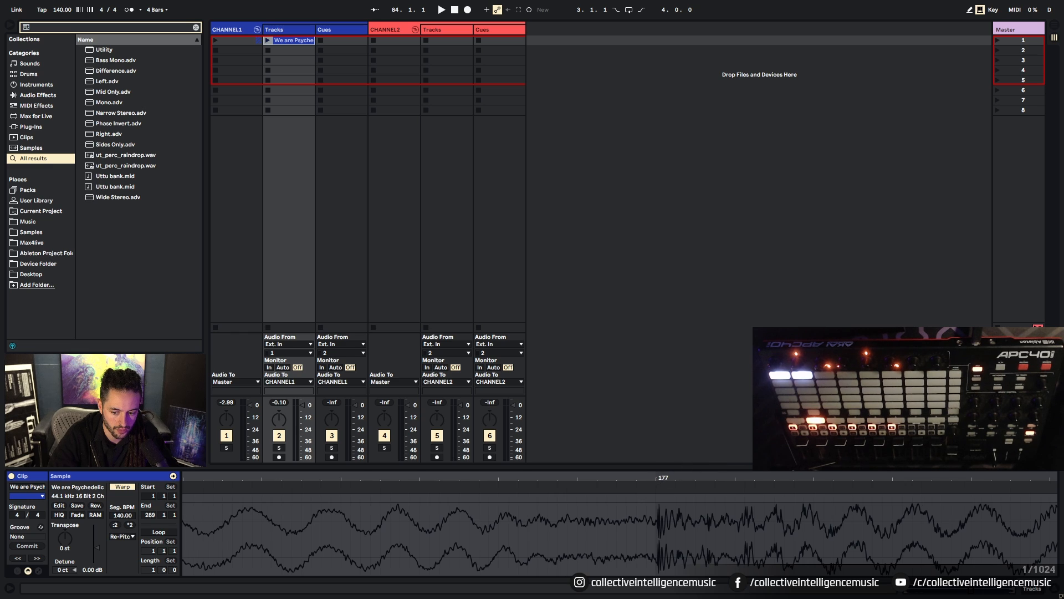
scroll(665, 538, up, 5)
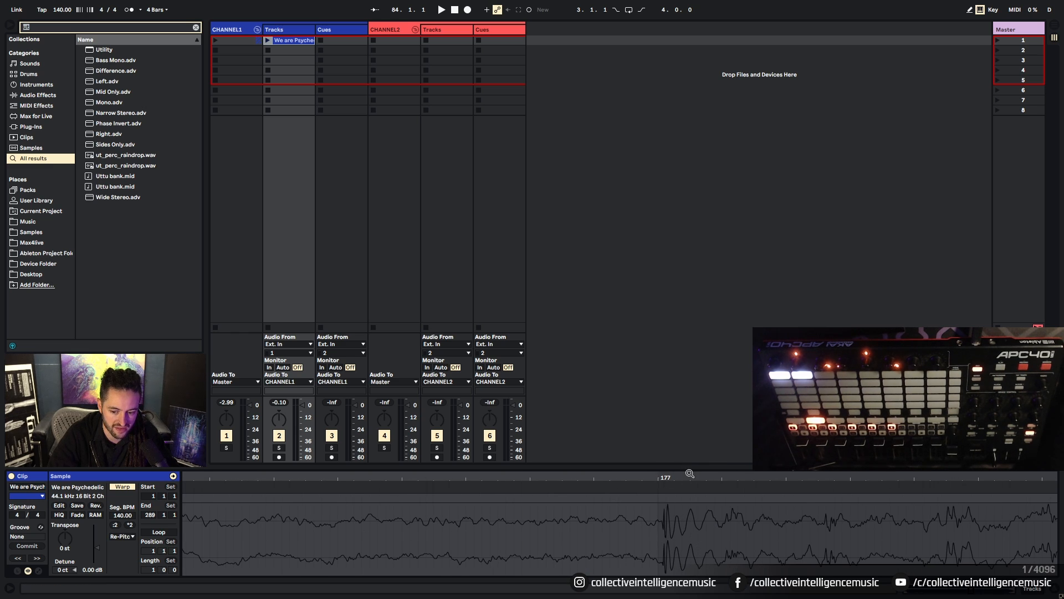
scroll(689, 478, down, 15)
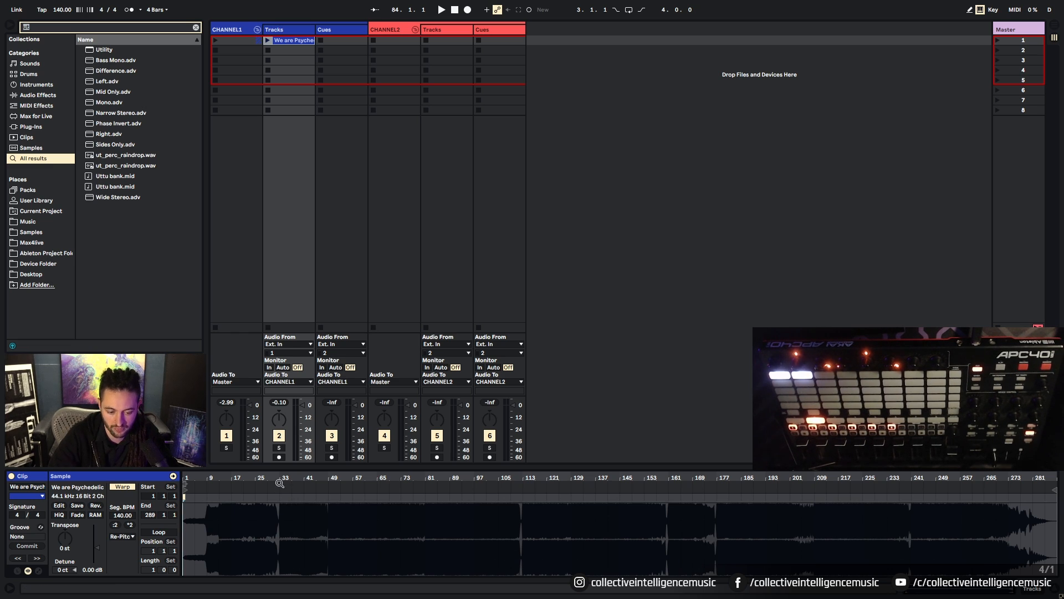
scroll(281, 481, up, 12)
click(278, 455)
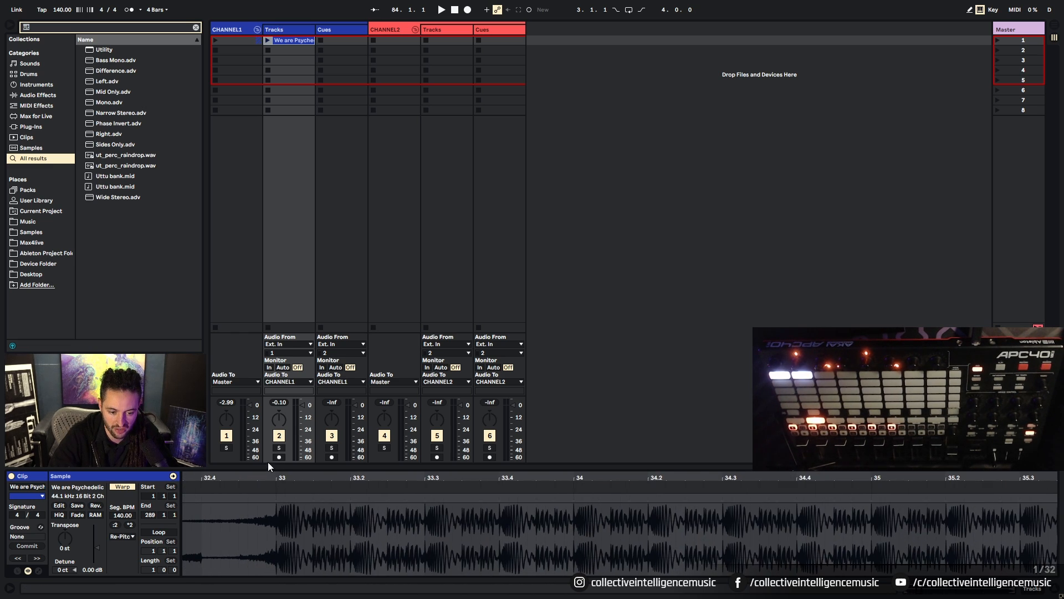
scroll(277, 480, up, 10)
scroll(277, 480, down, 20)
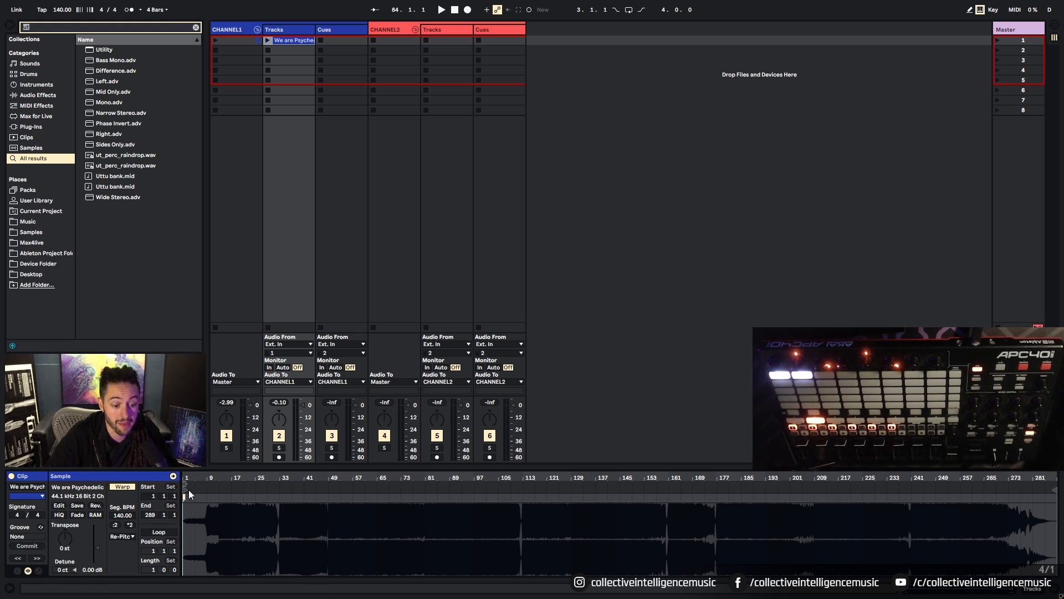
Step: Play the clip against the metronome from the beginning and from bar 33, and return its start to 1.1.1
click(268, 41)
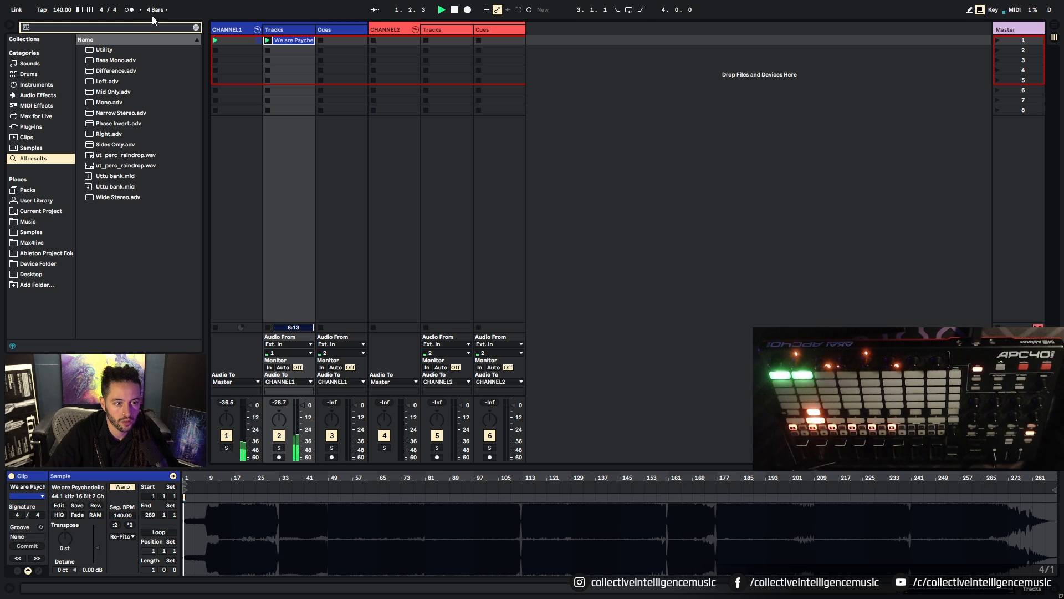
click(130, 10)
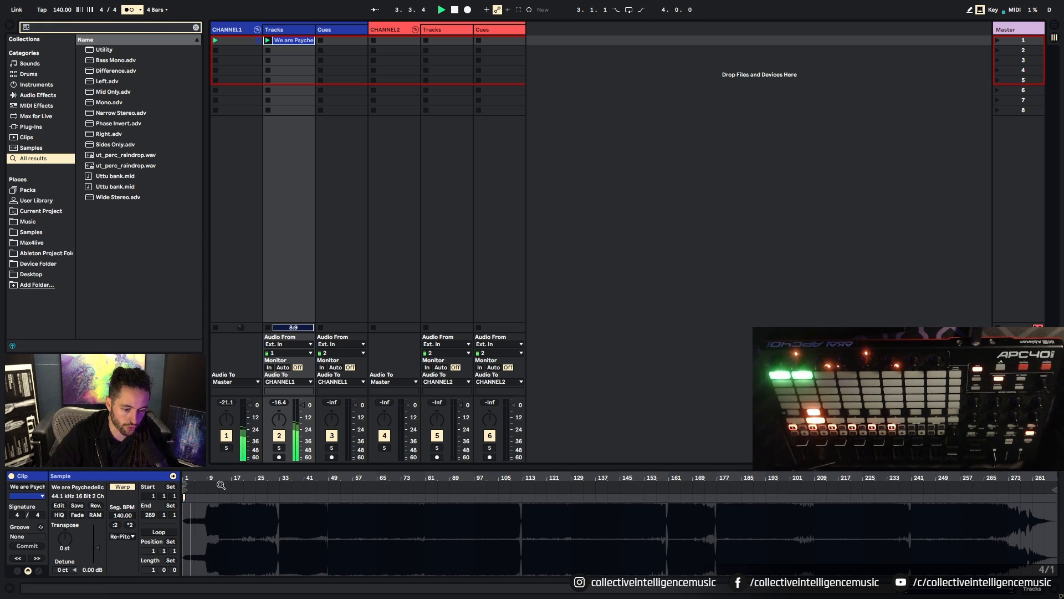
drag(190, 495, 281, 489)
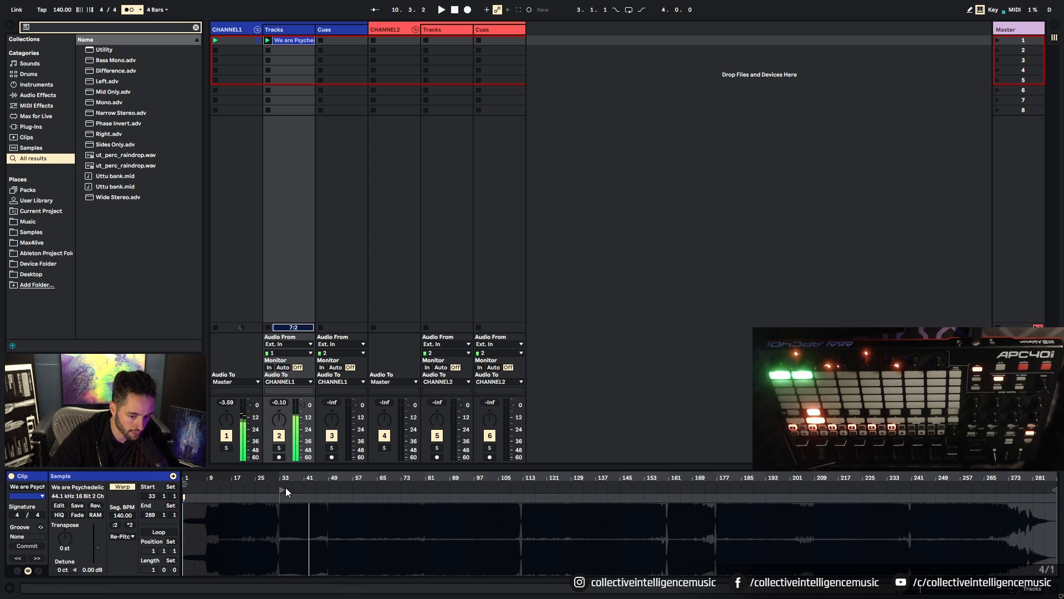
drag(284, 488, 185, 487)
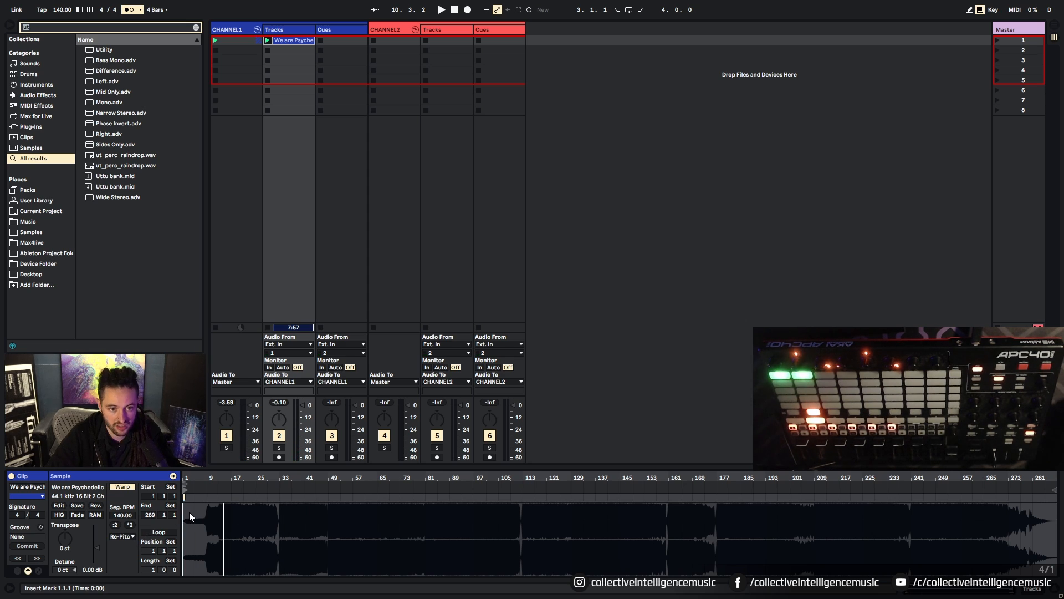
Step: Widen CHANNEL1's Tracks column and open the clip's name for editing to read it in full, leaving the name as it is
right_click(282, 39)
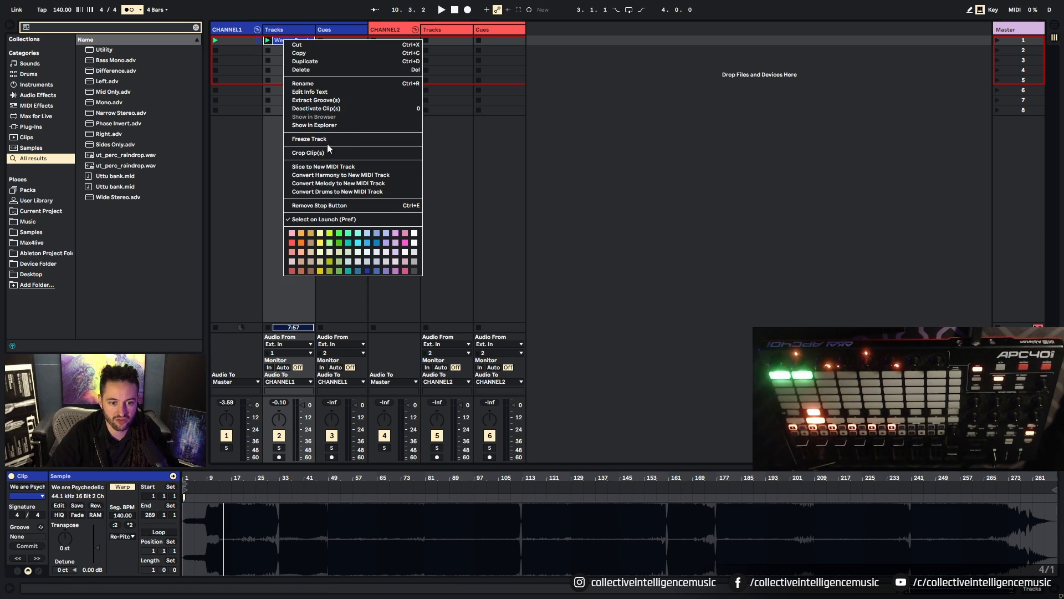
click(333, 83)
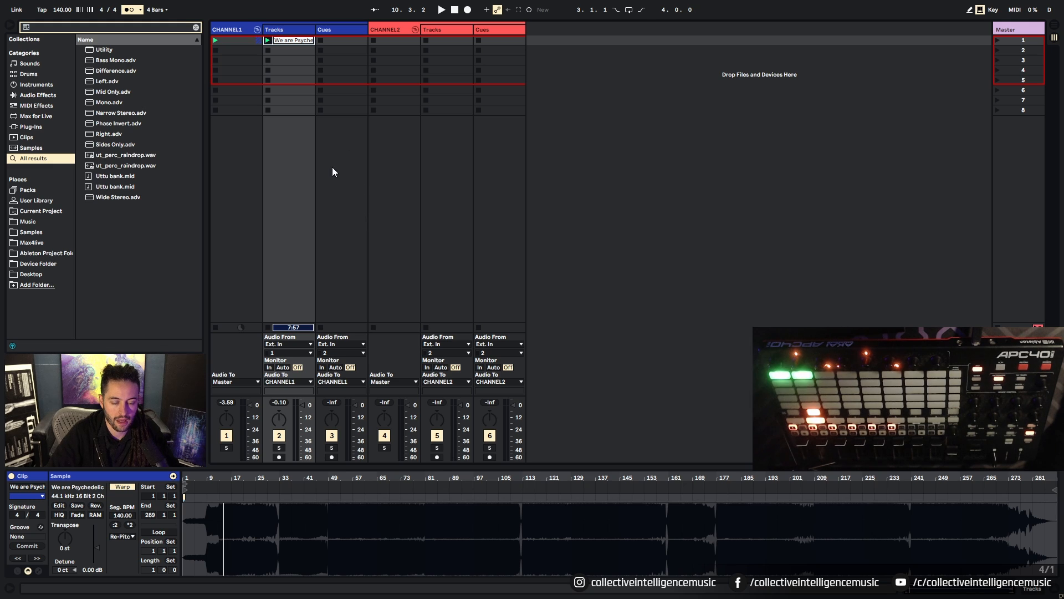
click(301, 40)
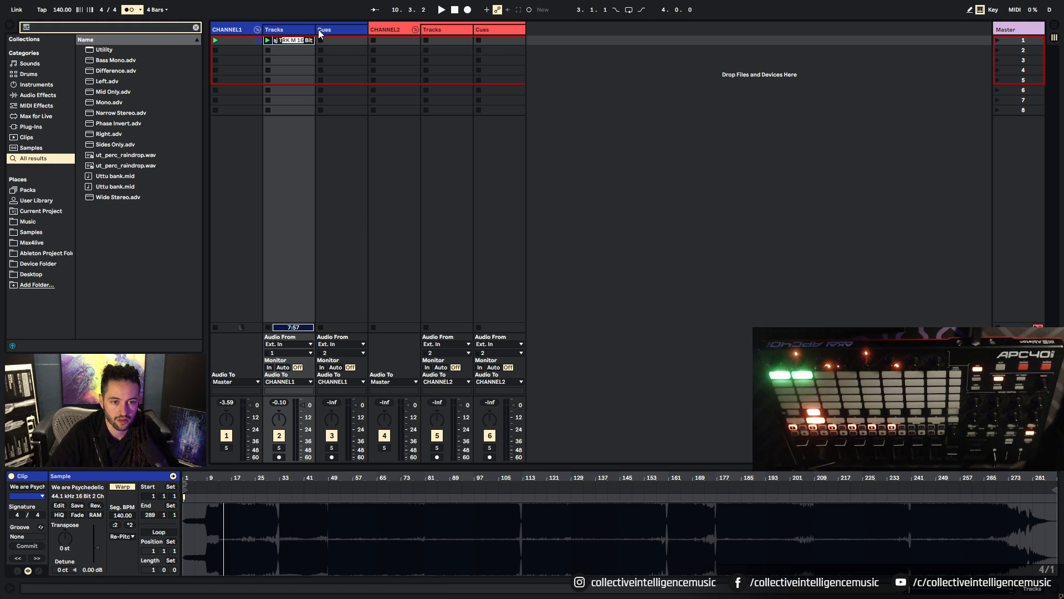
drag(316, 28, 502, 42)
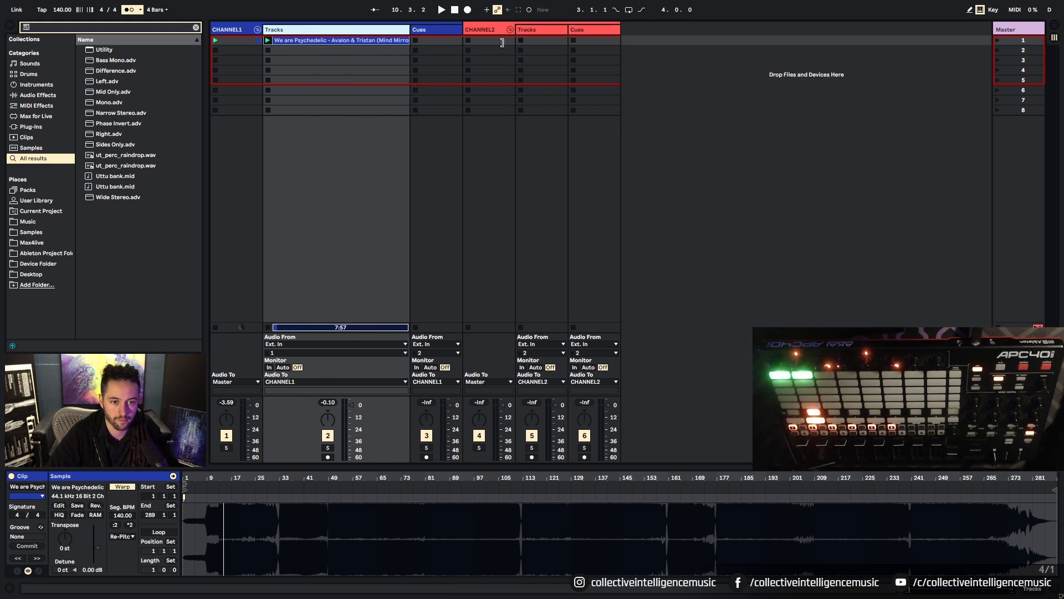
click(374, 38)
right_click(372, 40)
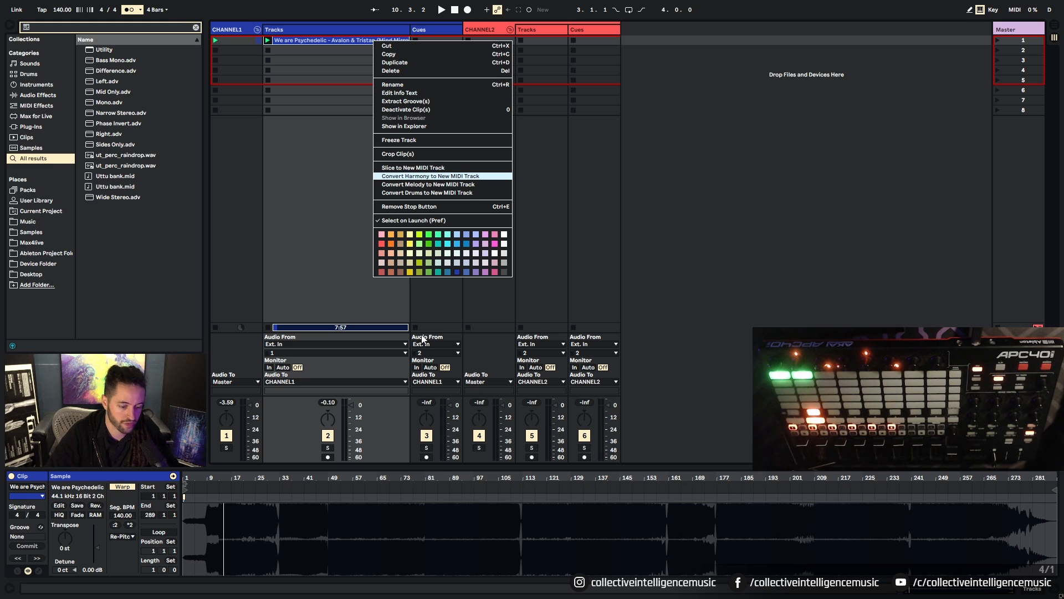
click(472, 90)
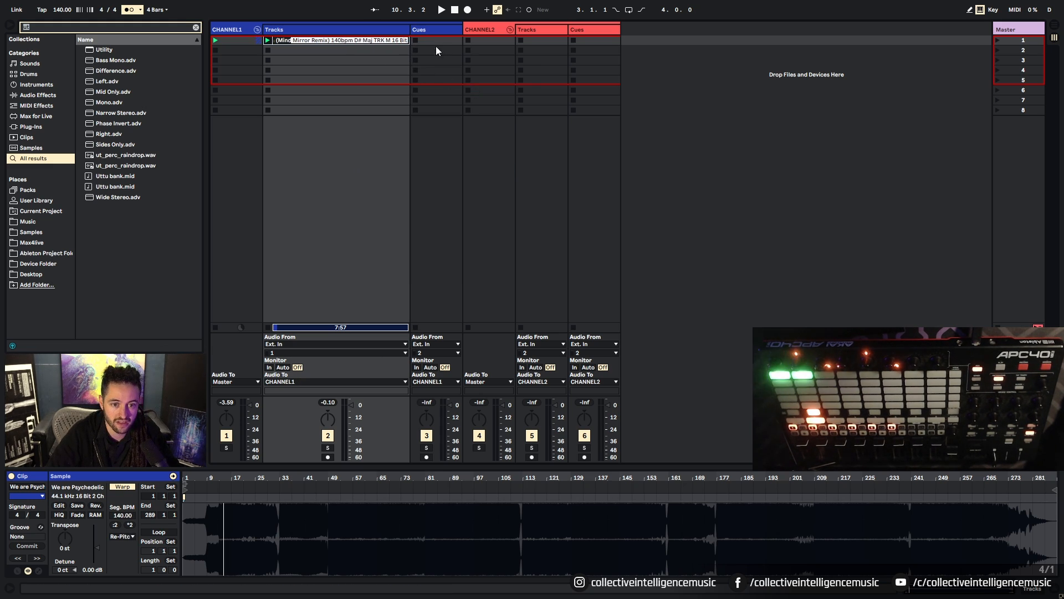
click(340, 41)
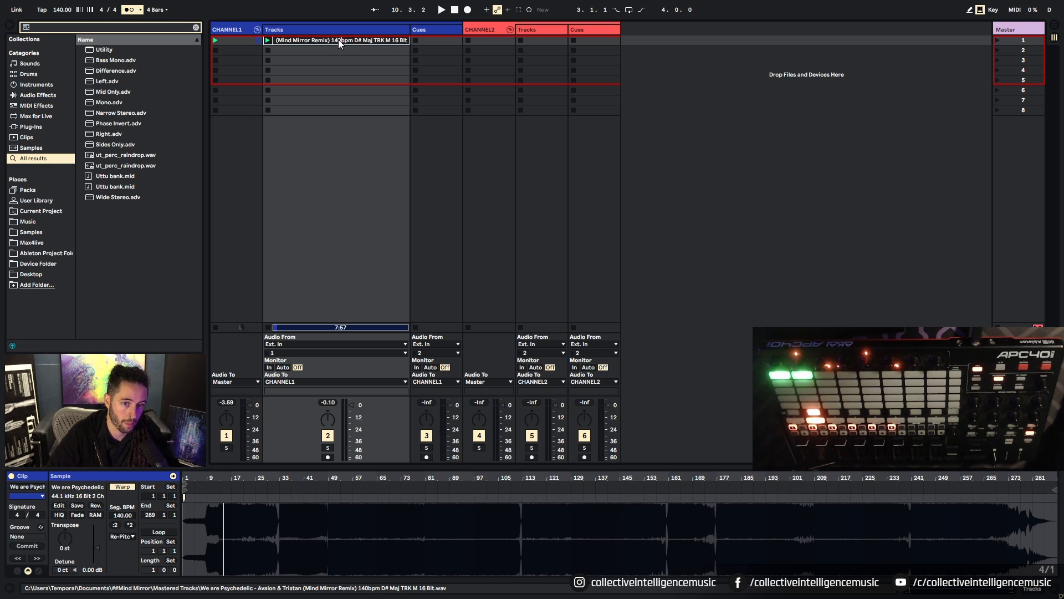
drag(365, 40, 236, 47)
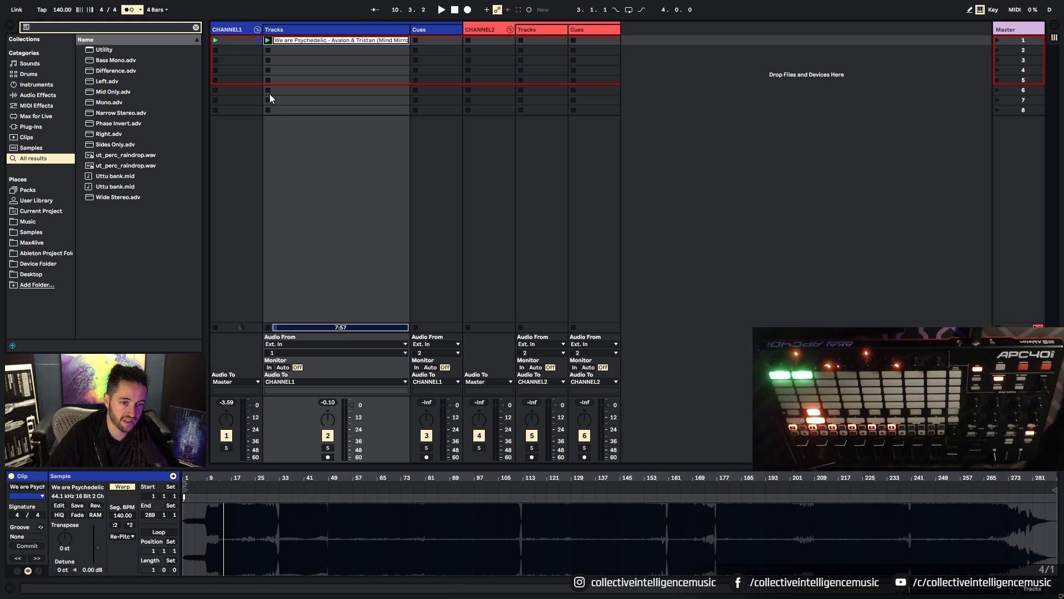
click(356, 213)
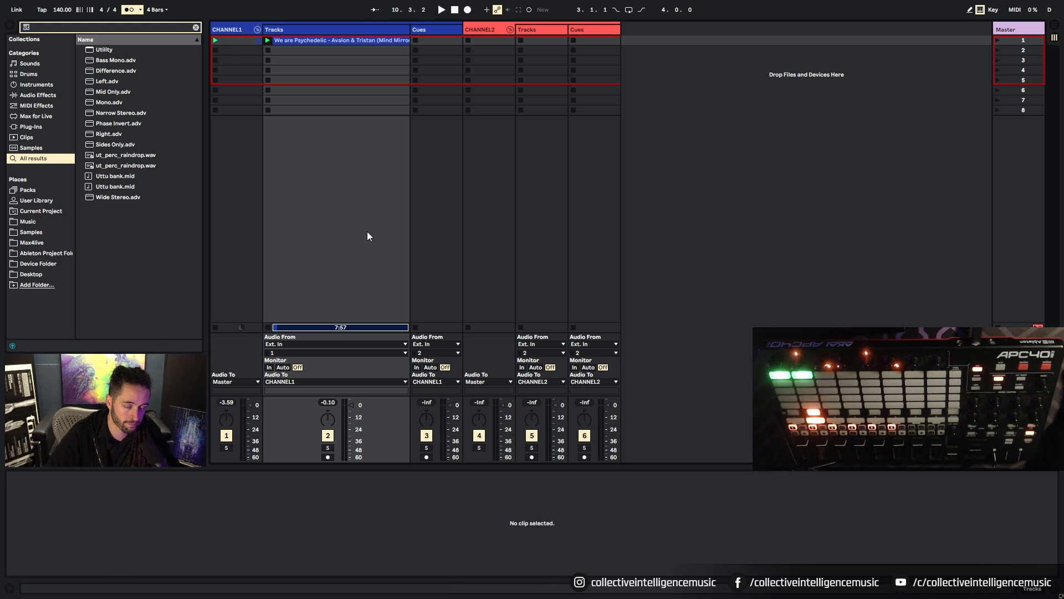
Step: Copy the clip from CHANNEL1's Tracks column into the first slot of CHANNEL2's Tracks column
click(302, 41)
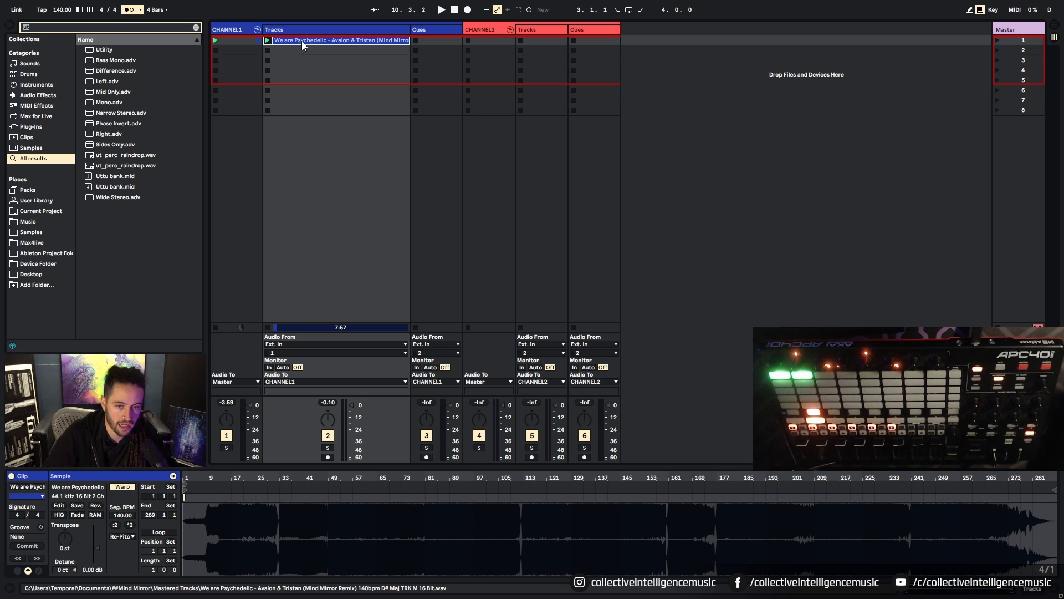
drag(302, 41, 546, 42)
click(409, 44)
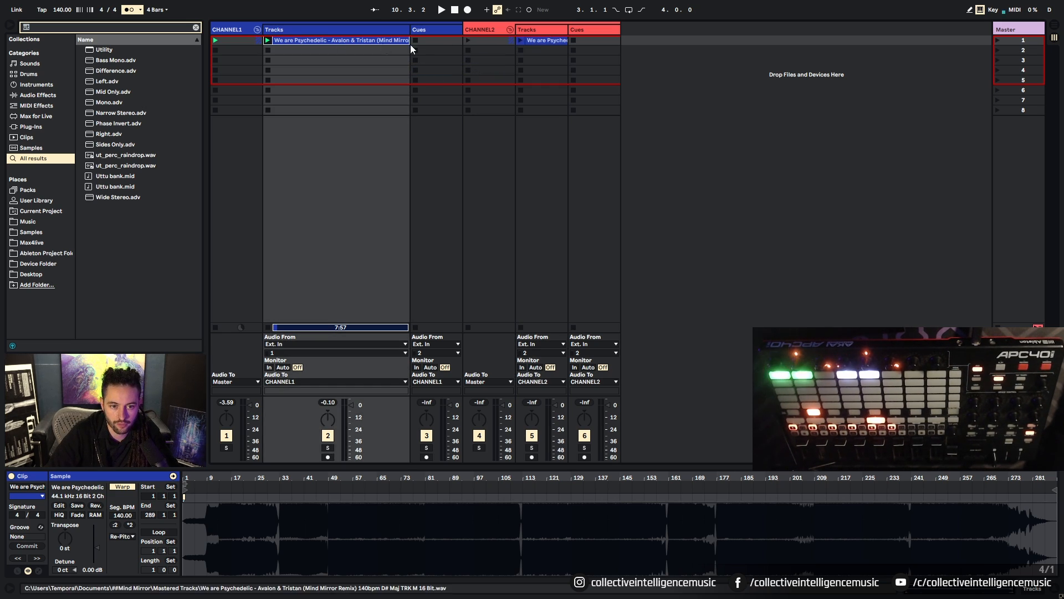
click(540, 41)
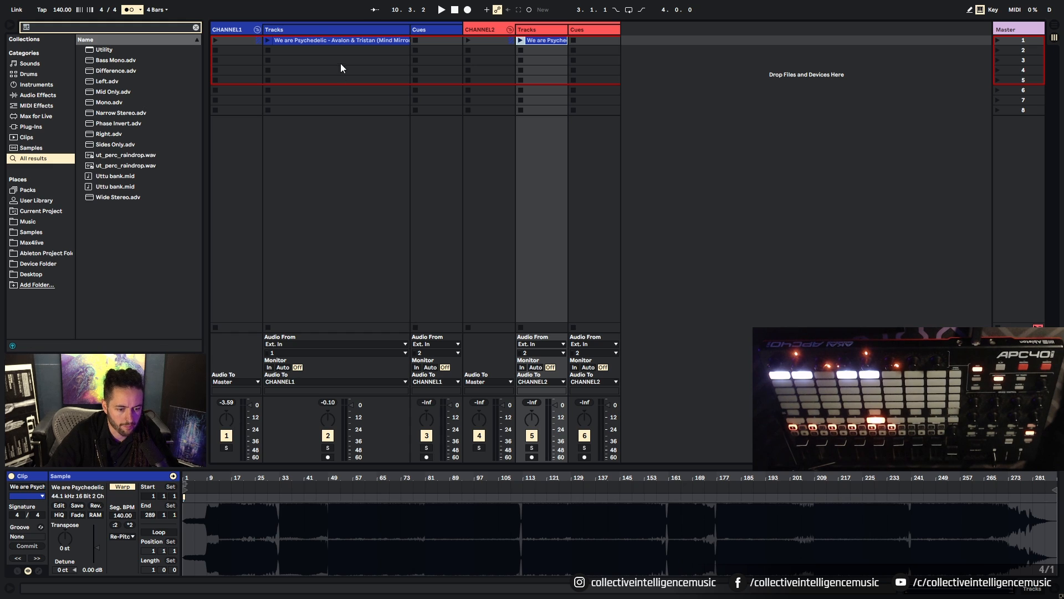
Step: Set the warp mode of the CHANNEL1 clip to Beats
click(301, 41)
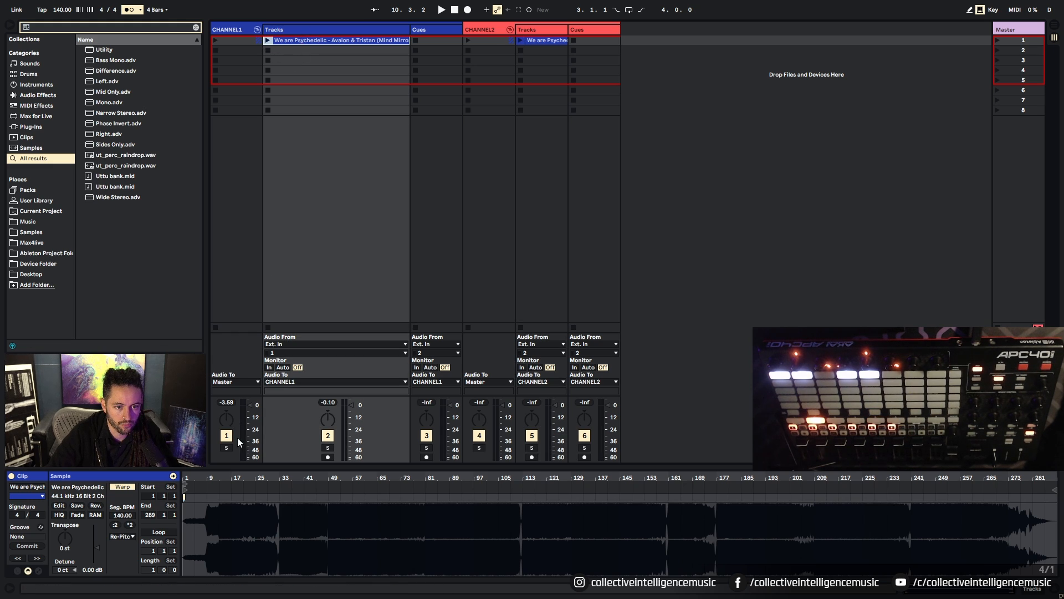
click(122, 536)
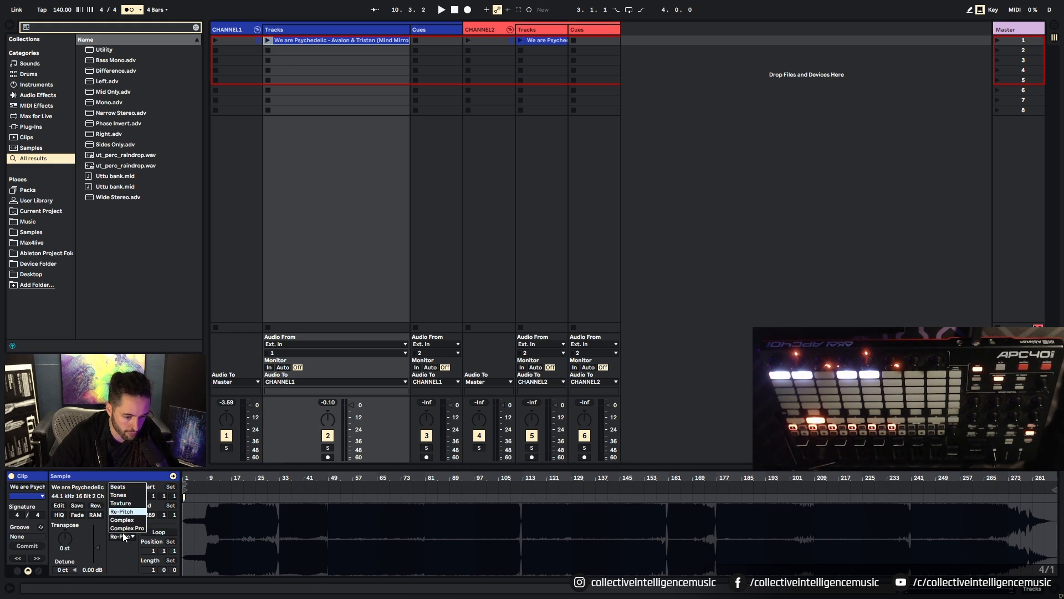
click(134, 488)
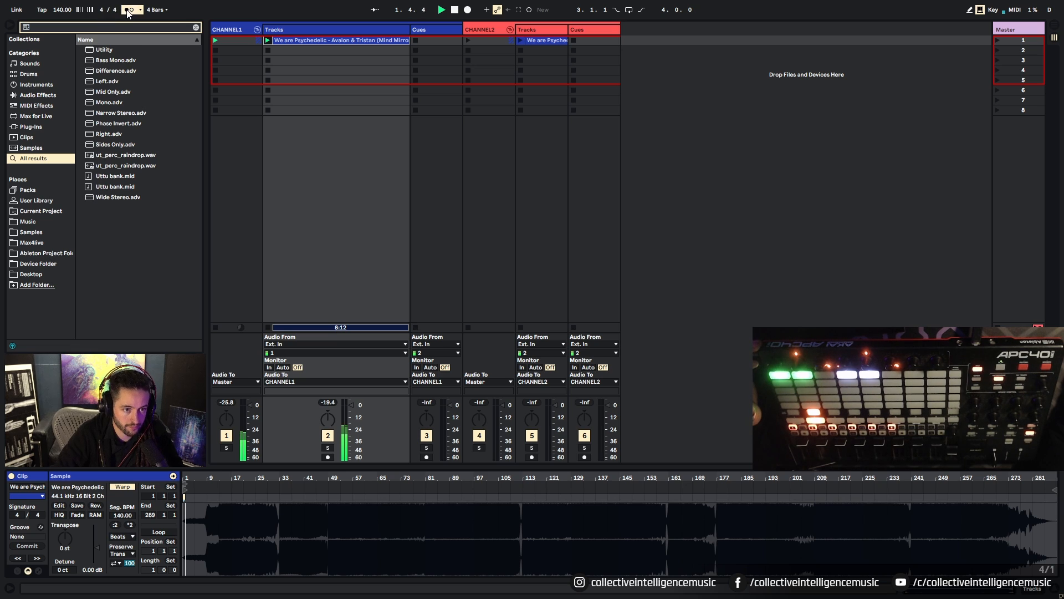
Step: Move the clip's start to bar 49 and listen to it in Beats mode, toggling the metronome on and off
drag(187, 490, 328, 491)
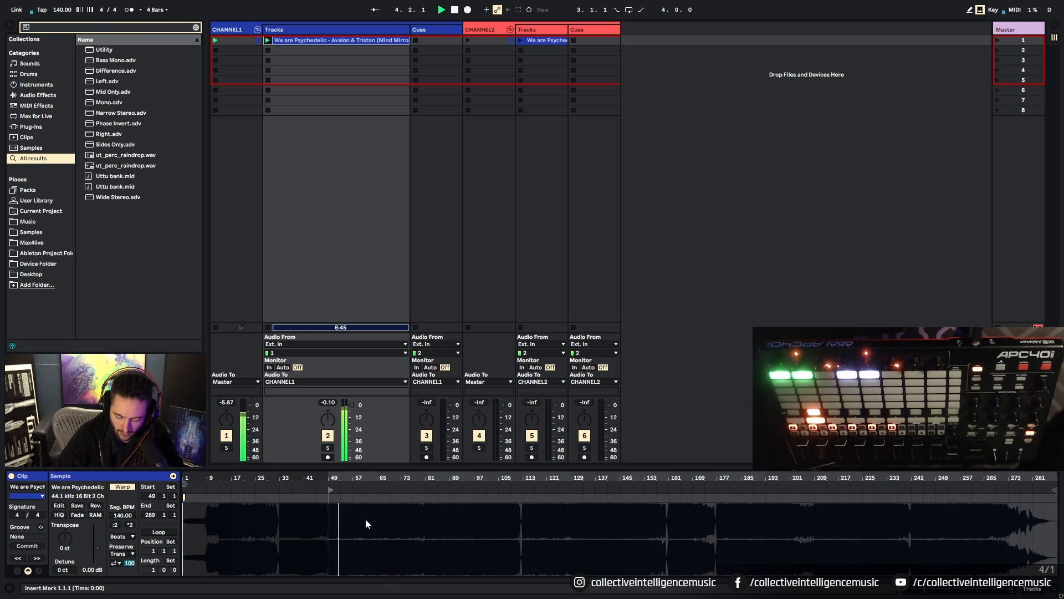
click(129, 9)
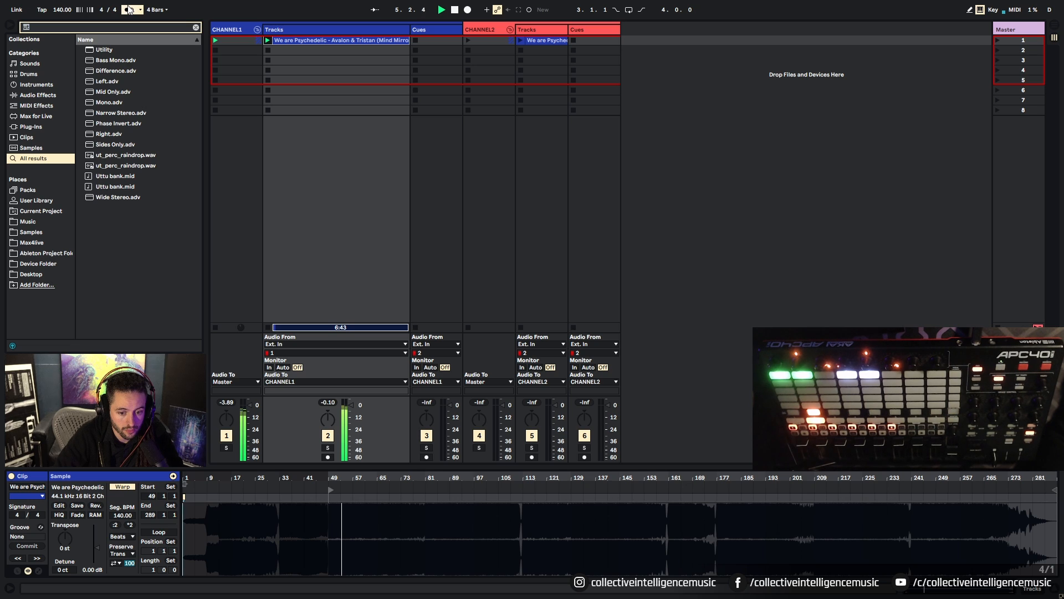
click(129, 10)
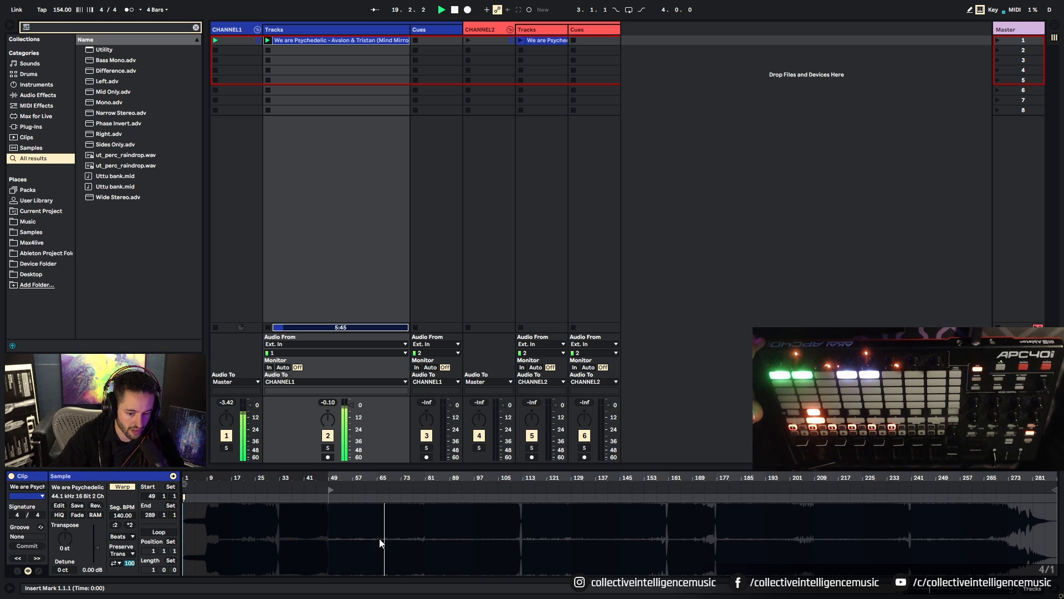
Step: Try the Complex warp mode on the clip, return it to Re-Pitch, and reset its start to 1.1.1
click(121, 538)
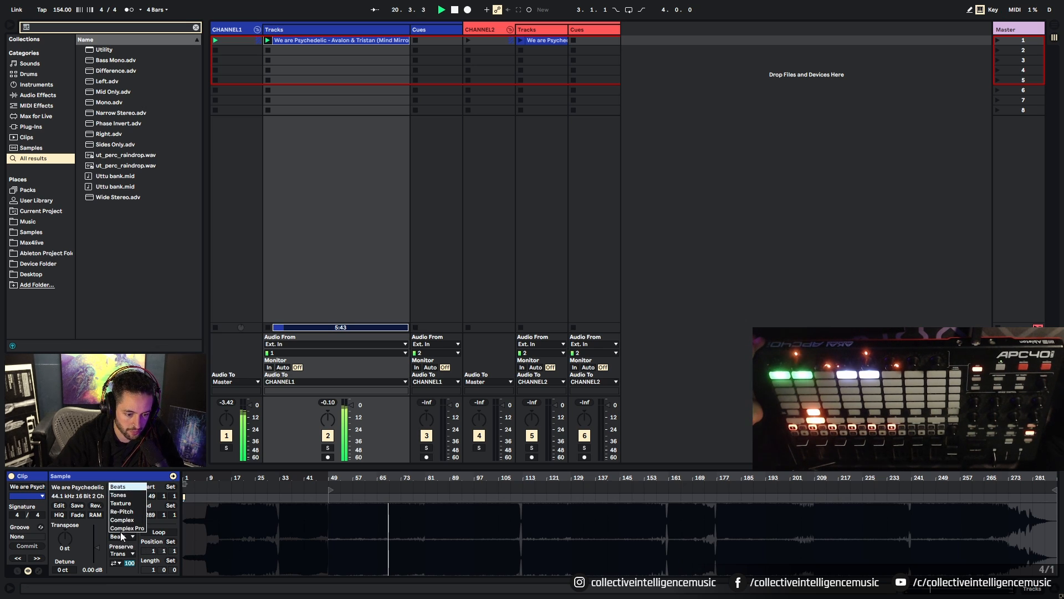
click(127, 518)
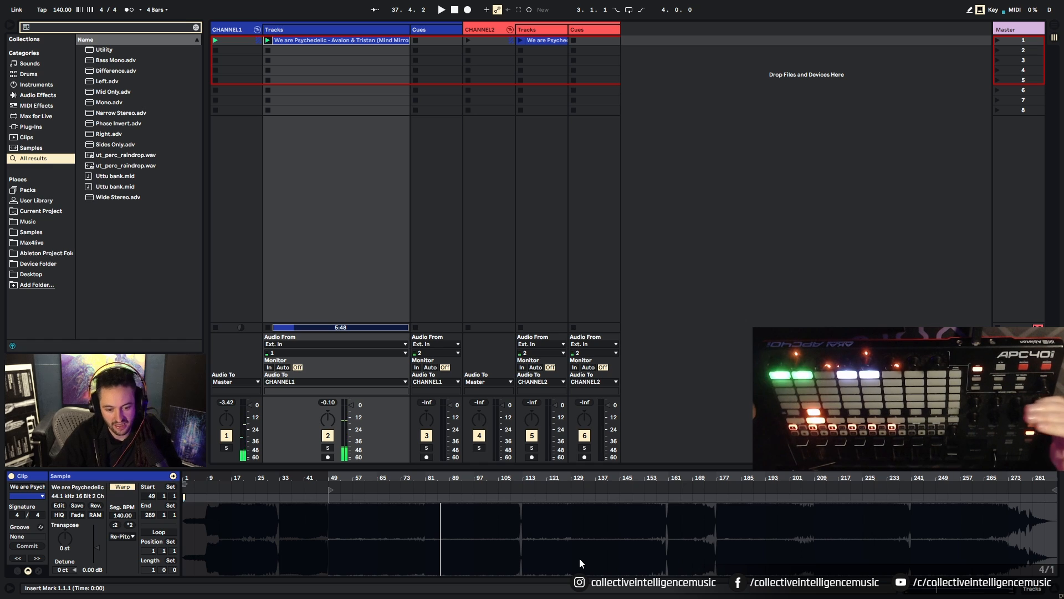
drag(332, 490, 185, 491)
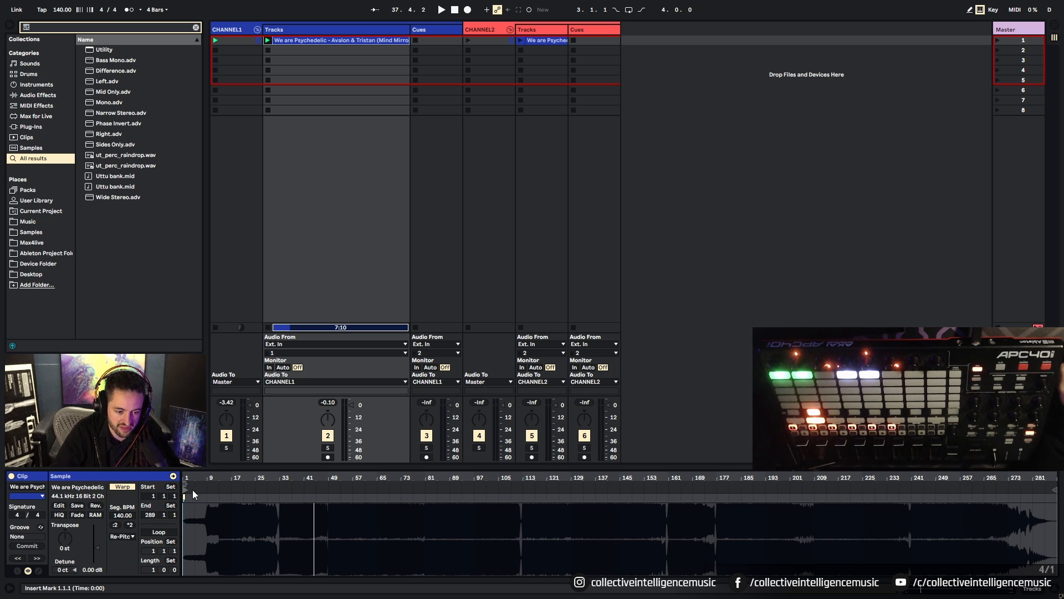
Step: Play the CHANNEL1 clip from the beginning and from around bar 33, and set its start to bar 81
click(267, 40)
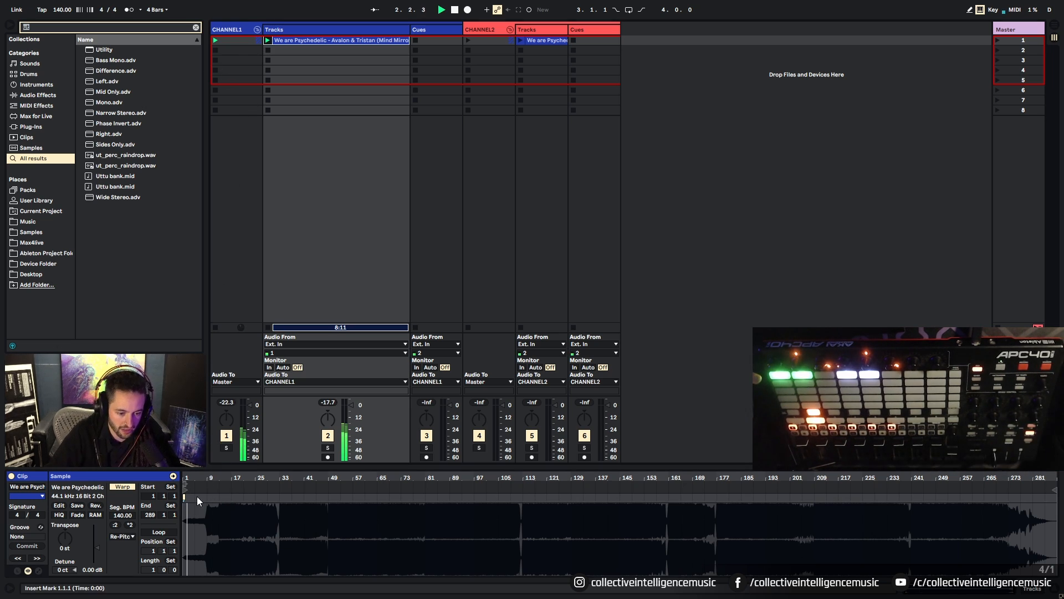
click(278, 495)
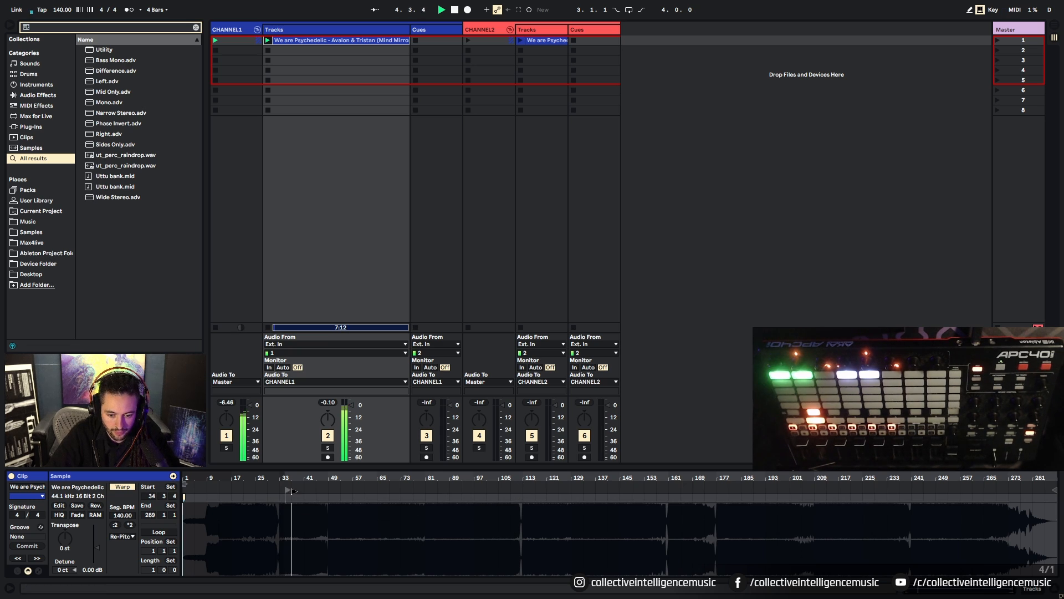
mouse_move(282, 490)
mouse_down()
mouse_move(444, 508)
mouse_move(426, 511)
mouse_up()
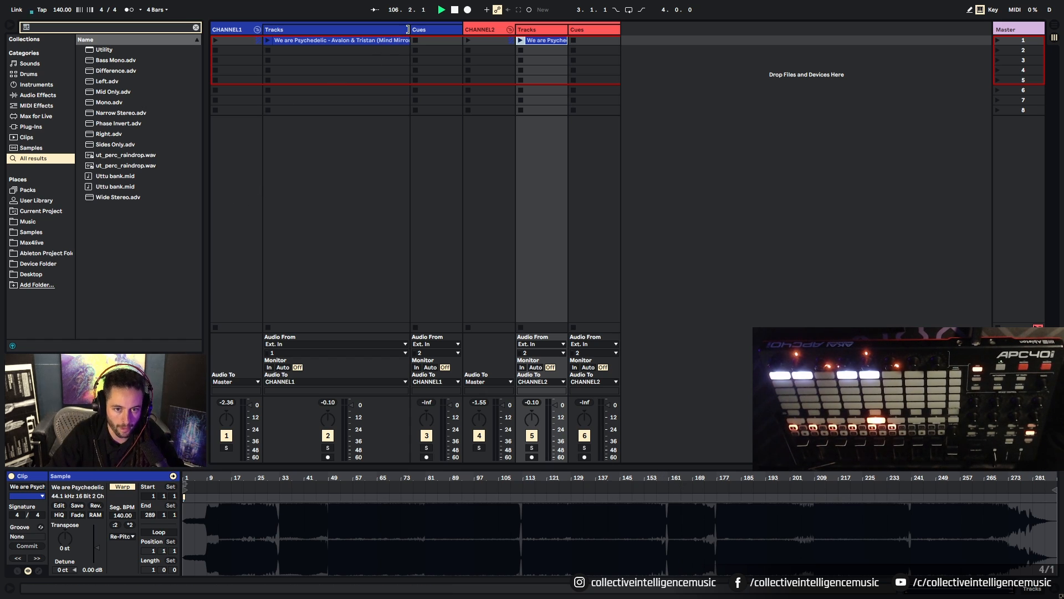
Step: Narrow CHANNEL1's Tracks column back to its standard width and show the Master track's device chain
drag(407, 29, 313, 35)
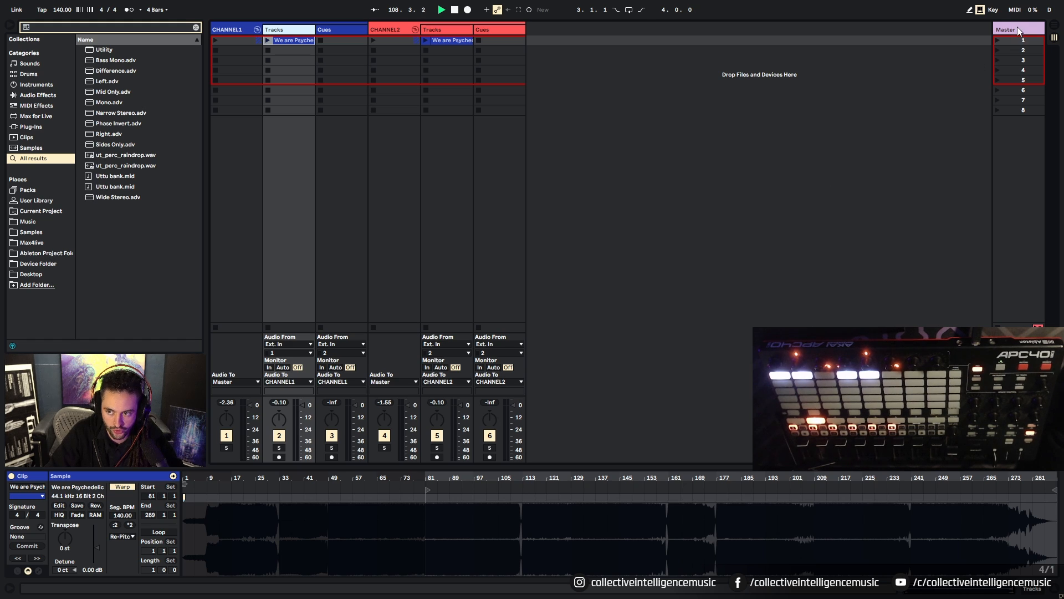
click(1019, 31)
click(1031, 589)
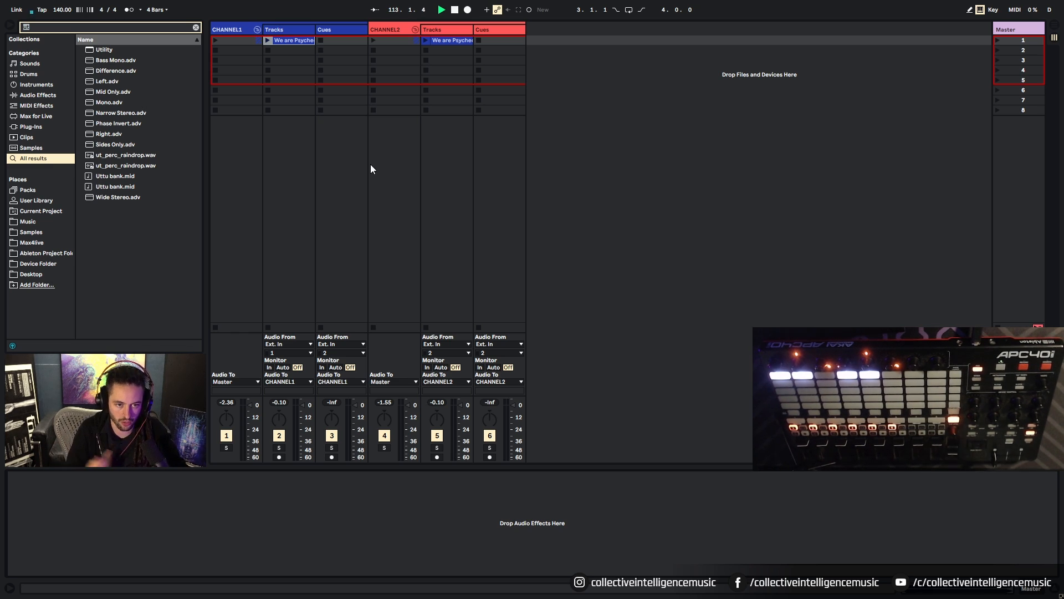
Step: Examine the audio effect devices on the CHANNEL1 and CHANNEL2 group tracks
click(260, 26)
click(395, 31)
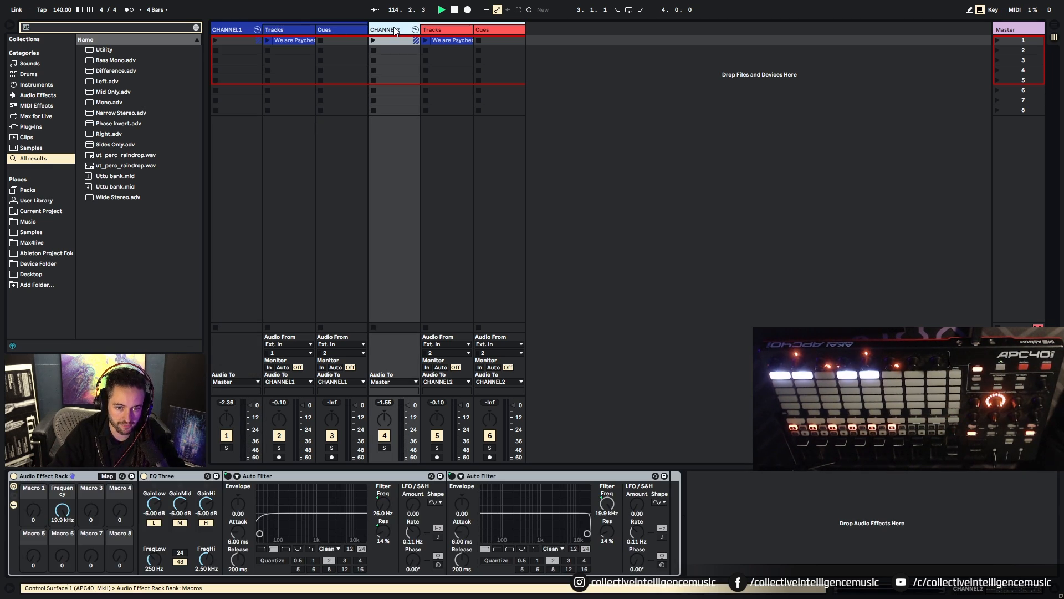
click(245, 28)
click(397, 32)
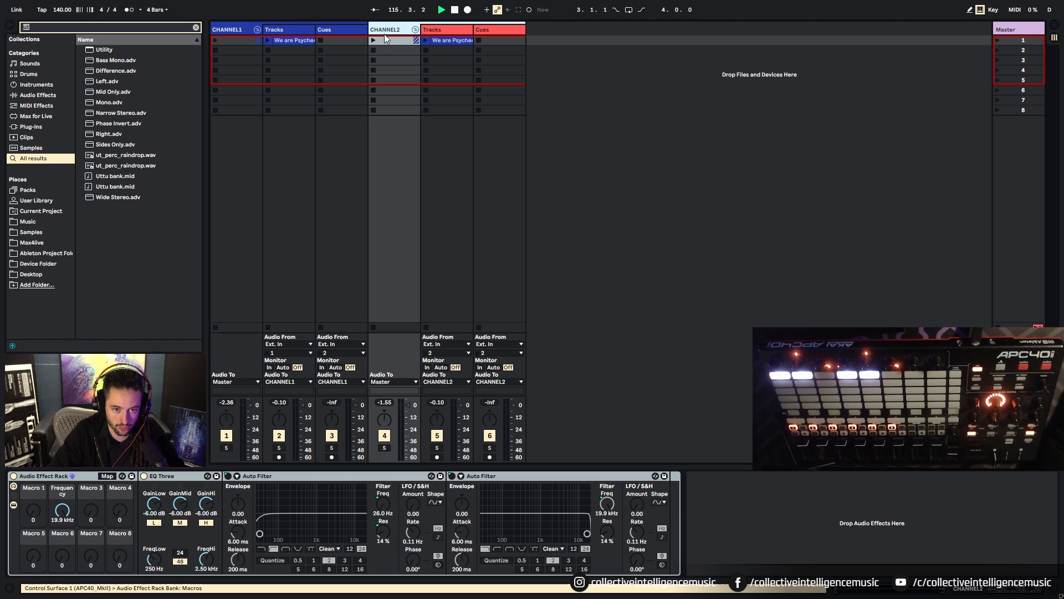
Step: Clear the browser search and add a Limiter from the audio effects to the Master track
click(1015, 39)
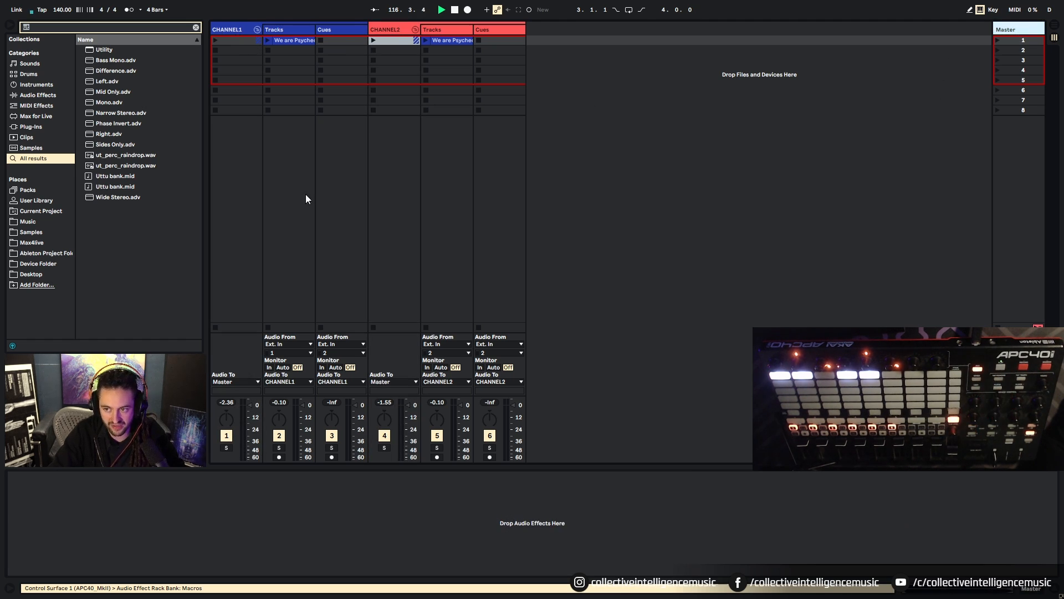
click(42, 96)
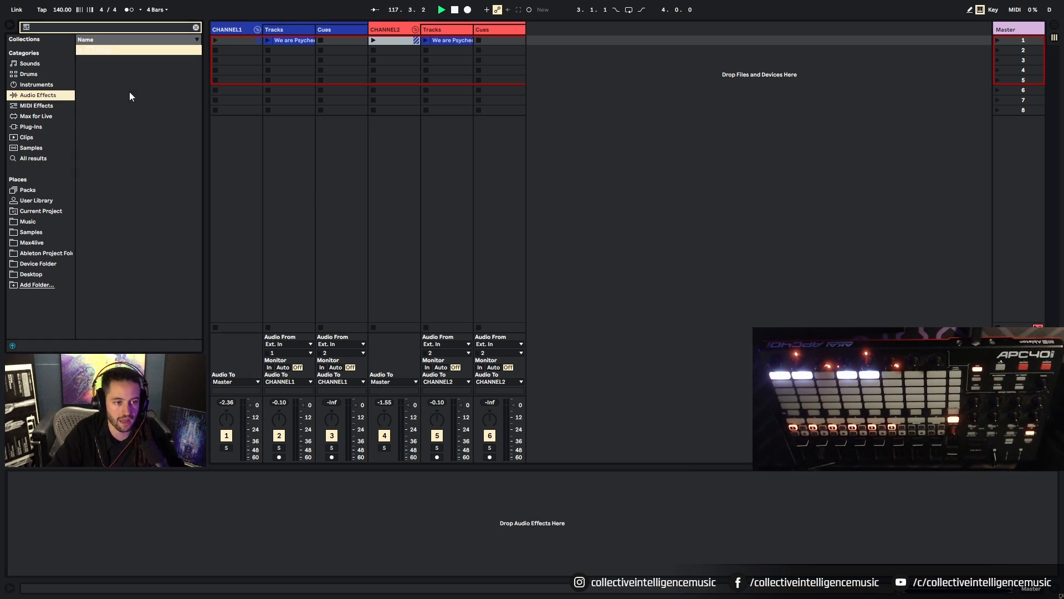
click(196, 27)
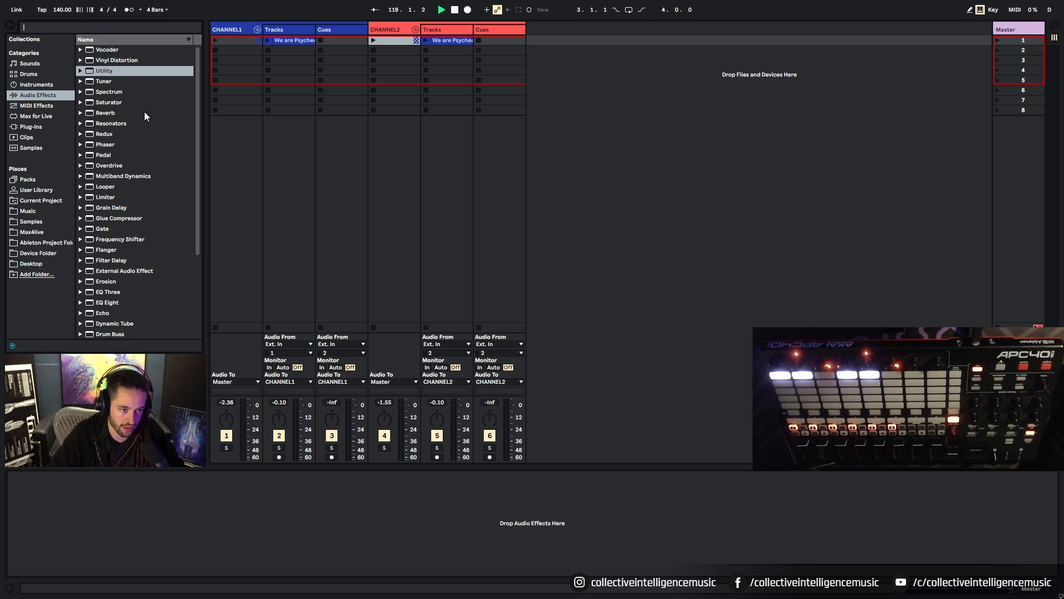
scroll(134, 188, down, 3)
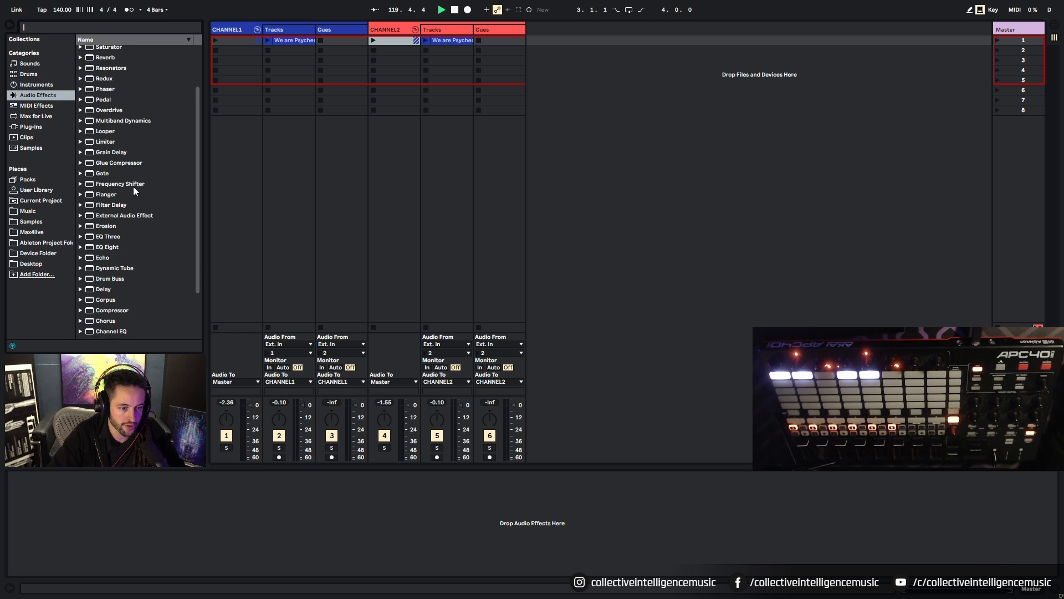
double_click(118, 145)
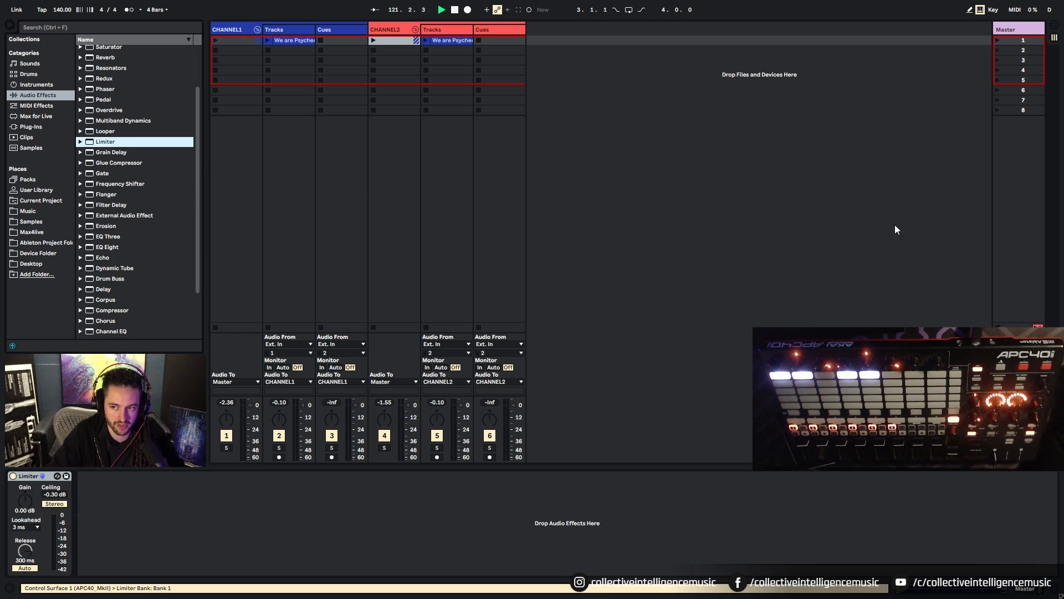
Step: Compare the Audio Effect Rack chains on CHANNEL1 and CHANNEL2
click(232, 29)
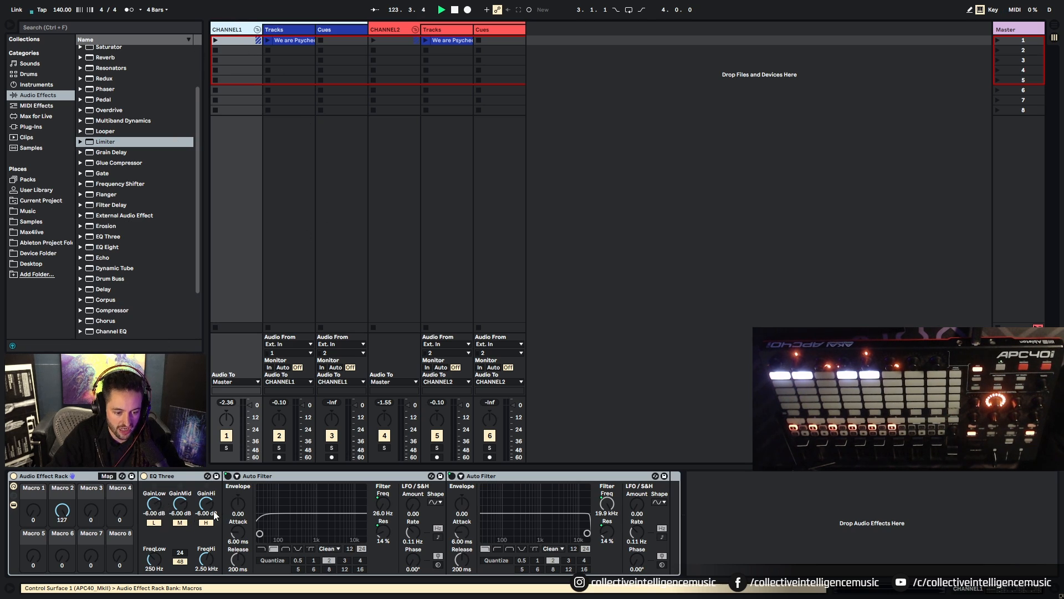
click(383, 35)
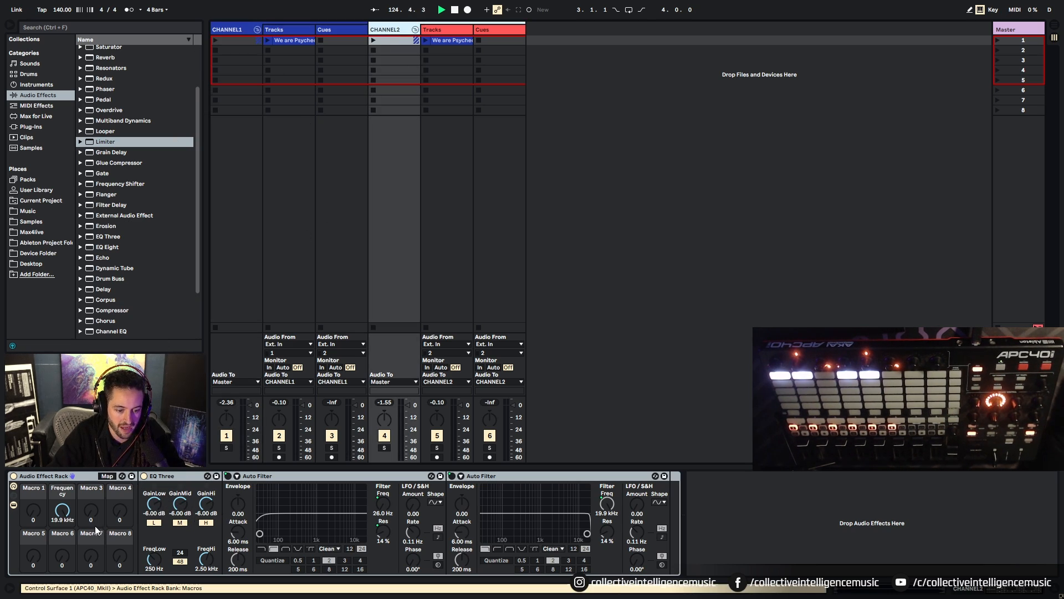
click(239, 30)
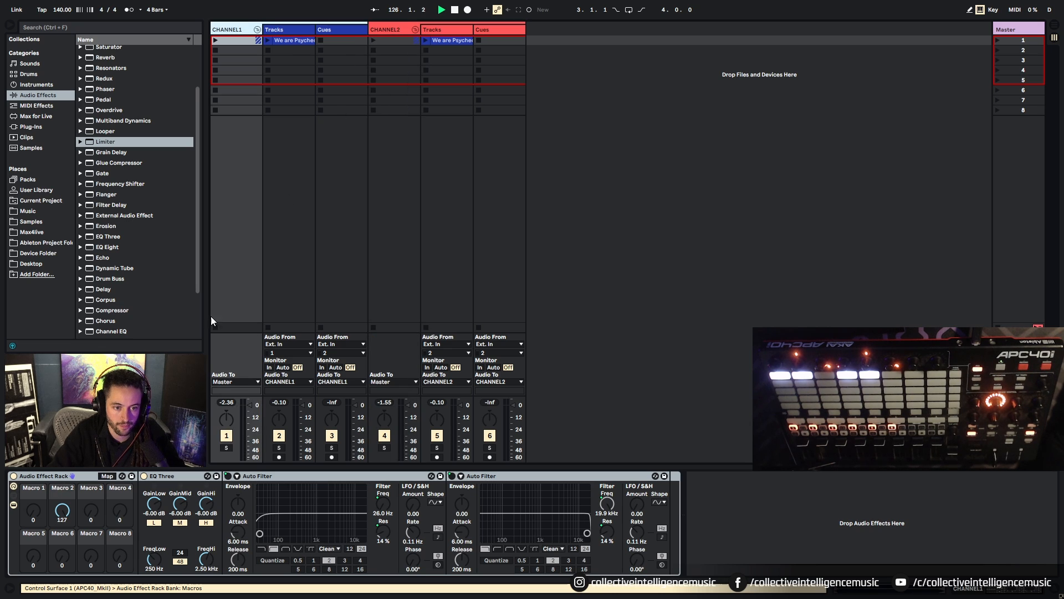
Step: Add two Auto Pan devices ahead of the Limiter on the Master track
click(1012, 31)
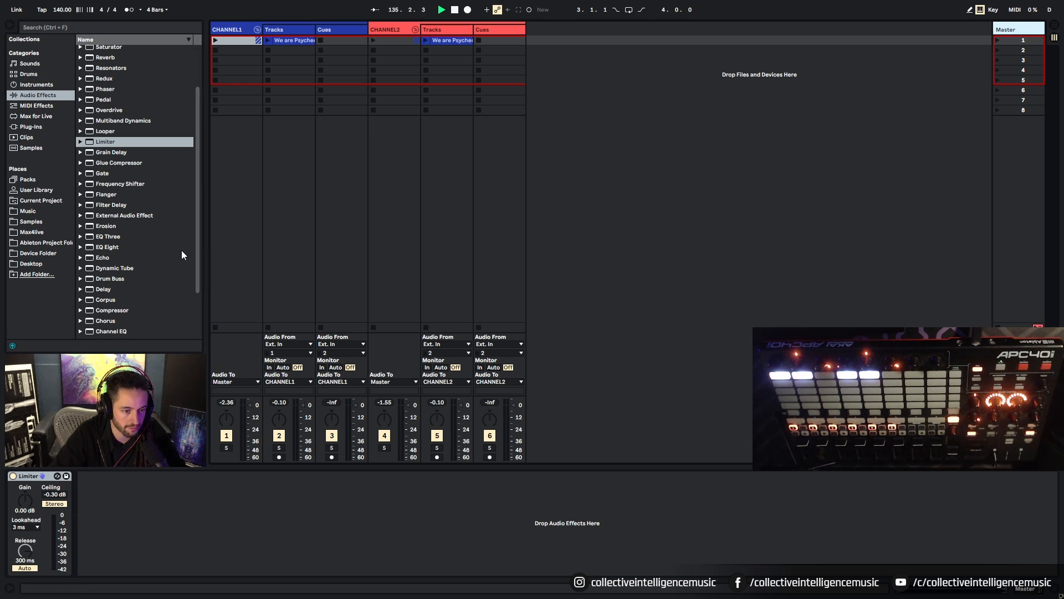
scroll(160, 179, up, 5)
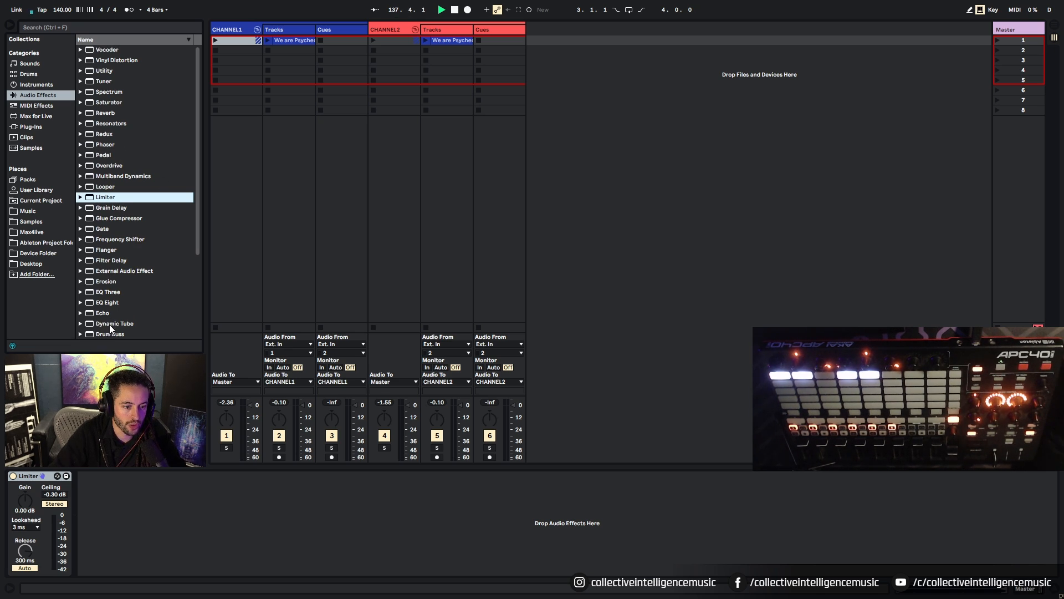
scroll(119, 317, down, 11)
click(122, 302)
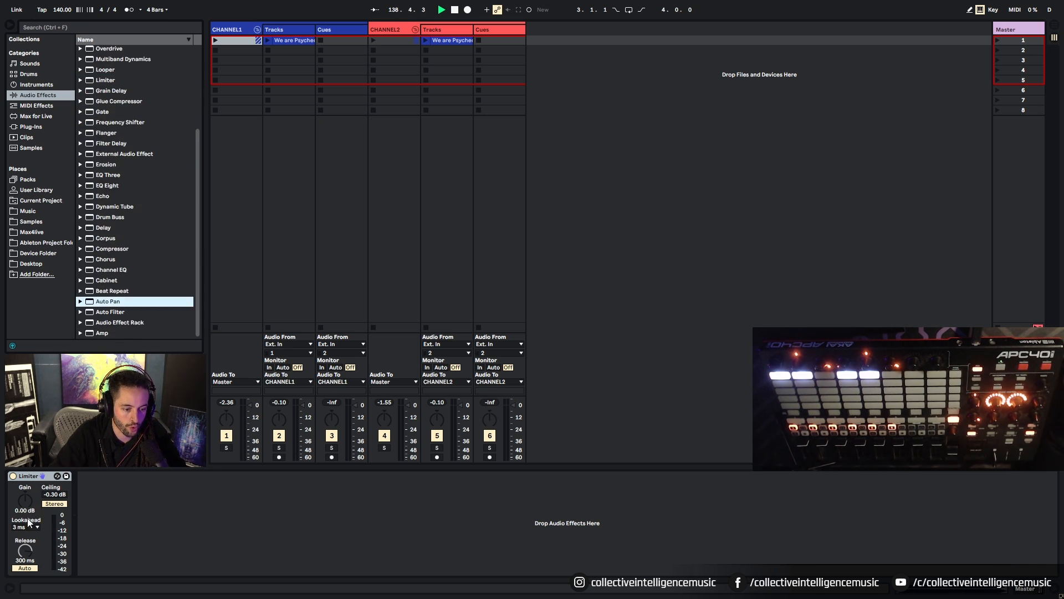
drag(116, 299, 15, 527)
drag(113, 330, 133, 515)
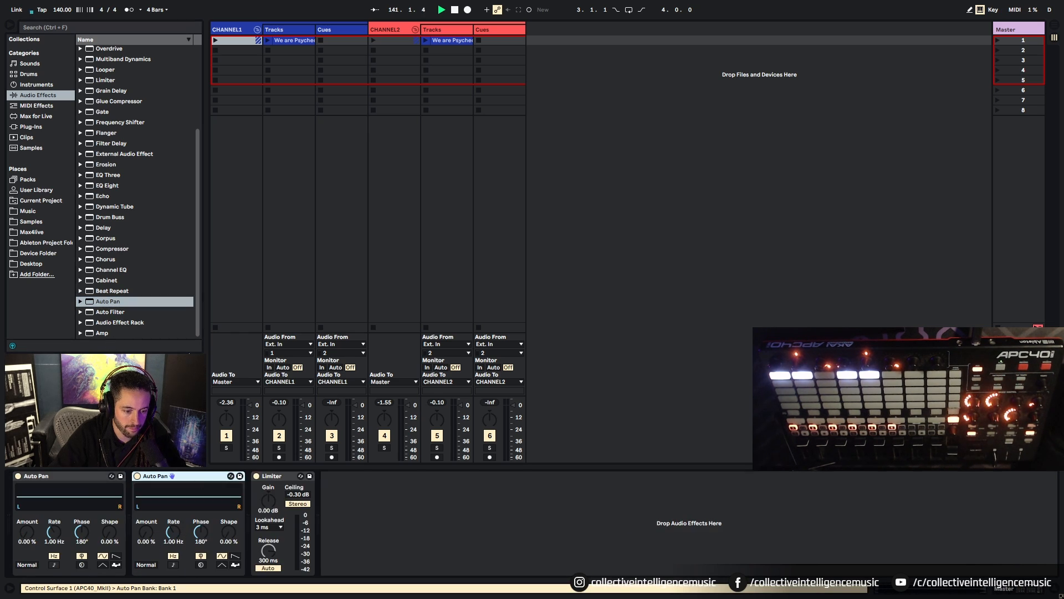
Step: Insert a Beat Repeat before the Master track's Limiter and a Flanger between the second Auto Pan and Beat Repeat
click(132, 290)
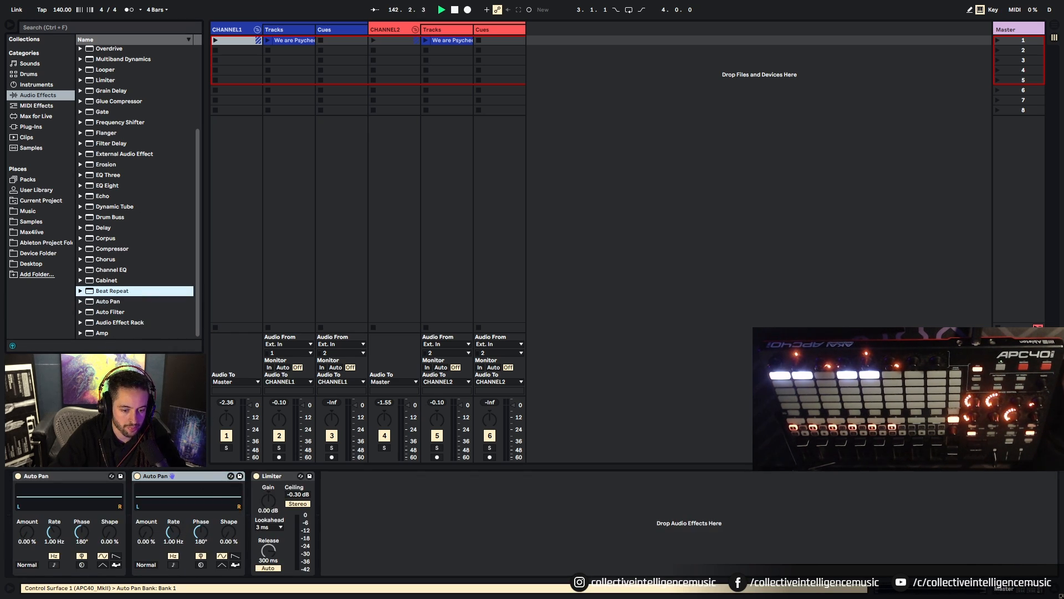
drag(109, 293, 250, 510)
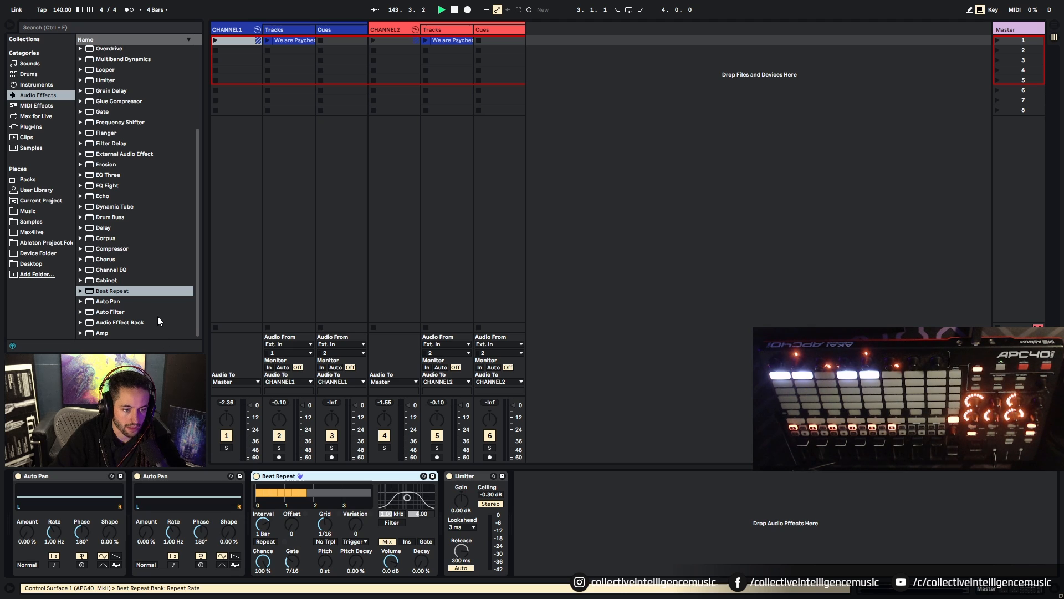
scroll(174, 247, up, 2)
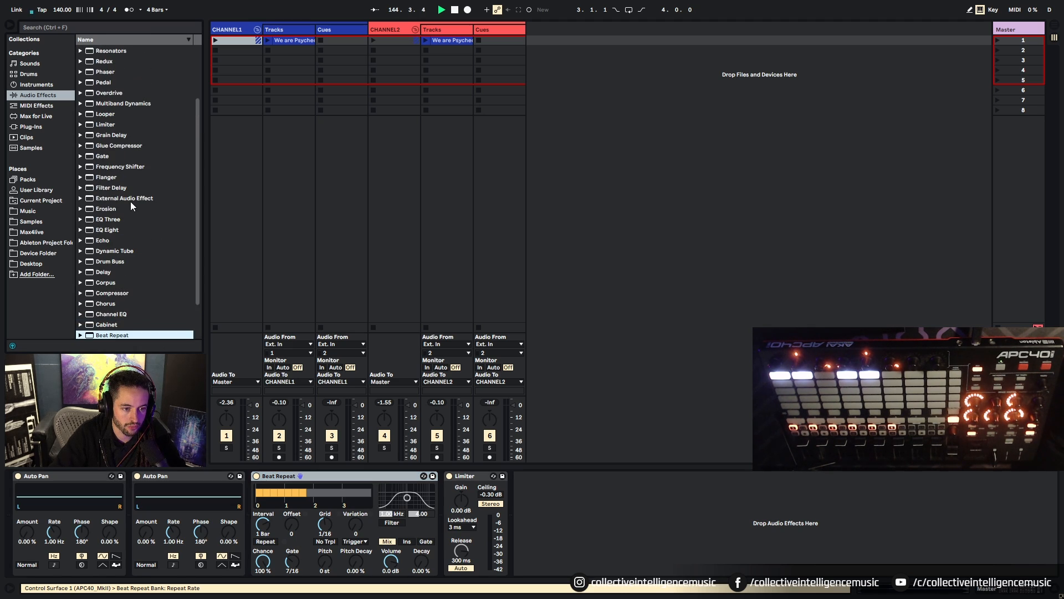
double_click(136, 177)
Step: Add a Reverb and a Delay between Beat Repeat and the Limiter on the Master track
scroll(142, 223, up, 2)
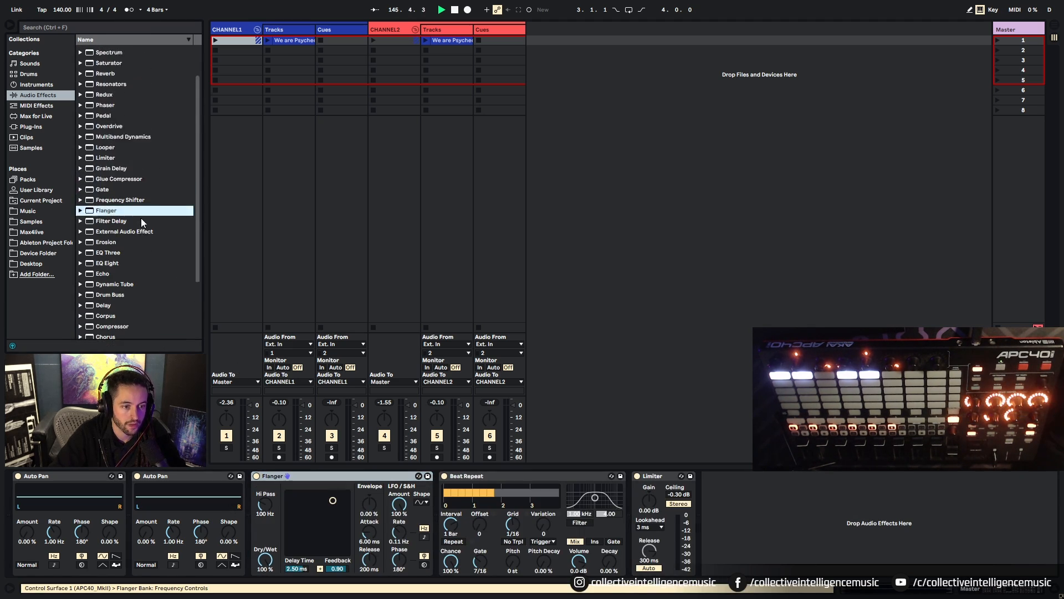
scroll(144, 219, up, 2)
drag(110, 114, 630, 549)
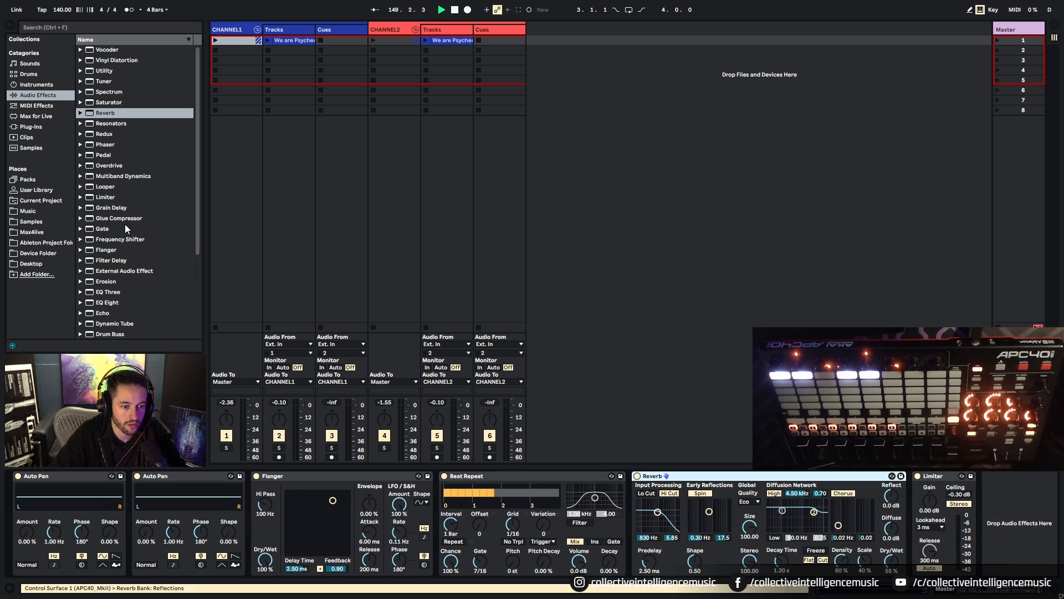
scroll(124, 225, down, 5)
drag(124, 233, 863, 493)
Step: Deactivate Delay, Reverb, Beat Repeat, Flanger and both Auto Pans on the Master track, leaving the Limiter on
click(854, 476)
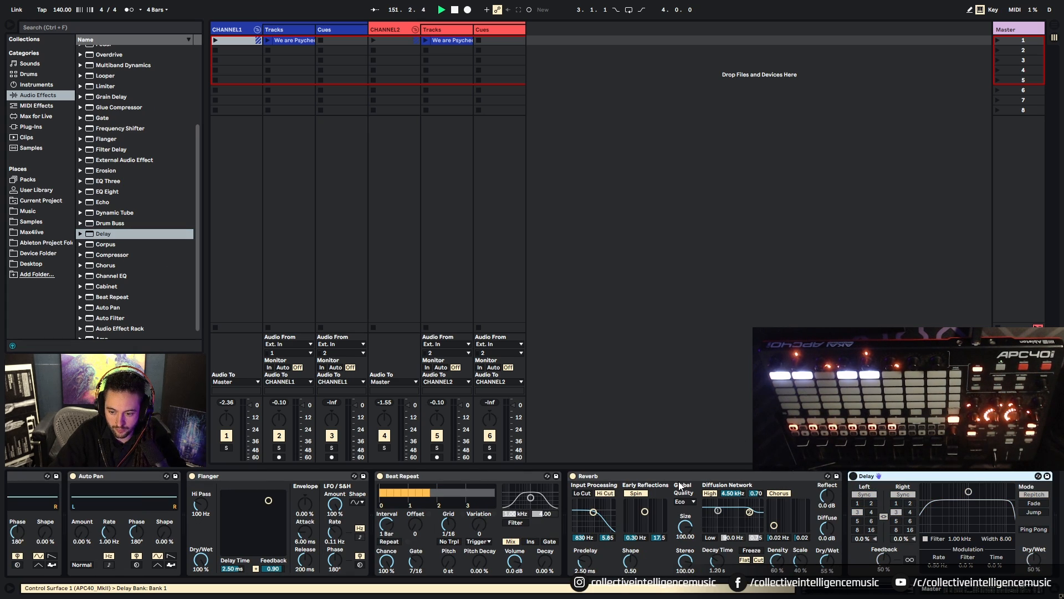
click(573, 475)
click(380, 476)
click(191, 475)
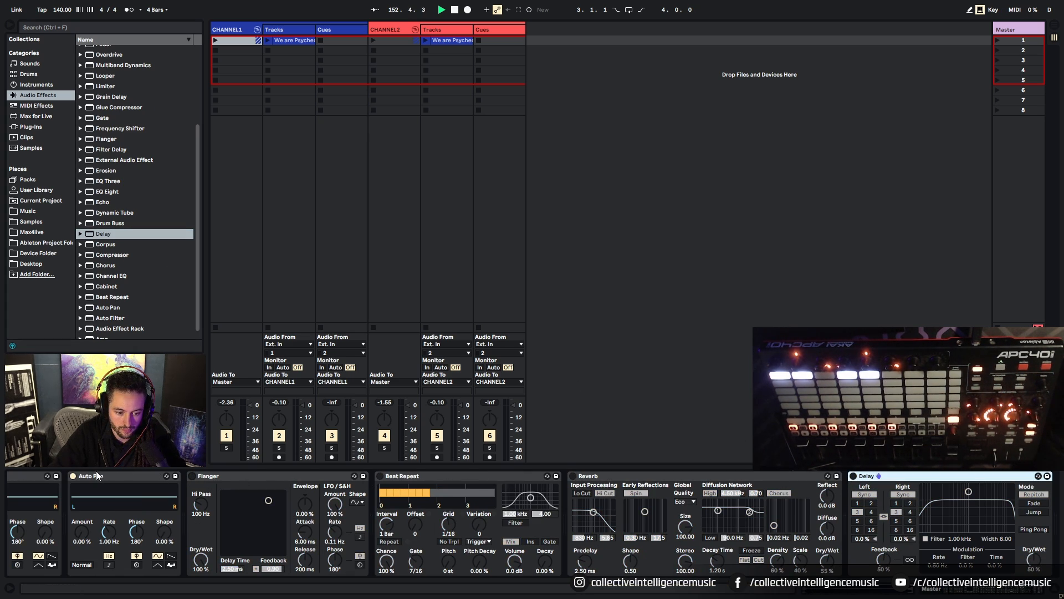
click(73, 476)
double_click(35, 475)
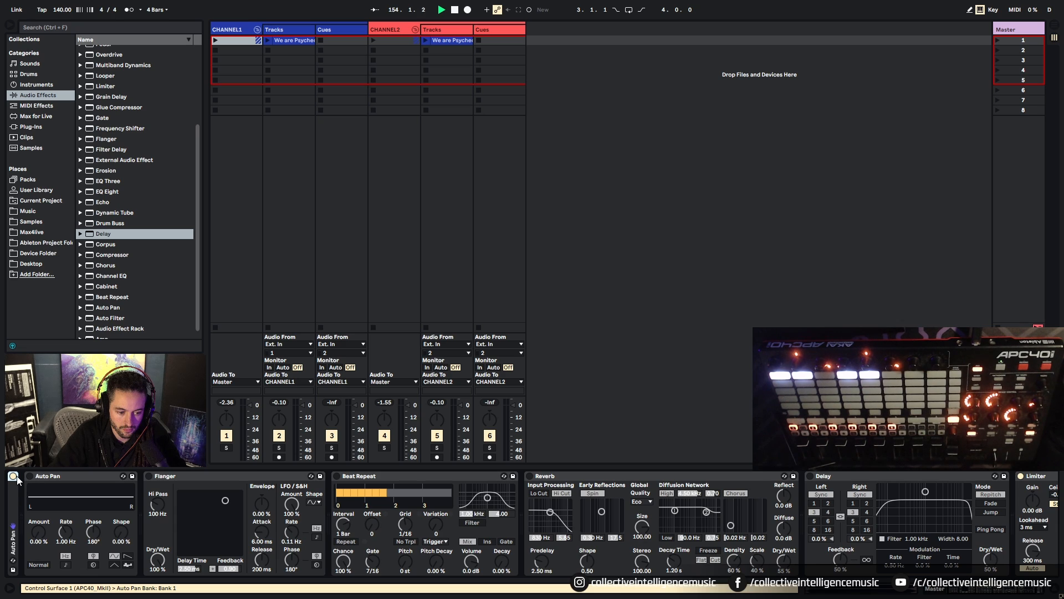
double_click(14, 493)
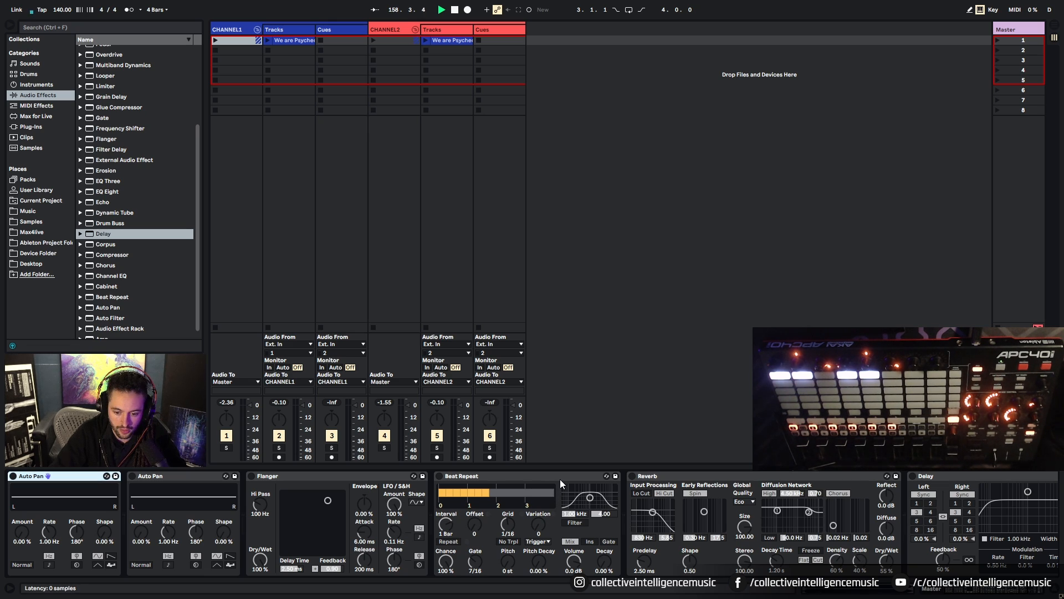
Step: Group all Master devices, from the first Auto Pan through the Limiter, into one Audio Effect Rack and undo the extra nested grouping
shift+click(945, 477)
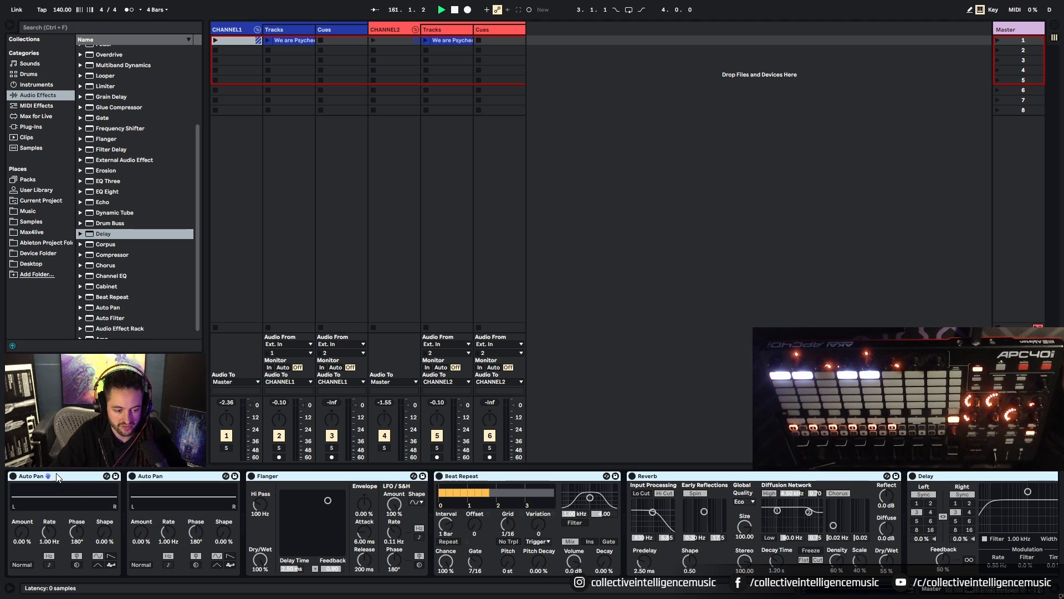
click(70, 476)
shift+click(999, 477)
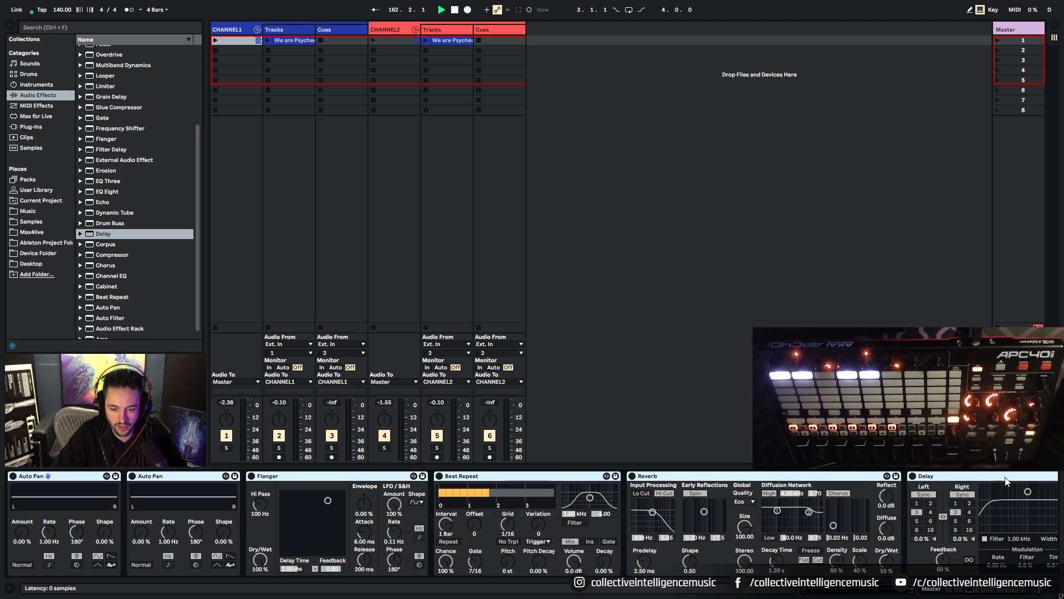
key(shift+Right)
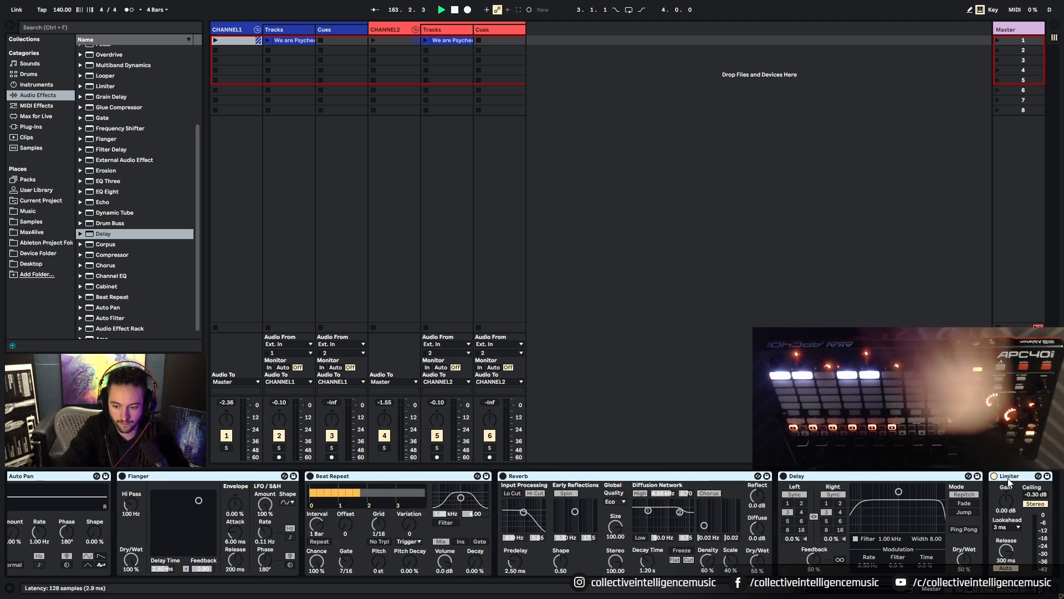
key(ctrl+g)
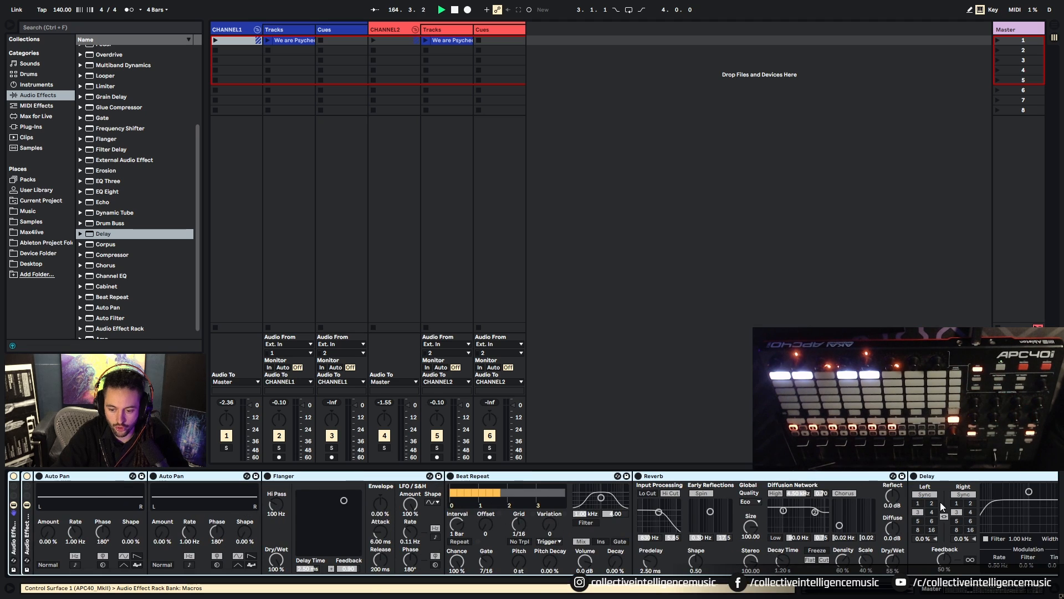
key(ctrl+z)
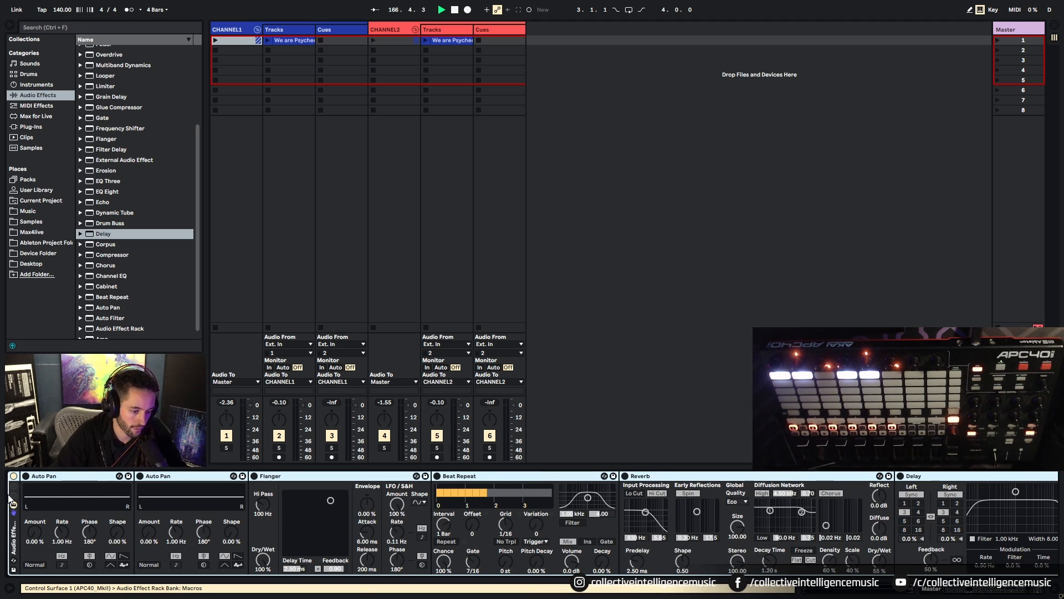
Step: Unfold the Master's Audio Effect Rack and map the two Auto Pans' Amount controls to Macro 1 and Macro 2
click(13, 502)
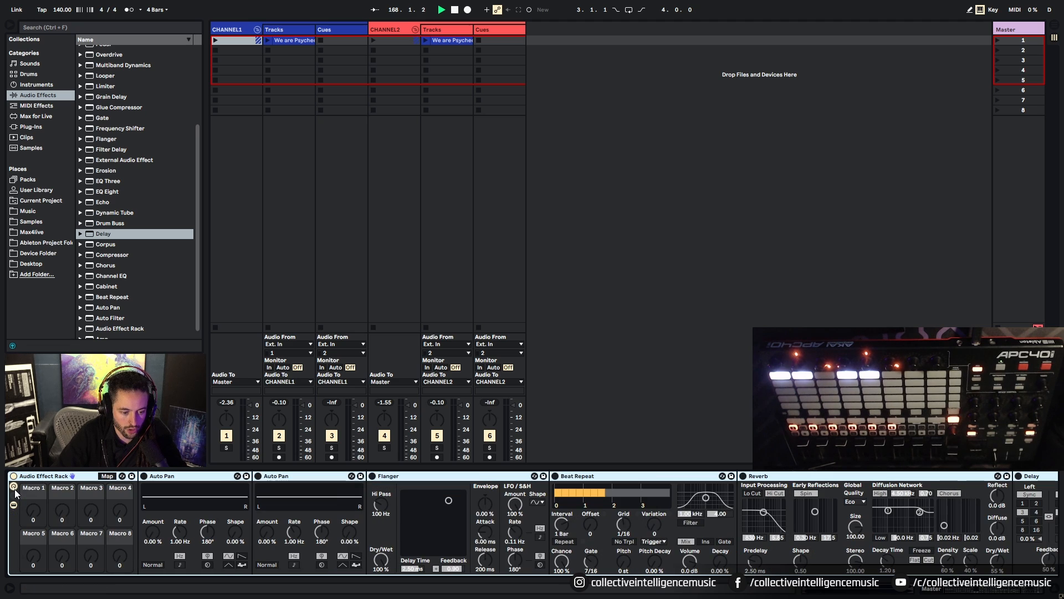
right_click(149, 532)
click(187, 470)
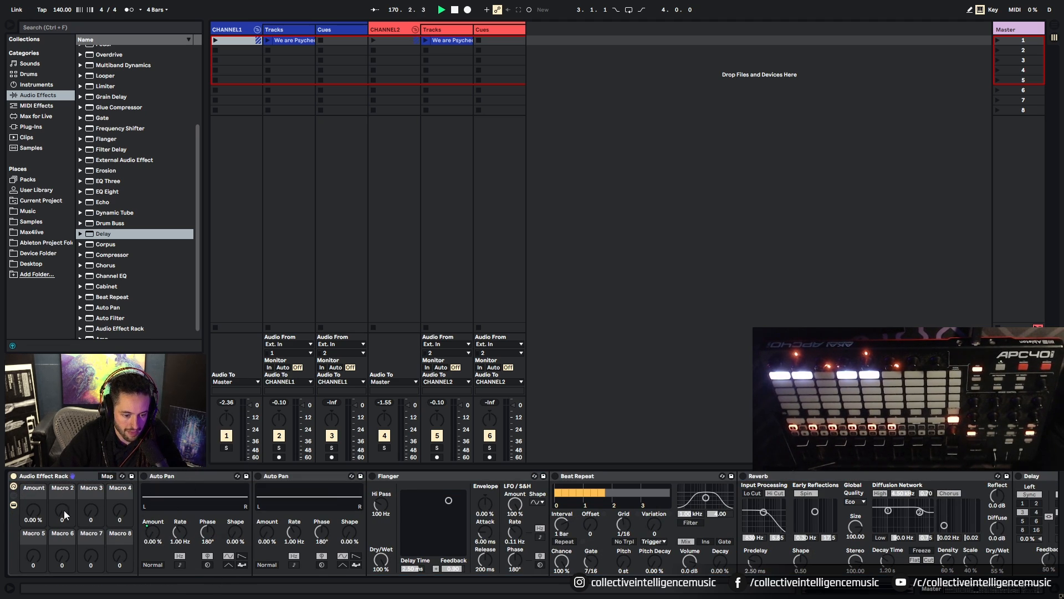
right_click(264, 535)
click(304, 485)
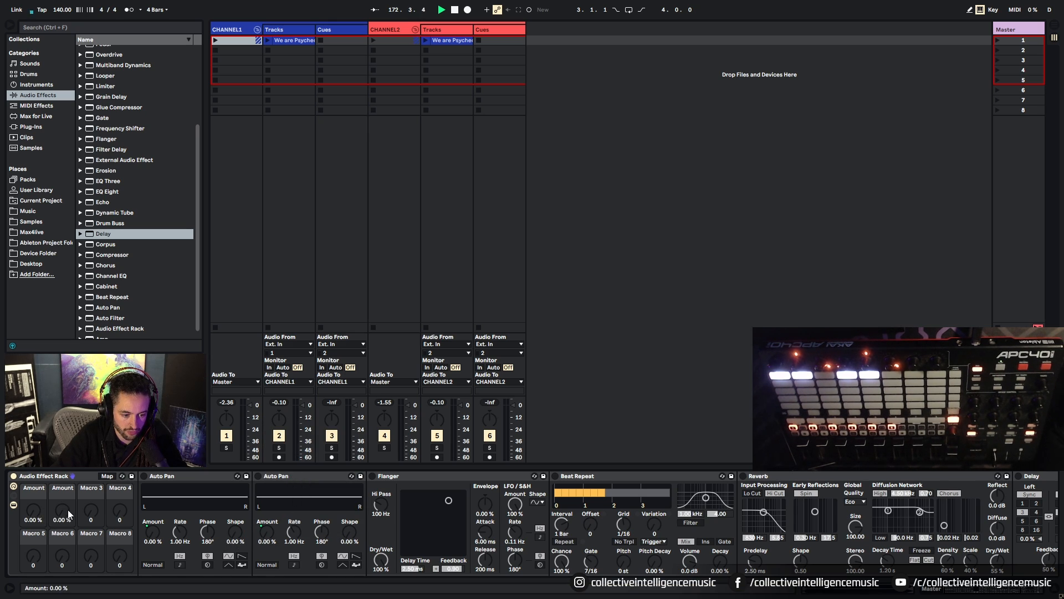
Step: Map the Flanger's Dry/Wet to Macro 3 and the Reverb's Dry/Wet to Macro 4, folding Beat Repeat in between
right_click(381, 557)
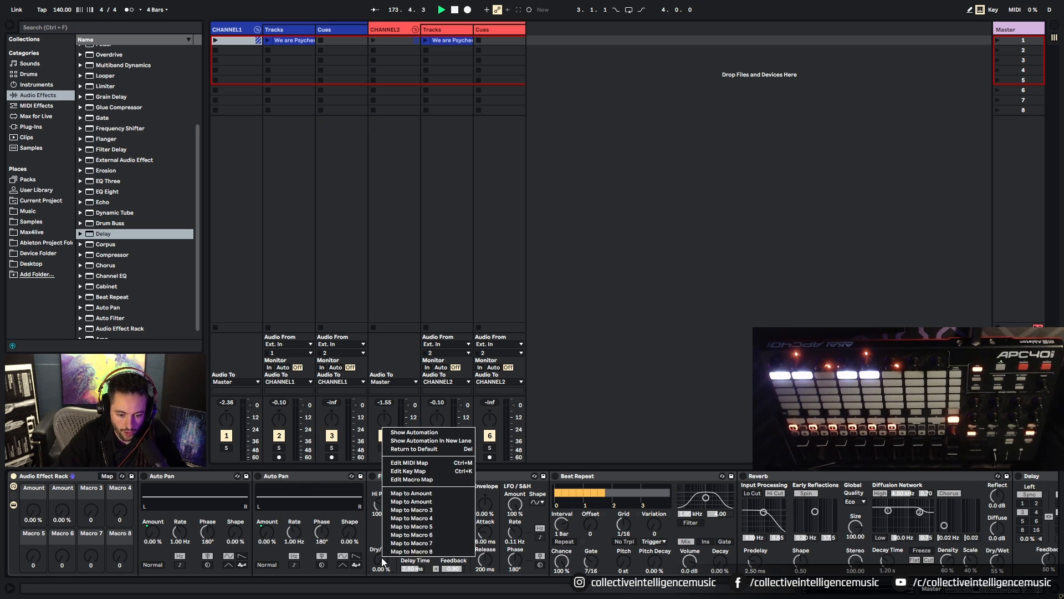
click(435, 510)
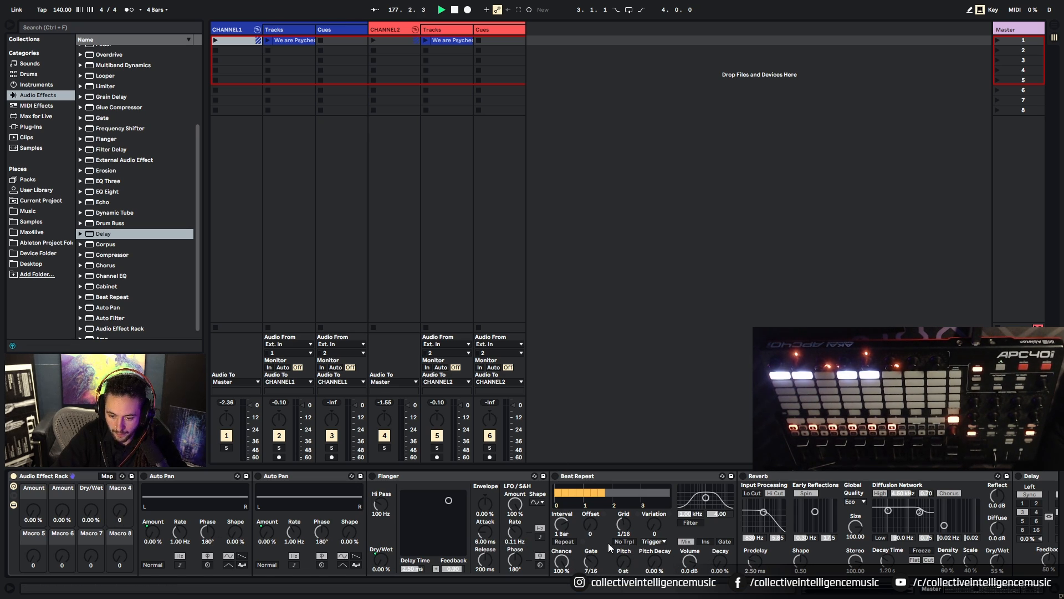
click(565, 475)
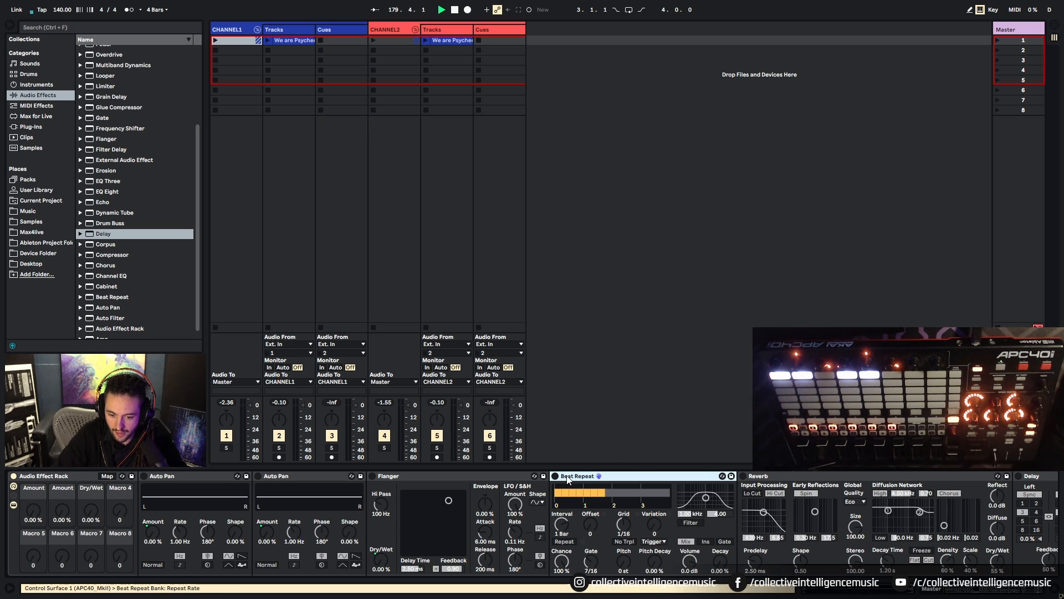
double_click(567, 476)
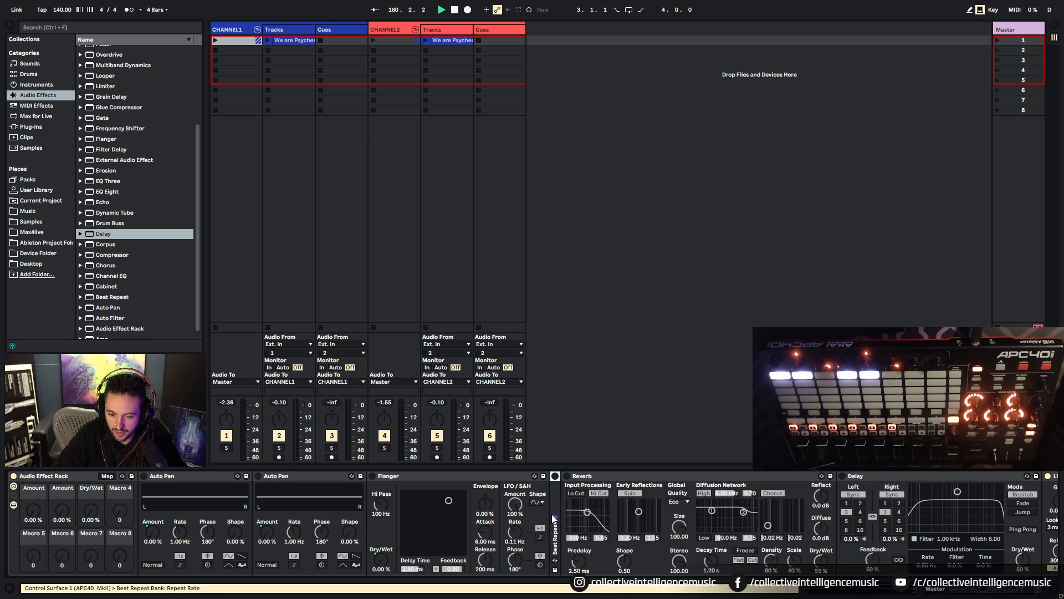
right_click(825, 561)
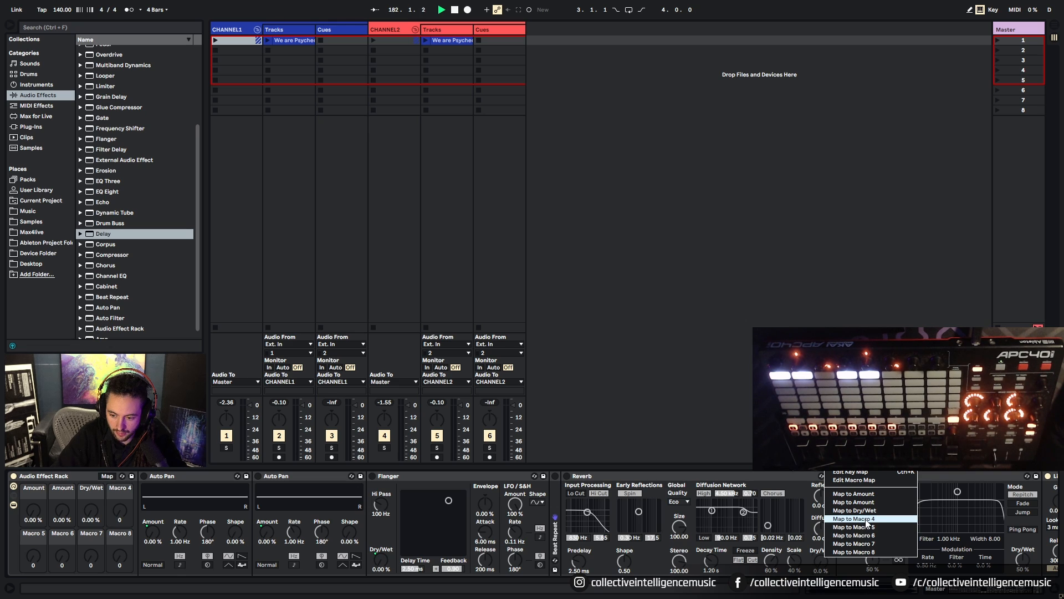
click(865, 517)
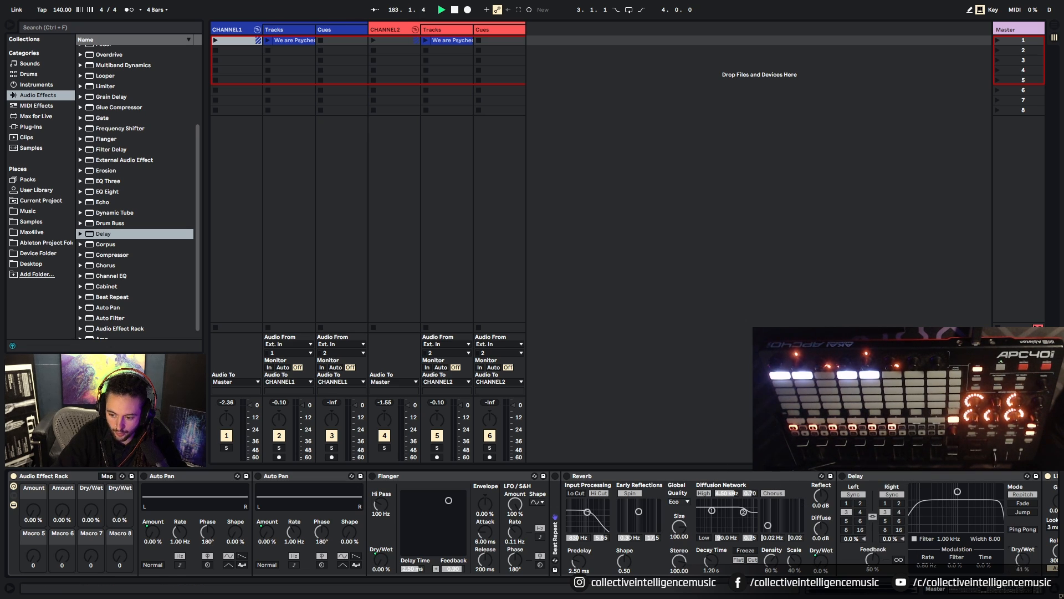
Step: Map the Delay's Dry/Wet to Macro 5 and rename Macro 1 of the Master rack as CHAIN
right_click(1022, 560)
click(973, 531)
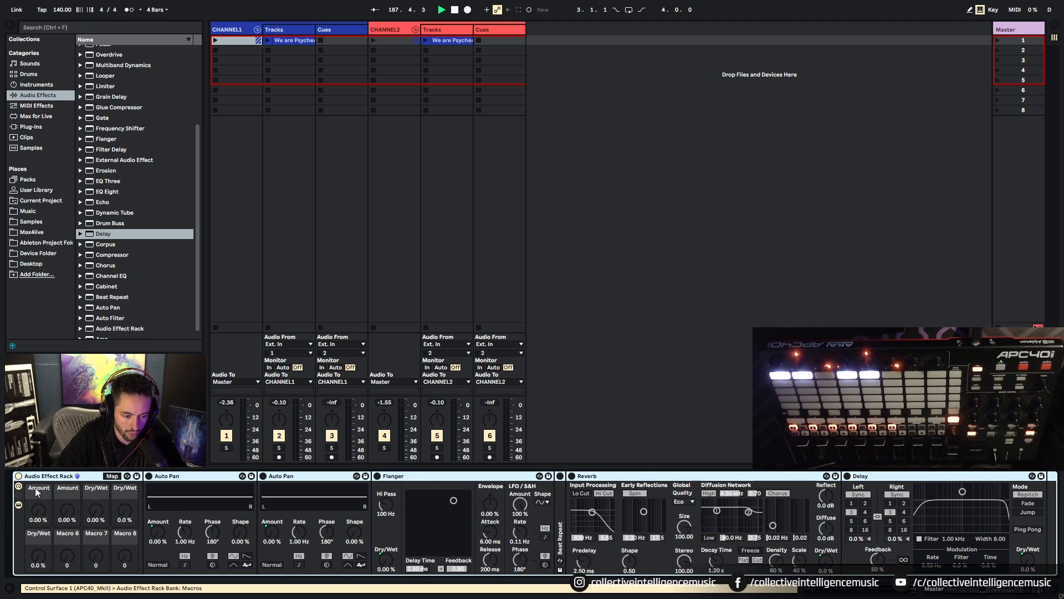
click(35, 487)
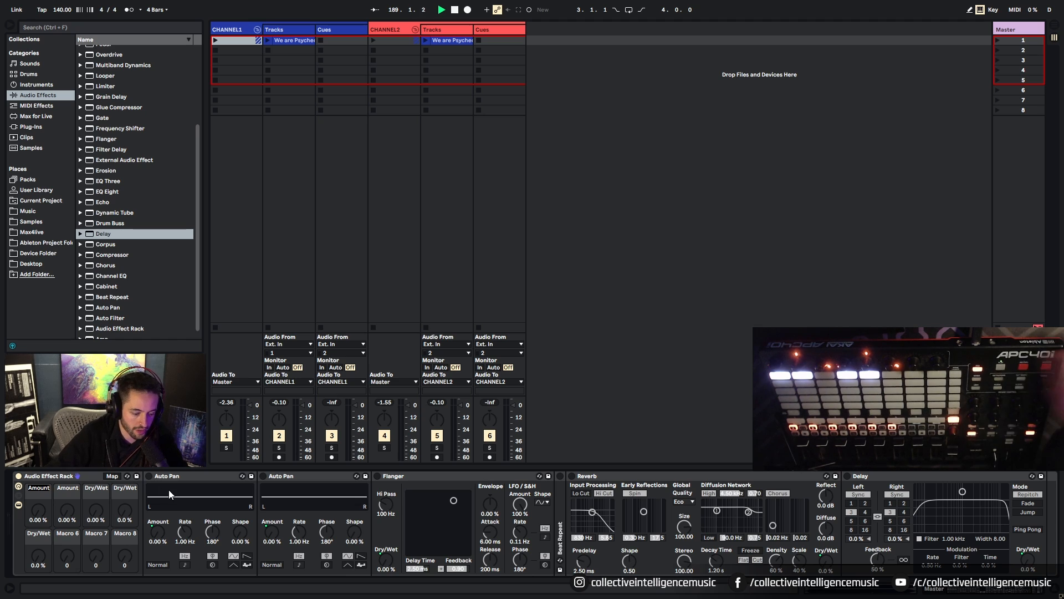
key(ctrl+r)
text(C)
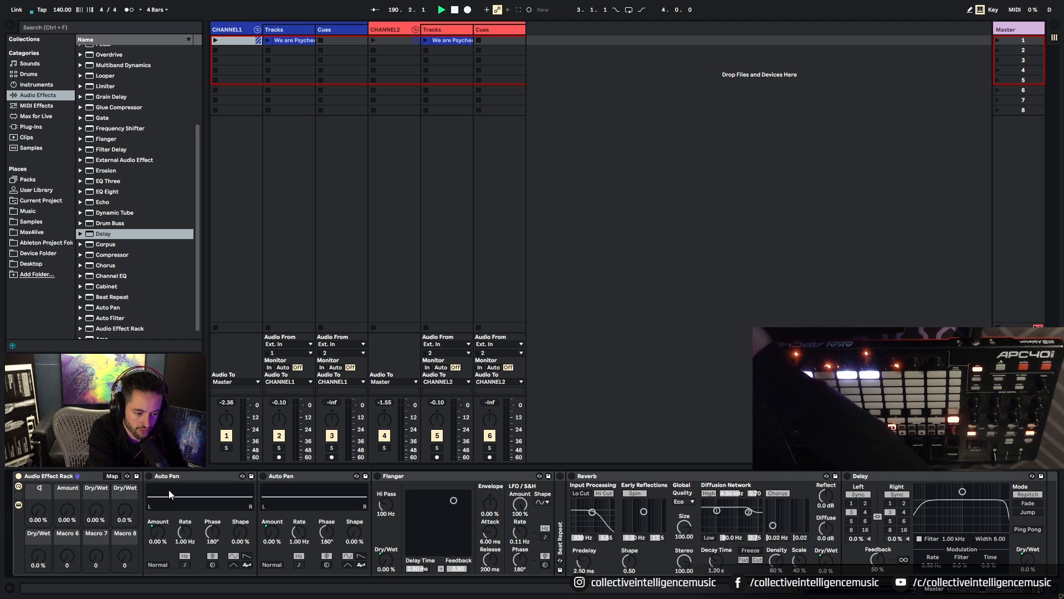
text(HAIN)
key(Return)
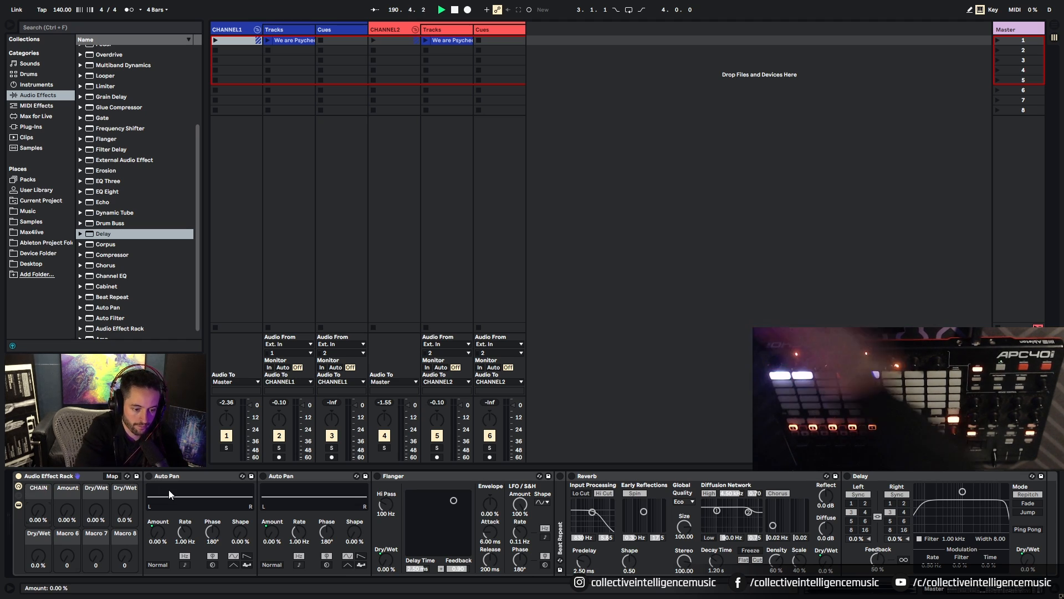
Step: Rename the rack's Macro 2, which controls the second Auto Pan's Amount, as CHOP
right_click(70, 491)
click(106, 430)
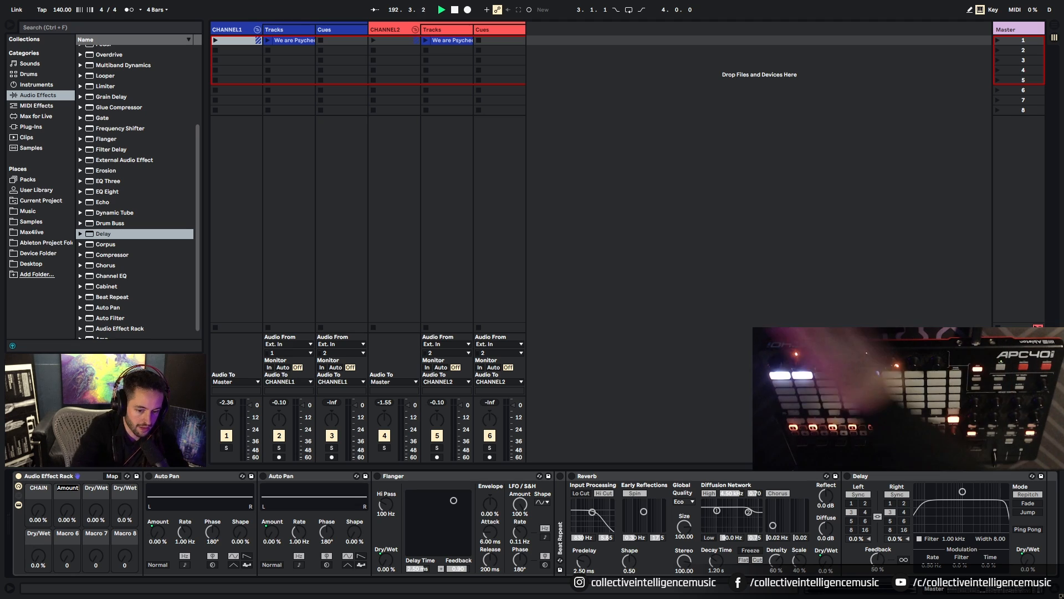
text(CHOO)
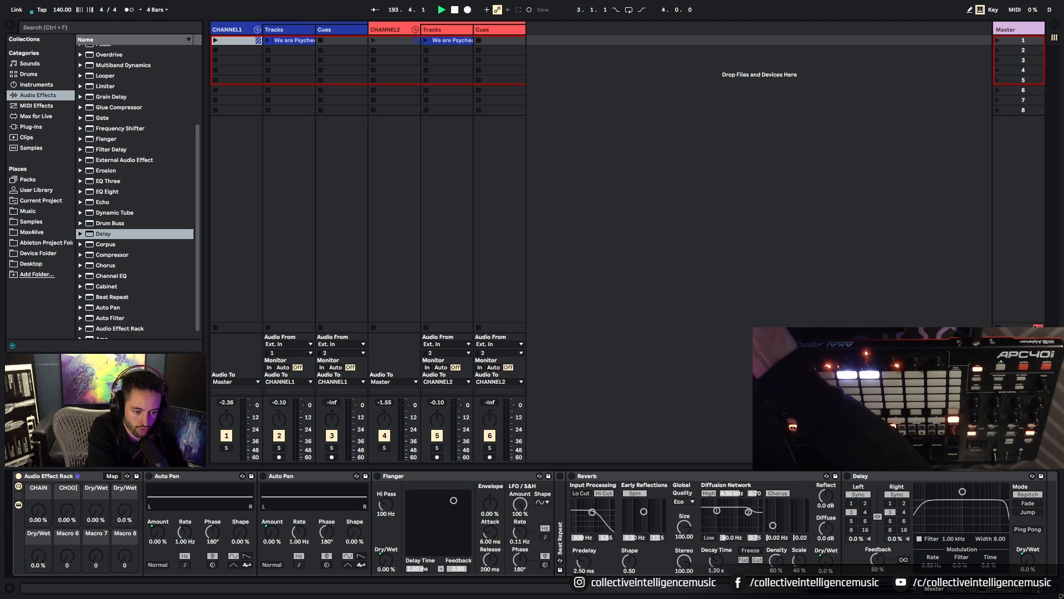
key(BackSpace)
text(P)
key(Return)
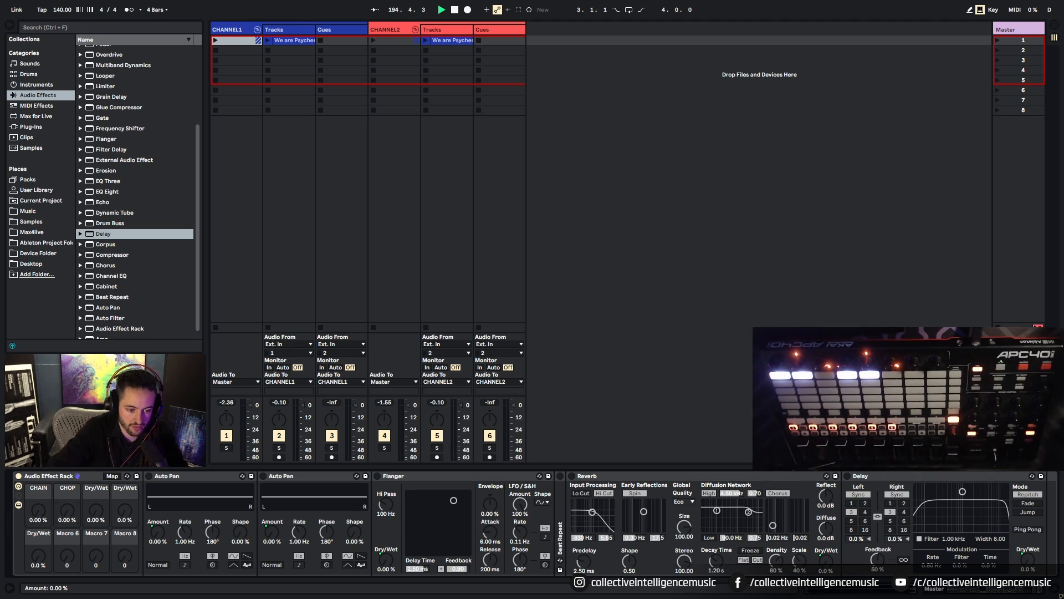
Step: Rename the rack's Macro 3, which controls the Flanger's Dry/Wet, as FLANGE
right_click(97, 492)
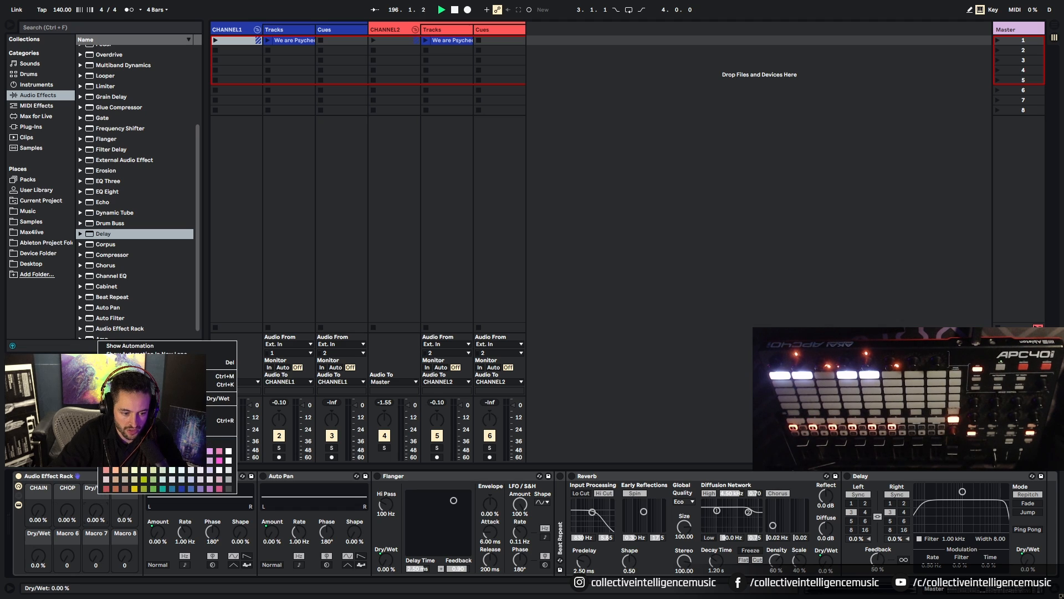
click(155, 420)
text(FLANG)
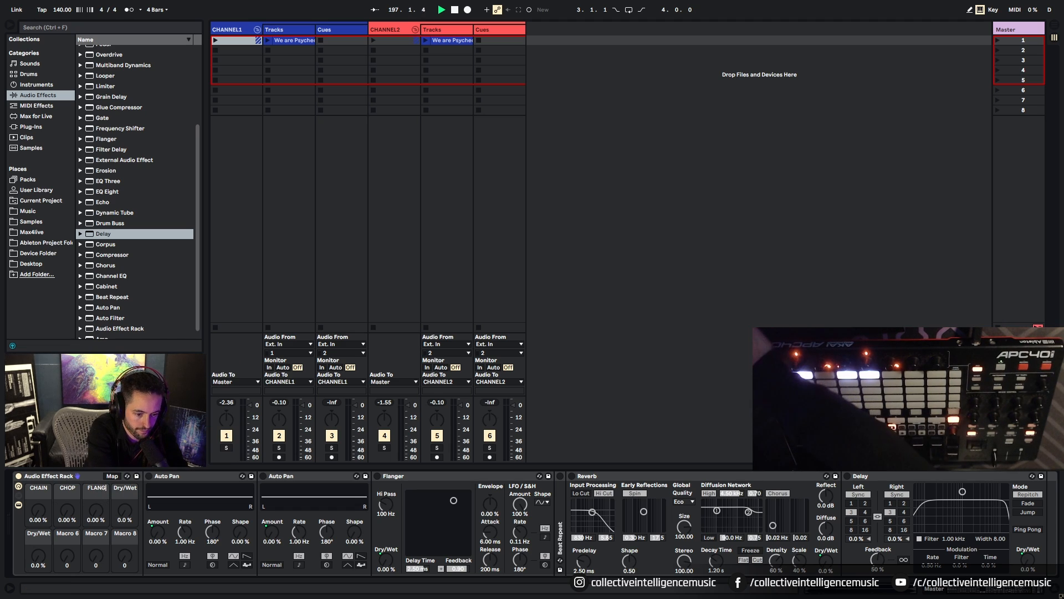
text(E)
key(Return)
Step: Rename the Reverb's macro as VERB and the Delay's macro as DELAY
right_click(125, 491)
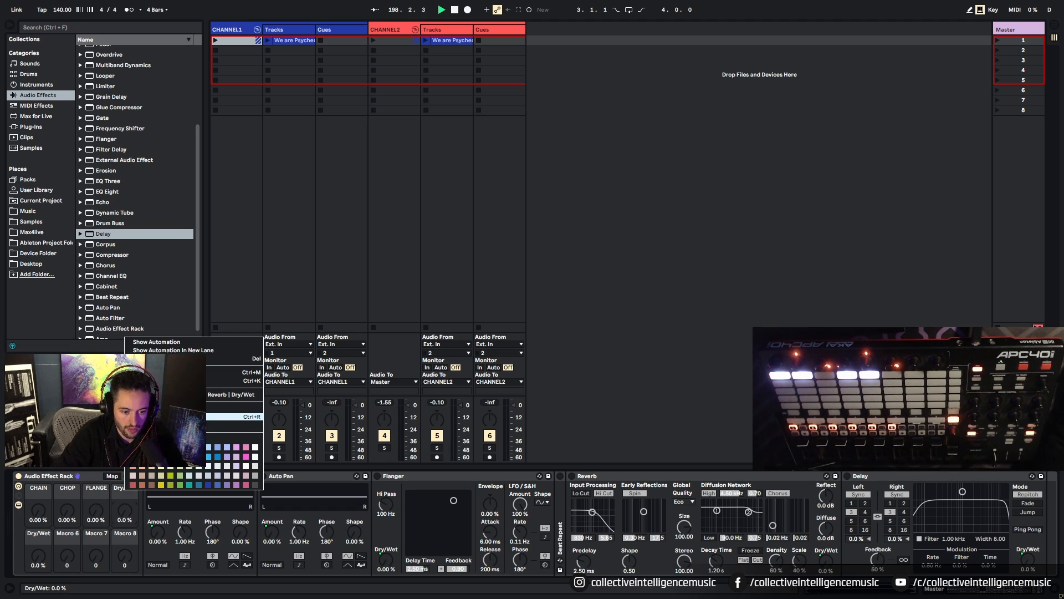
click(233, 416)
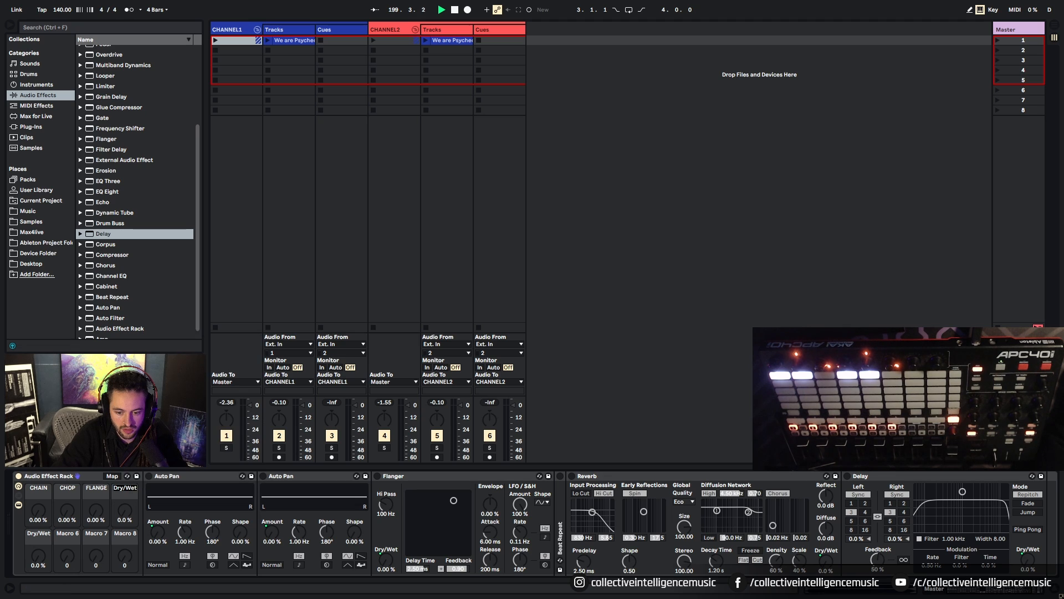
text(VEBR)
key(BackSpace)
key(BackSpace)
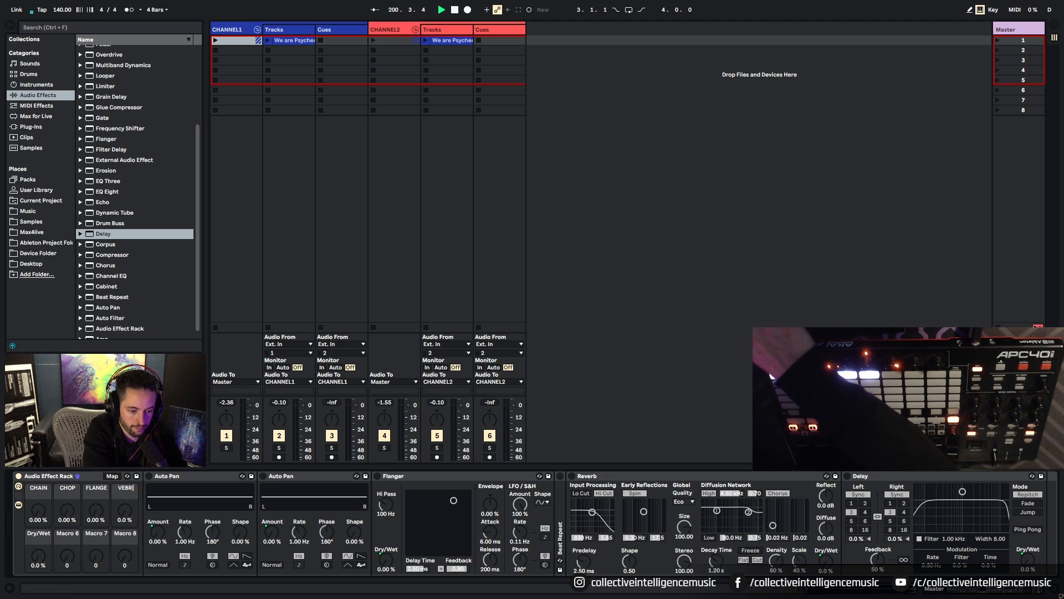
text(RB)
key(Return)
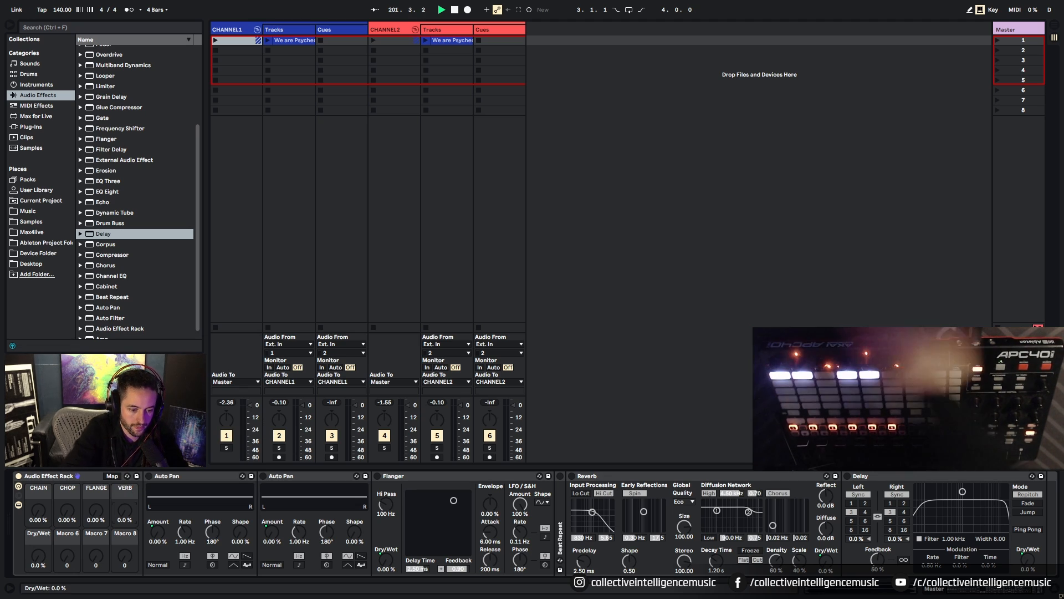
right_click(40, 555)
click(73, 483)
text(DELAY)
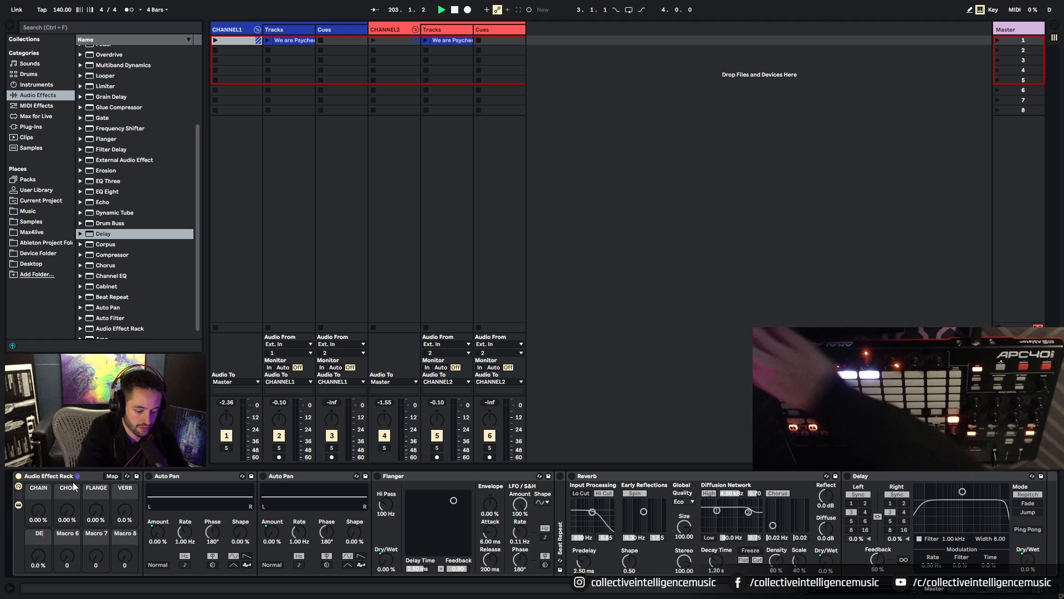
key(Return)
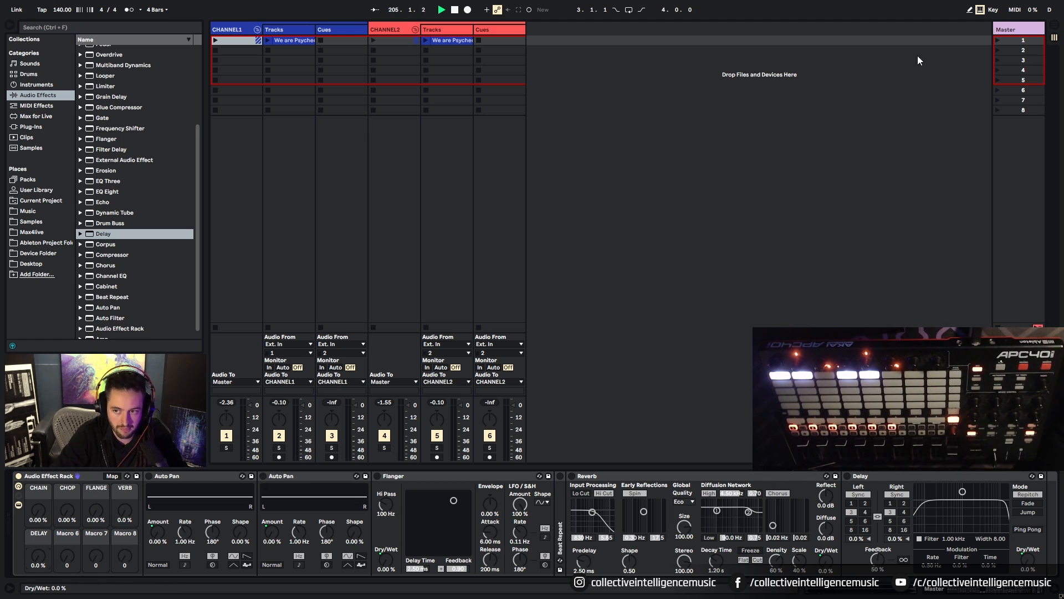
Step: MIDI-map the CHAIN, CHOP, FLANGE, VERB and DELAY macros to controller knobs CC 16 through CC 20 on channel 1
click(1014, 9)
click(37, 510)
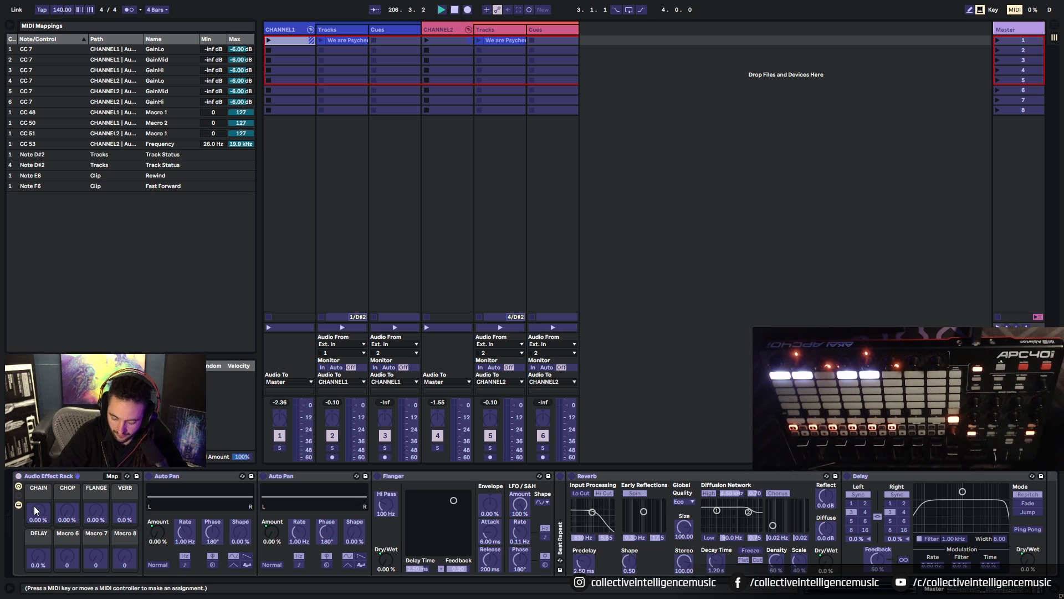
click(66, 513)
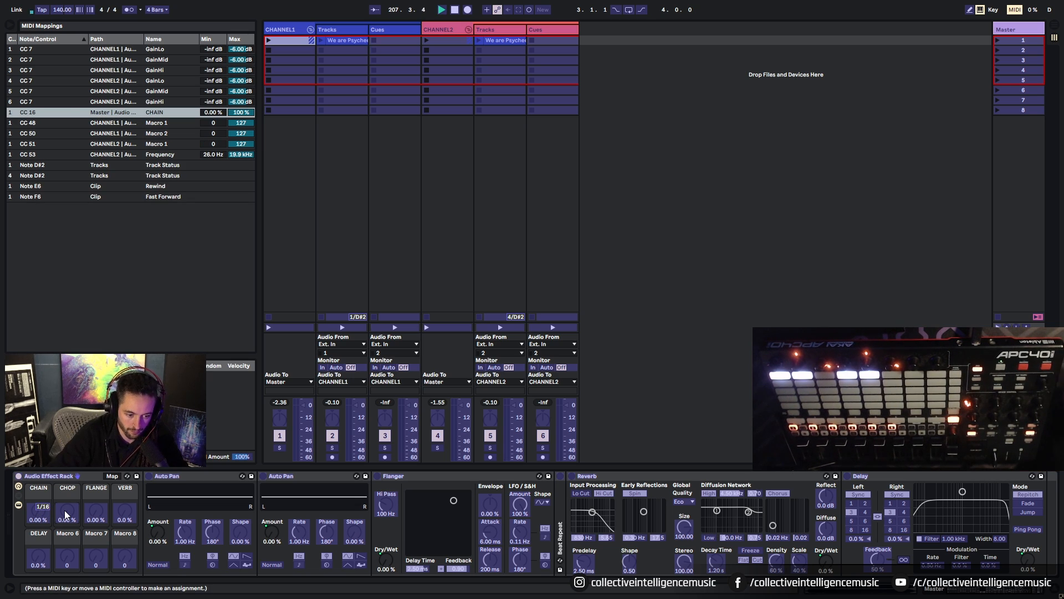
click(95, 512)
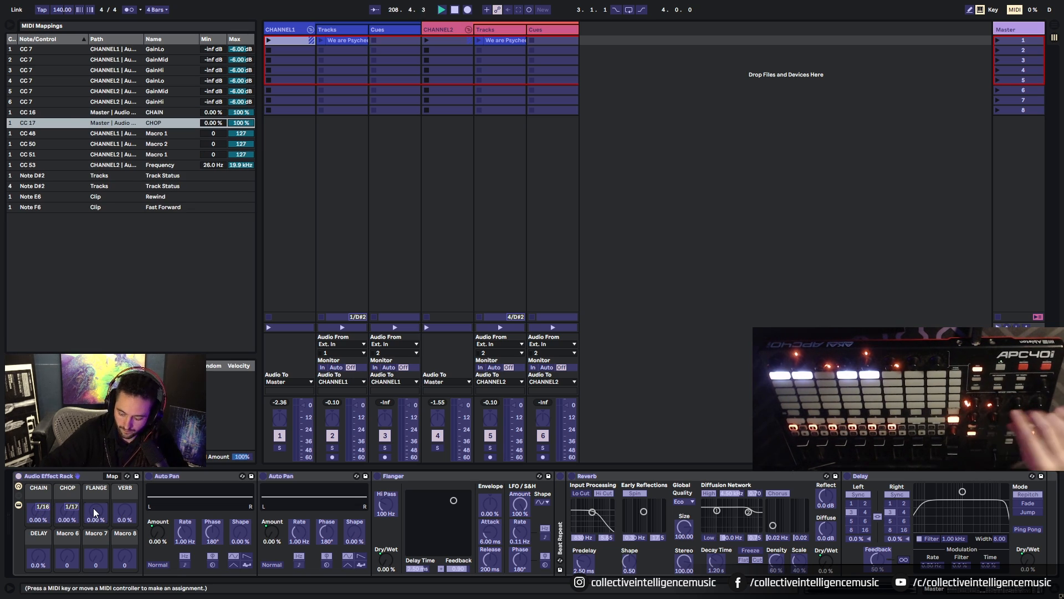
click(125, 511)
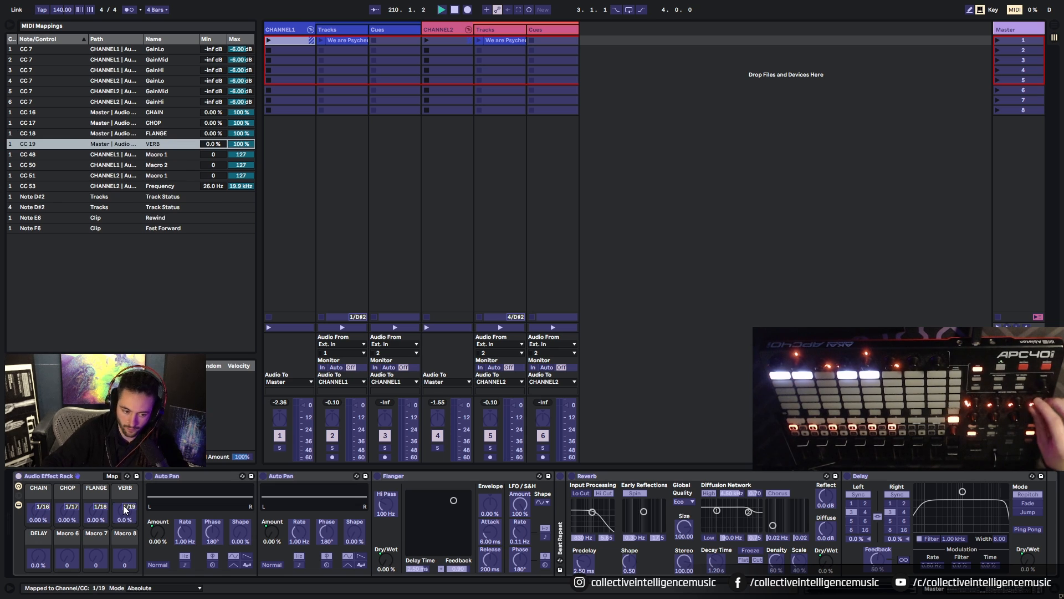
click(44, 559)
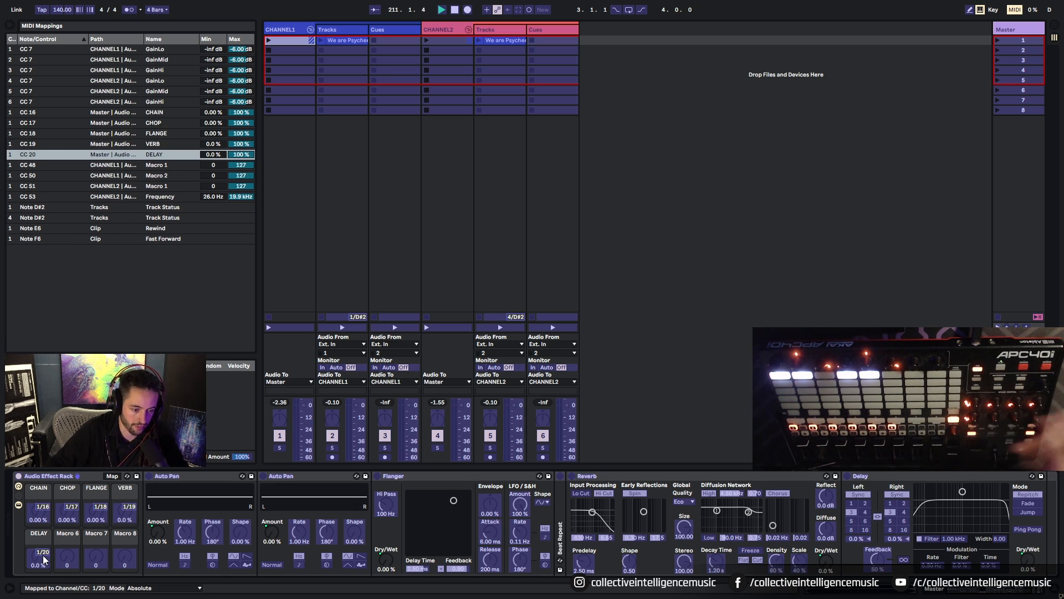
click(1015, 10)
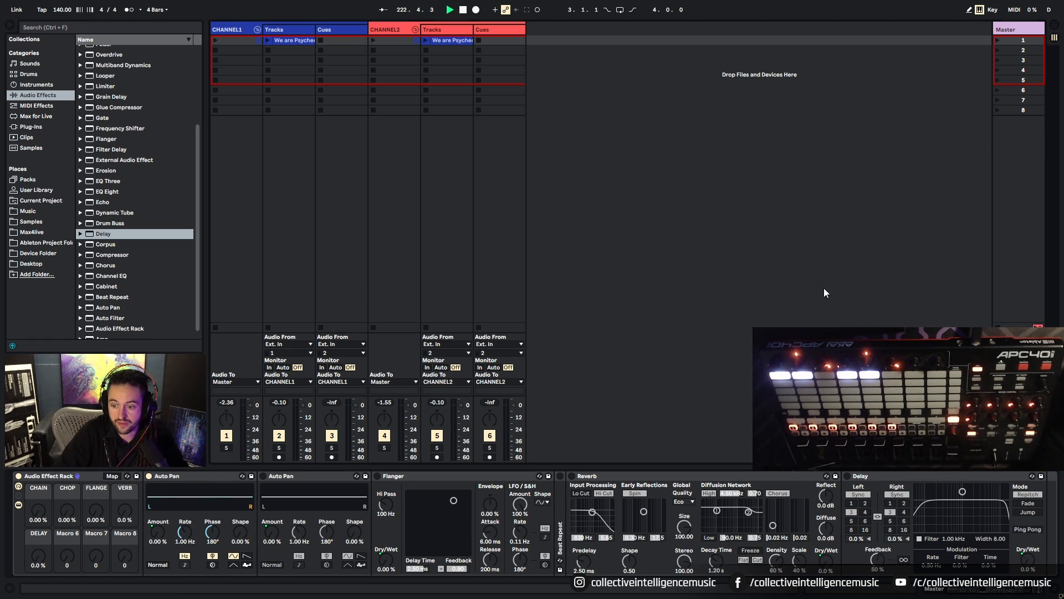
Step: Launch the CHANNEL1 track clip and give the first Auto Pan a sawtooth waveform with Shape at 34.1%
click(270, 52)
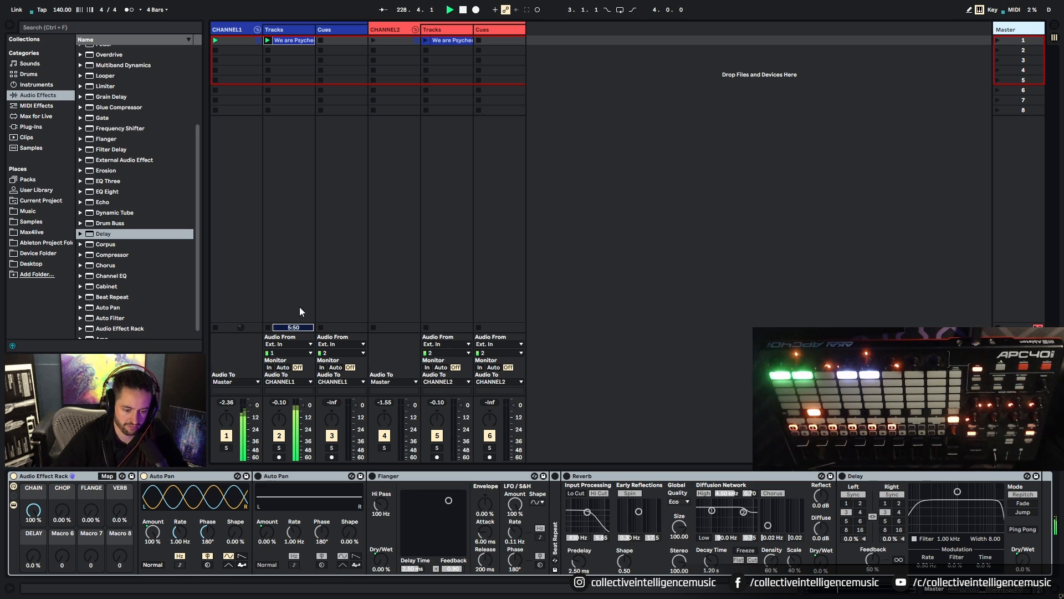
click(151, 564)
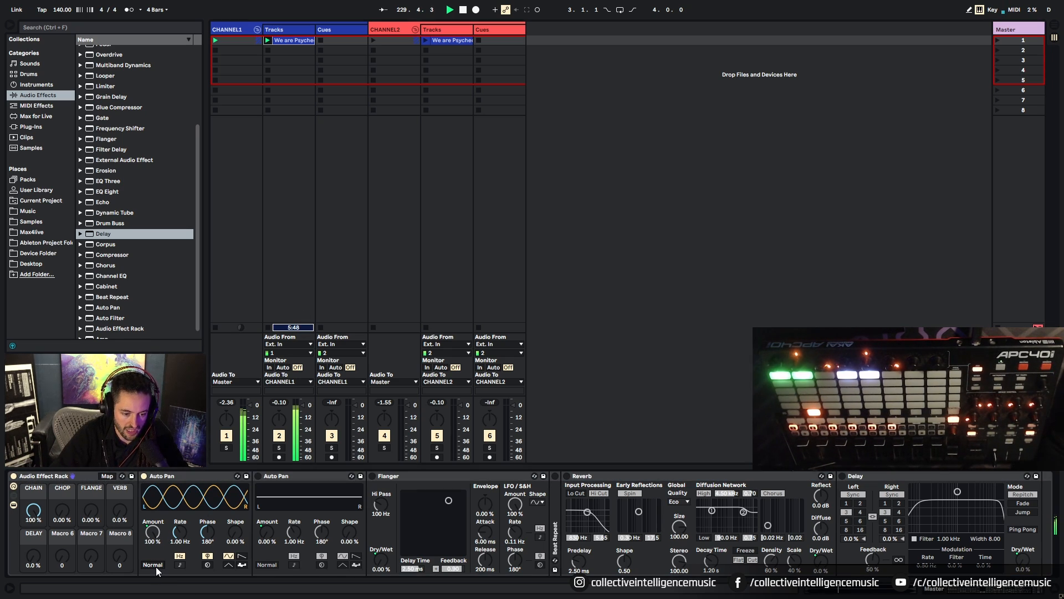
click(155, 566)
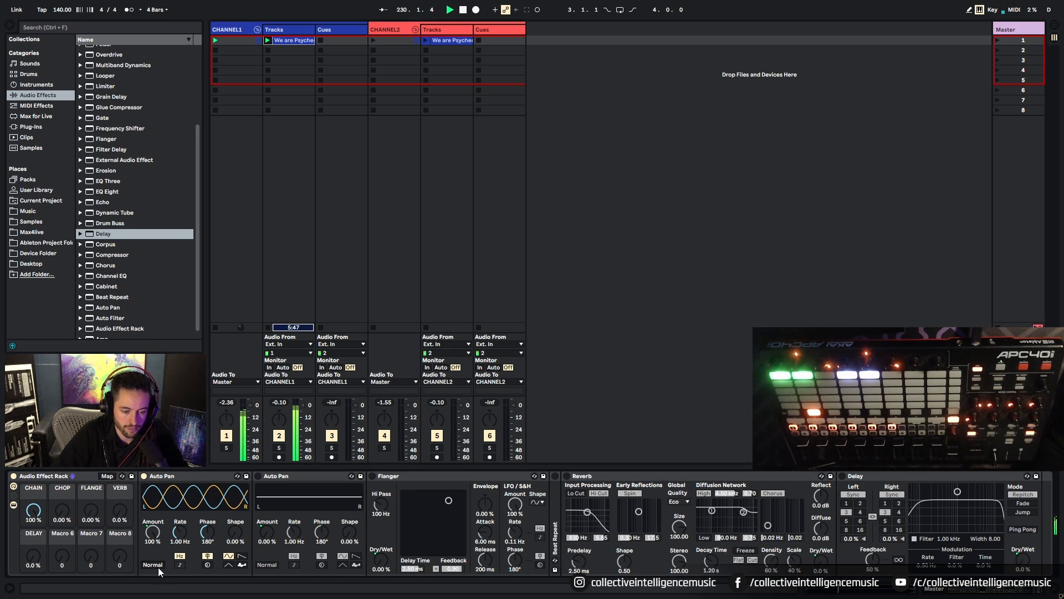
click(243, 556)
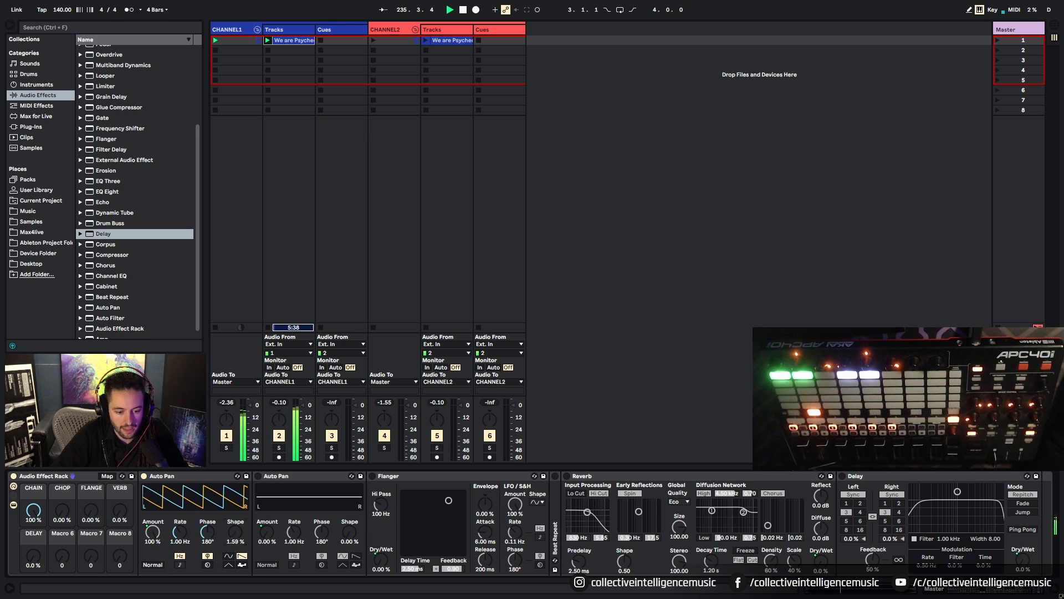
drag(234, 534, 233, 516)
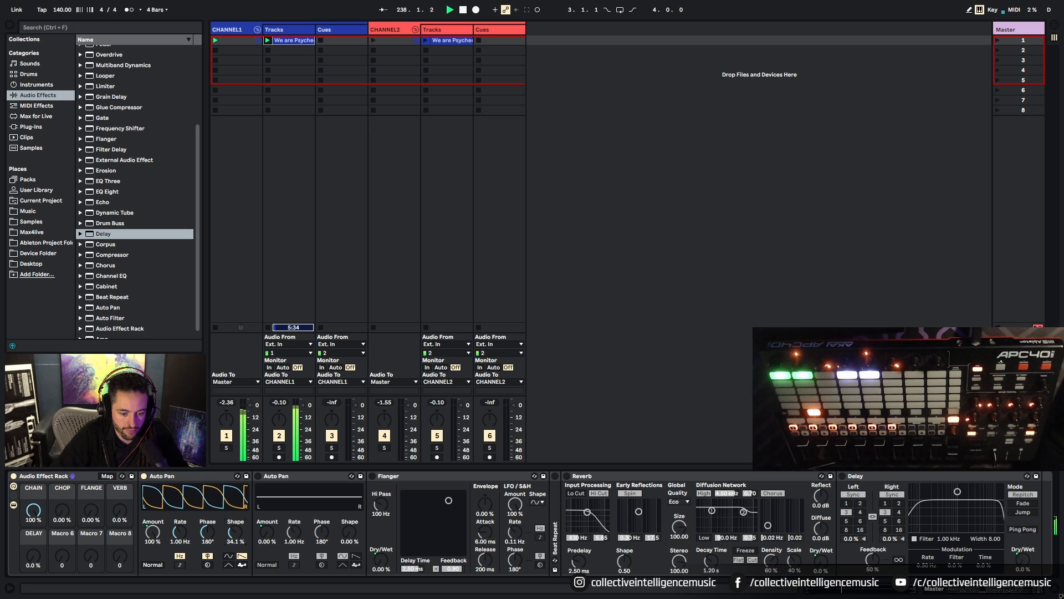
Step: Set the first Auto Pan to a tempo-synced 1/4 rate with an inverted waveform and 0° phase
click(178, 565)
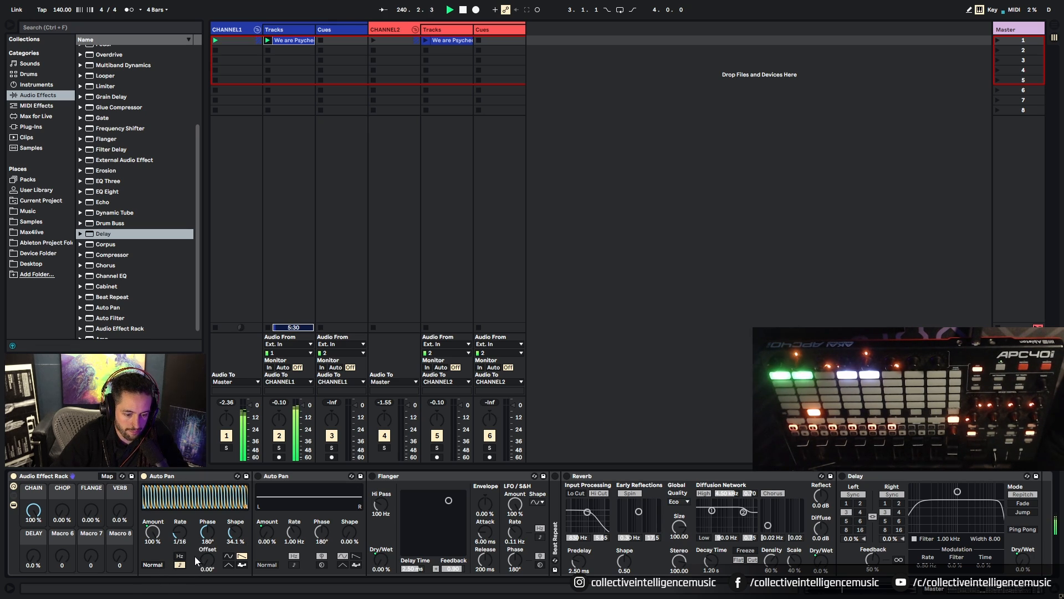
drag(180, 532, 180, 517)
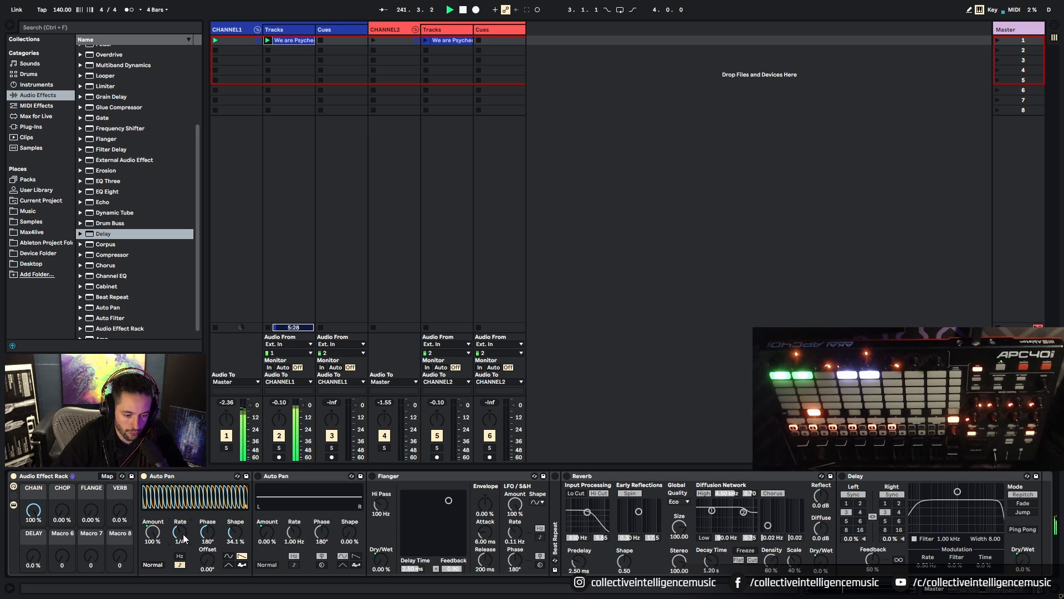
click(160, 565)
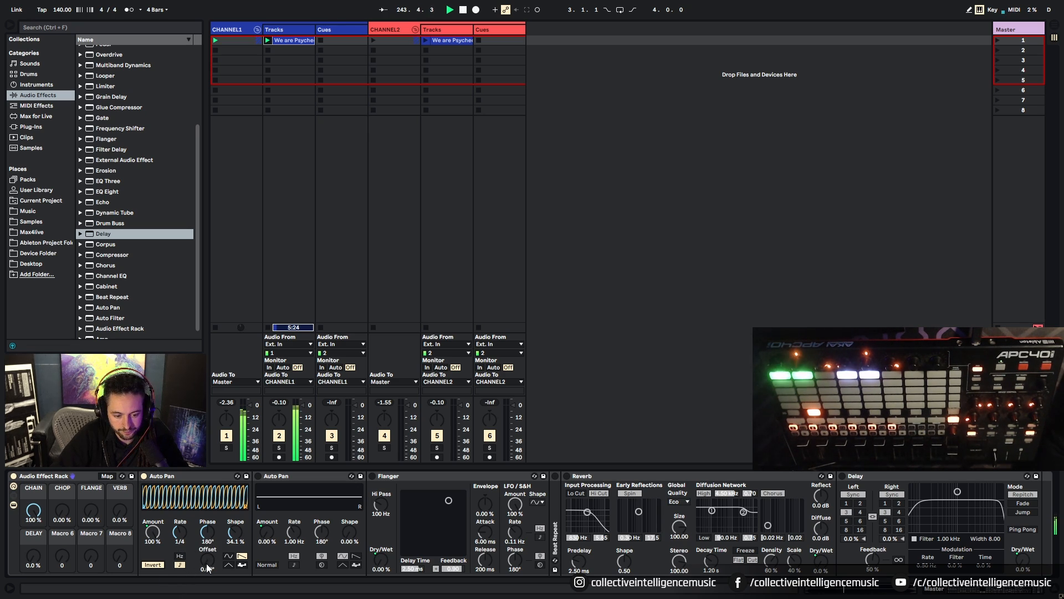
drag(207, 531, 207, 513)
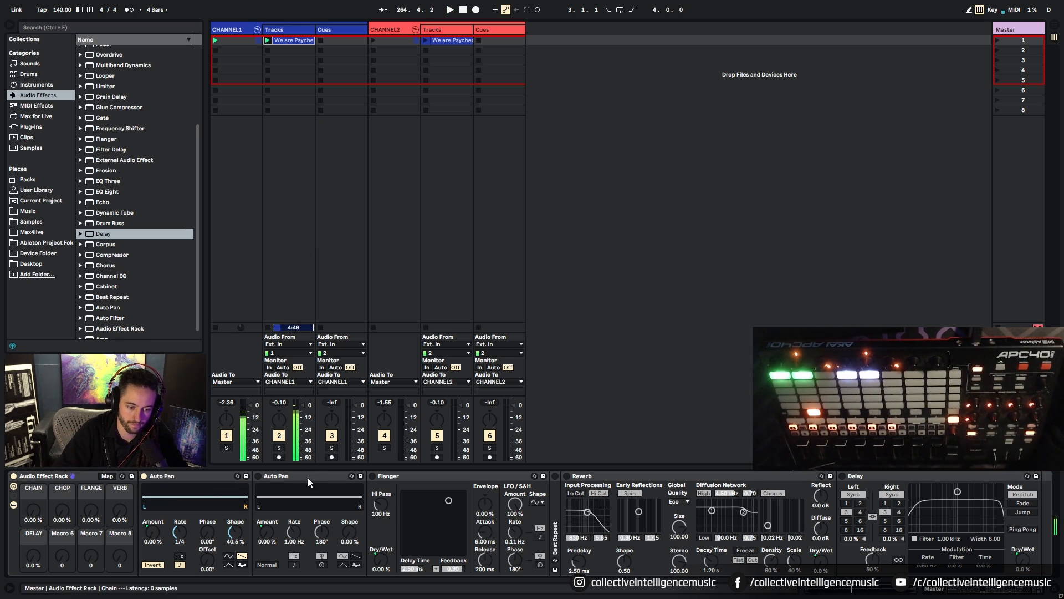
Step: Activate the second Auto Pan with a tempo-synced 1/16 rate and 0° phase, and relaunch the CHANNEL1 clip
click(257, 475)
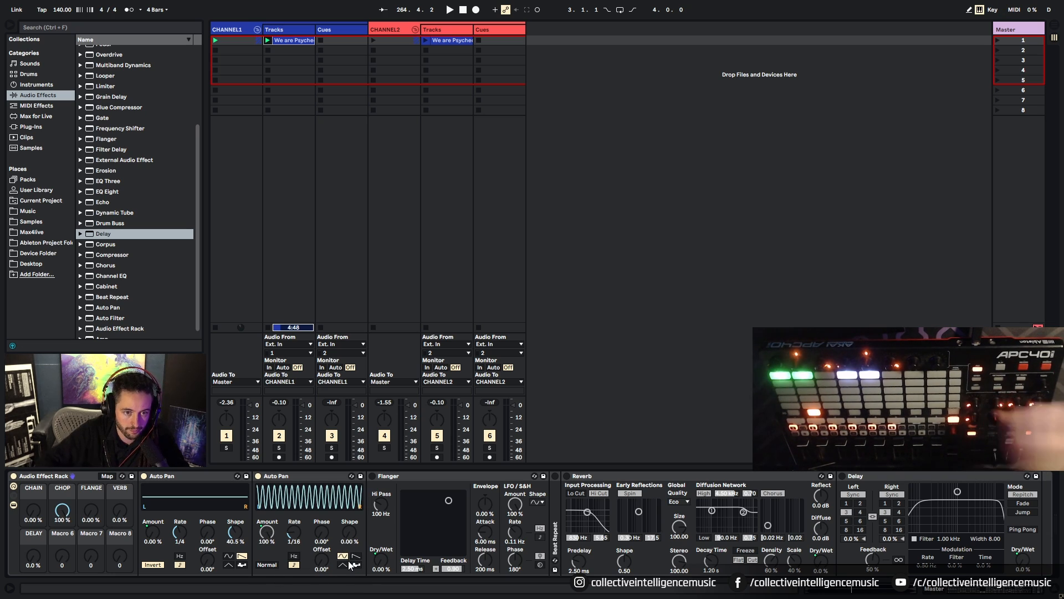
click(268, 41)
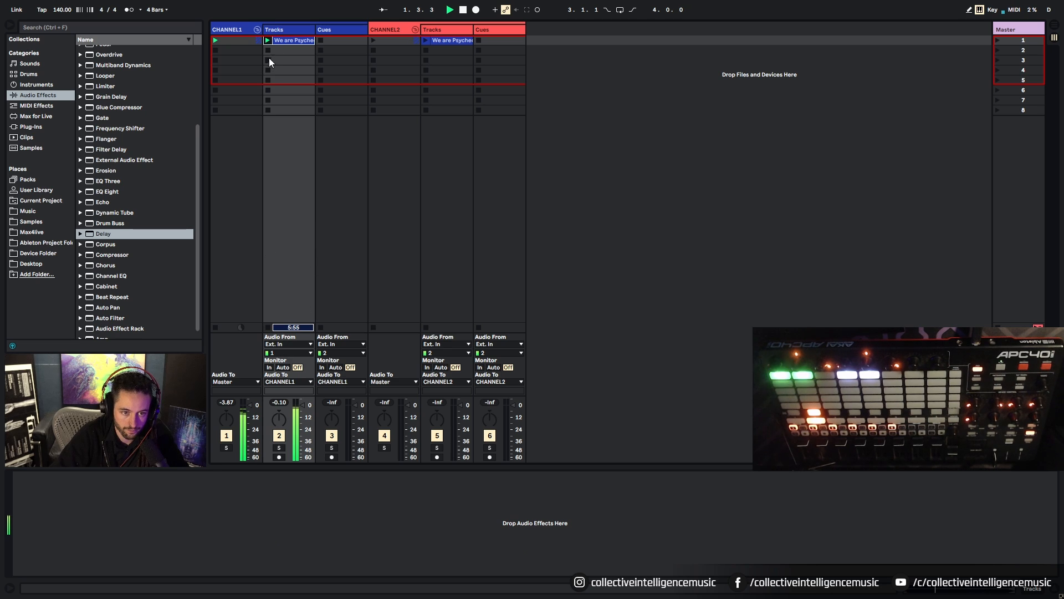
click(240, 29)
click(281, 29)
click(243, 27)
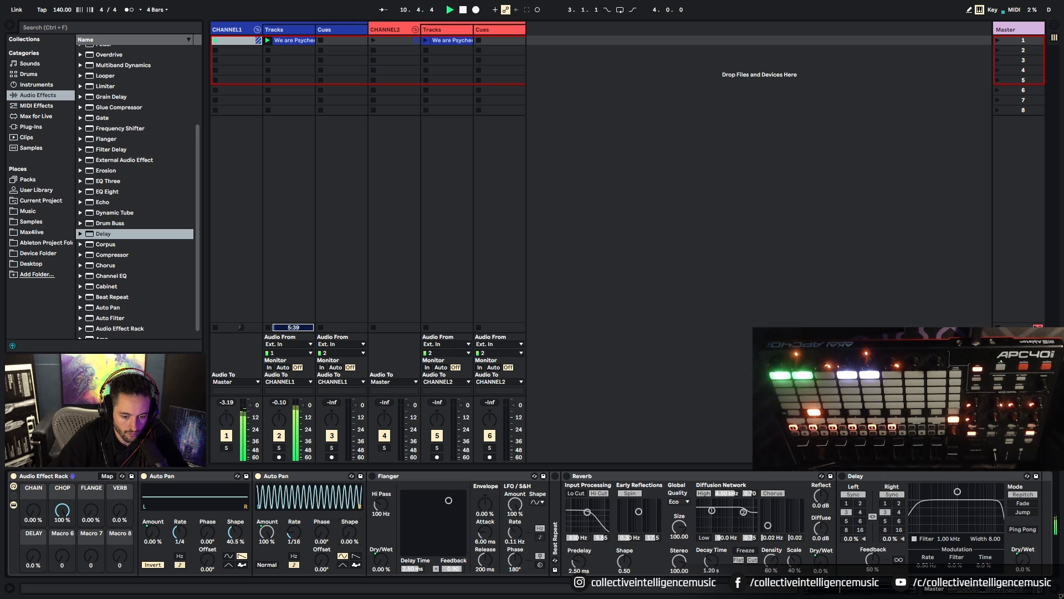
Step: Try the second Auto Pan's Offset at 360° and return it to 0°
drag(322, 561, 321, 516)
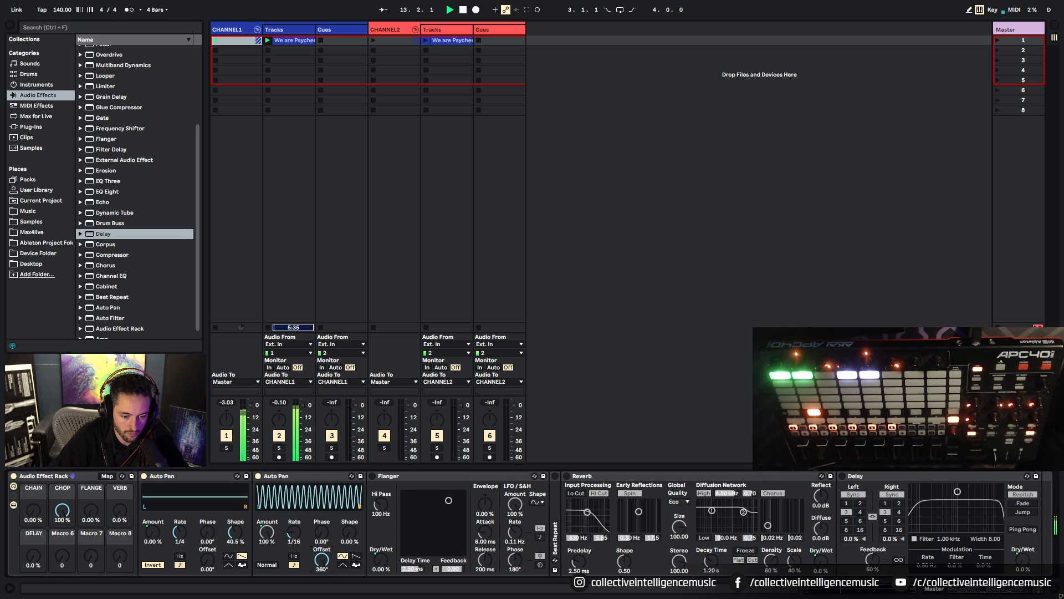
drag(321, 560, 322, 596)
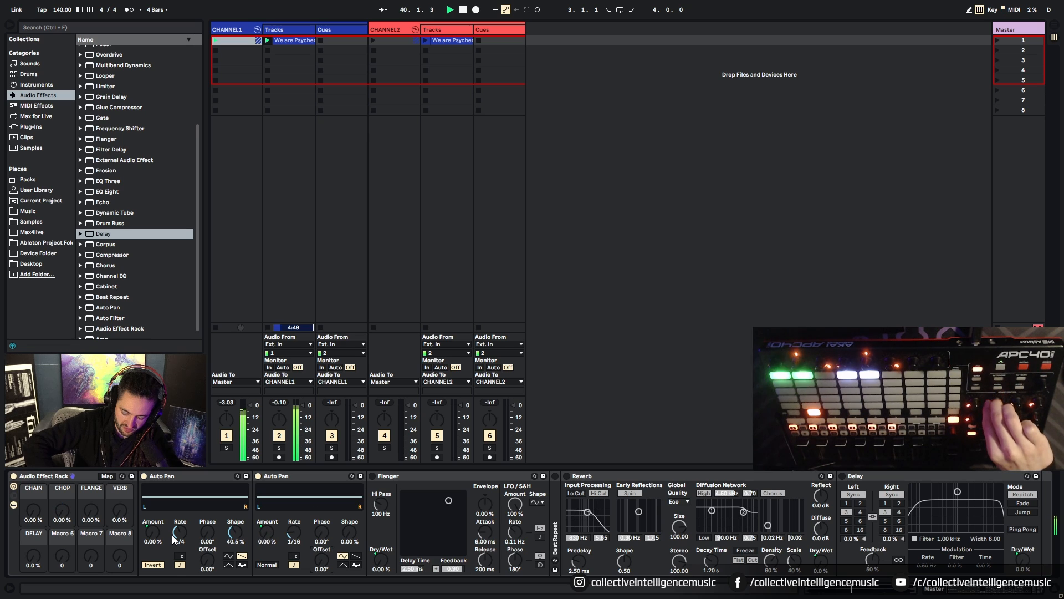
Step: Activate the Flanger in the Master effects rack and audition it with the FLANGE macro at 100%
key(space)
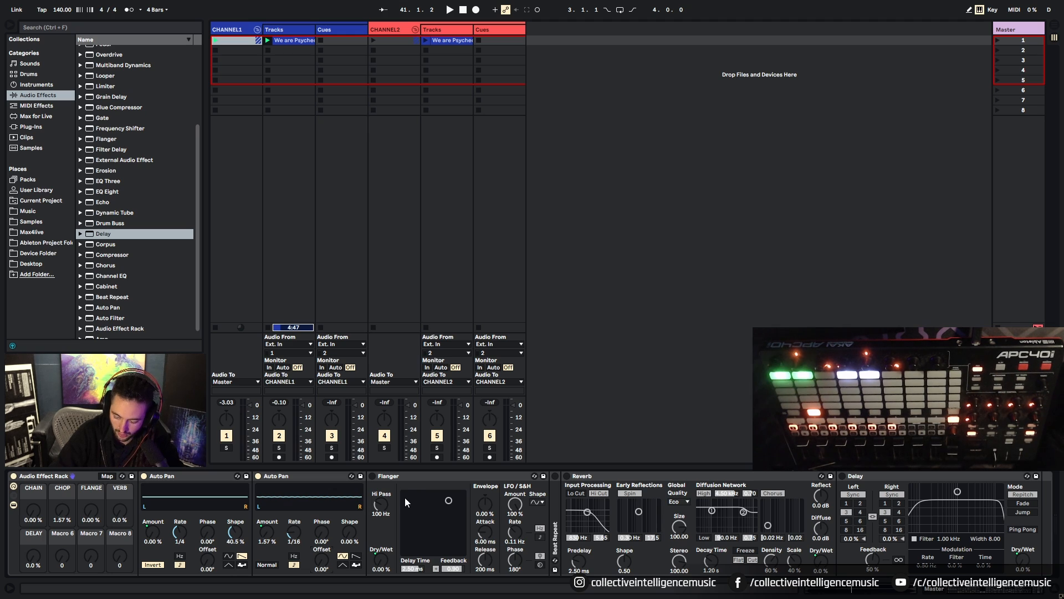
click(373, 475)
key(space)
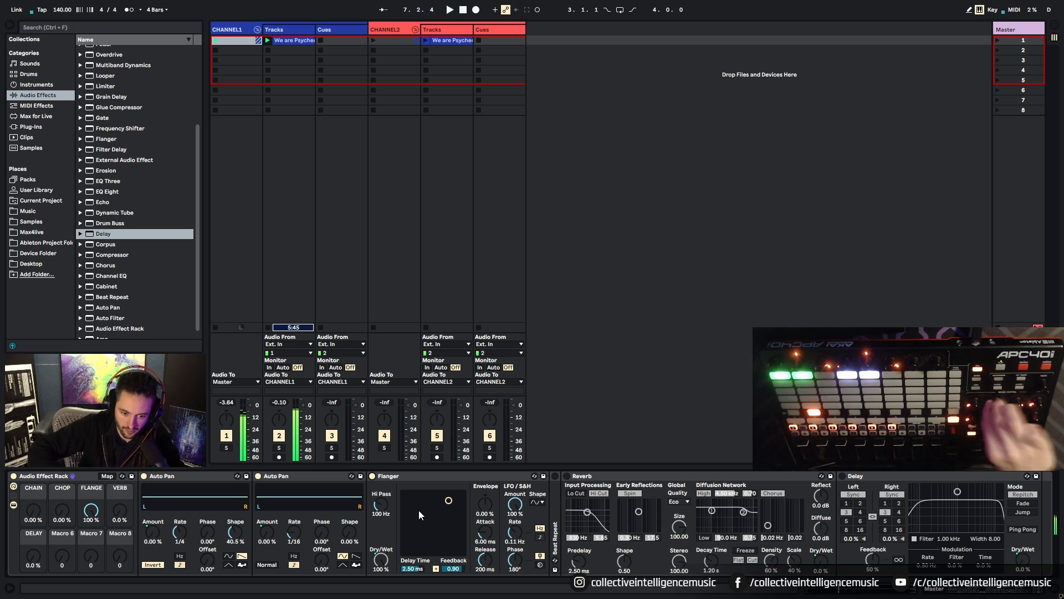
Step: Move the Flanger ahead of both Auto Pans in the Master rack, collapse the Auto Pans and resume playback
click(300, 480)
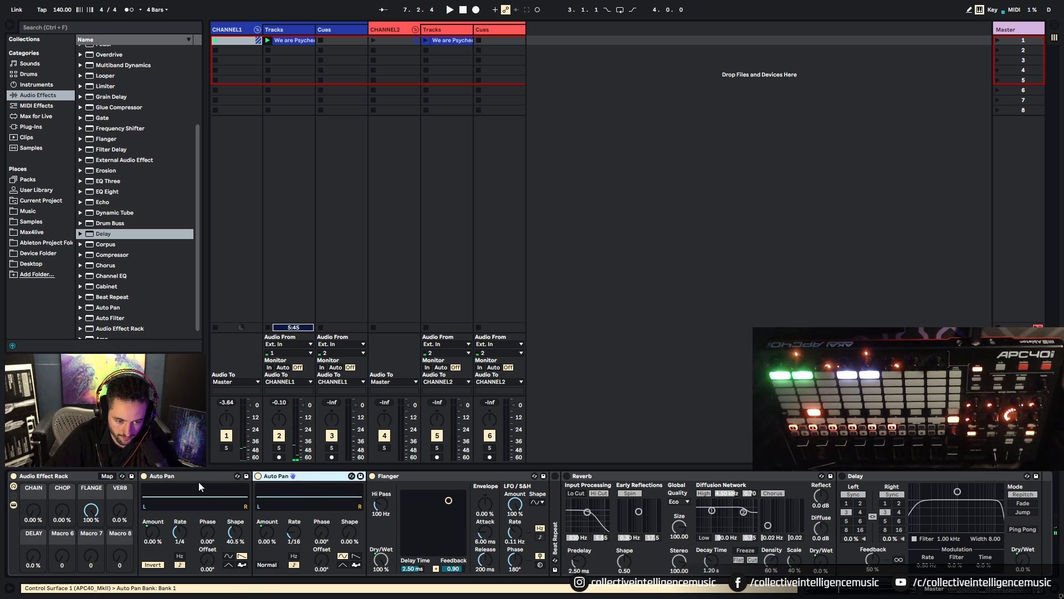
drag(412, 479, 151, 496)
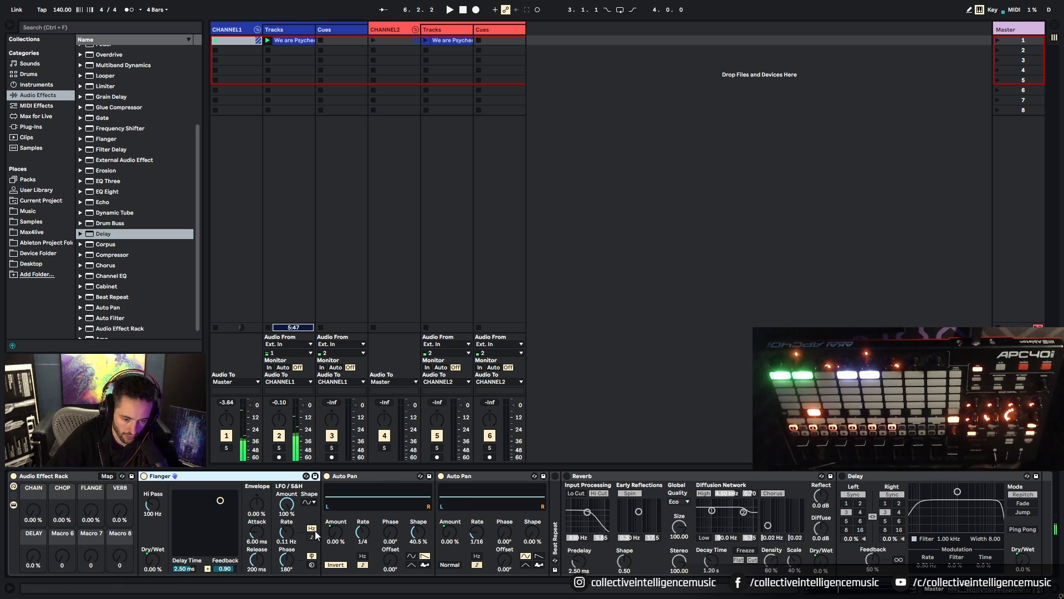
double_click(388, 477)
double_click(383, 477)
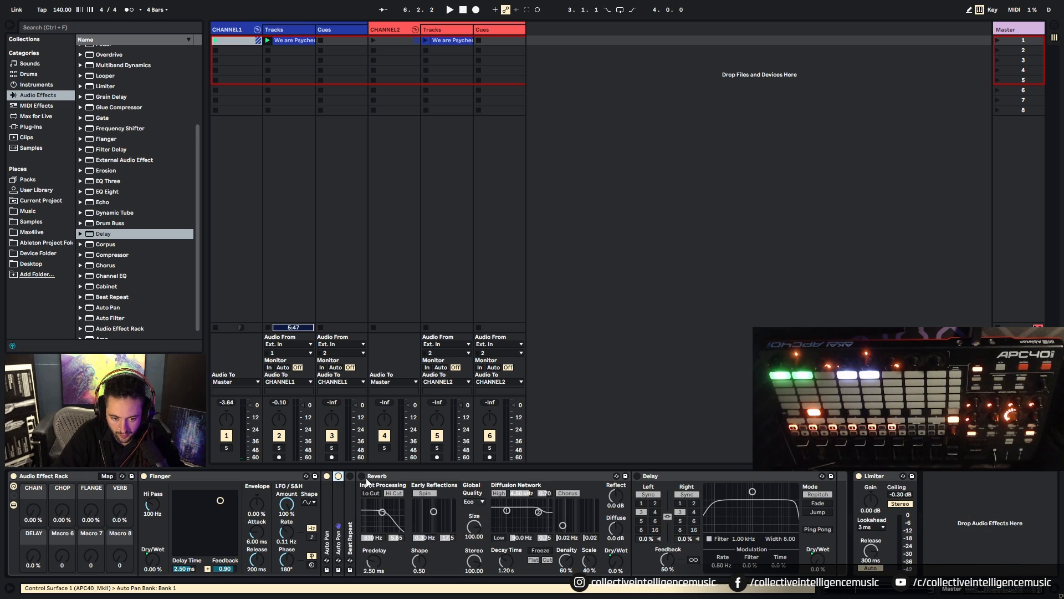
key(space)
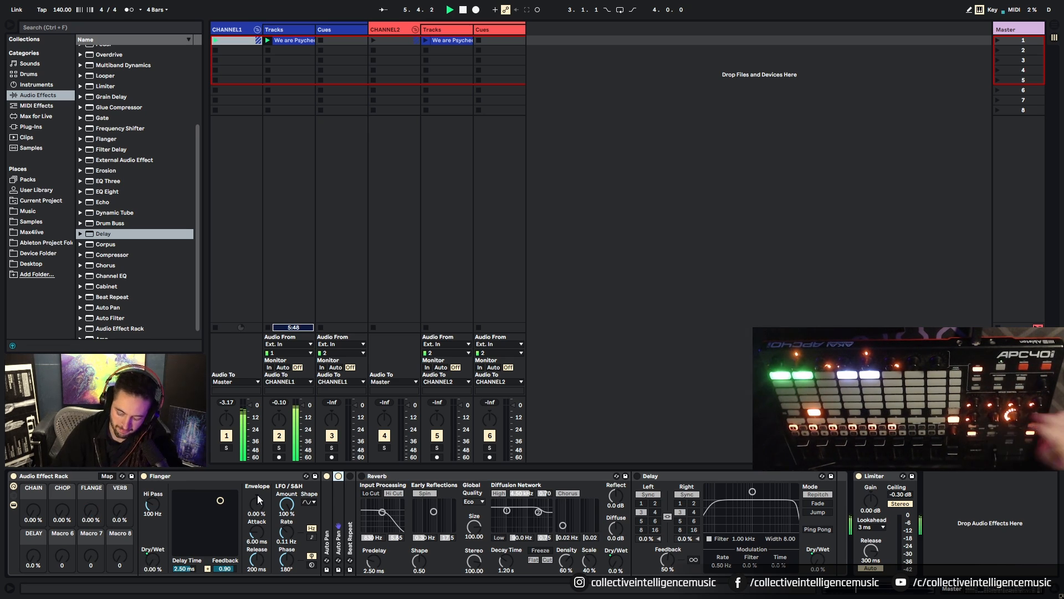
Step: Activate the Reverb and set its input filter to Lo Cut only, at 1.04 kHz with width 5.81
click(345, 500)
click(443, 479)
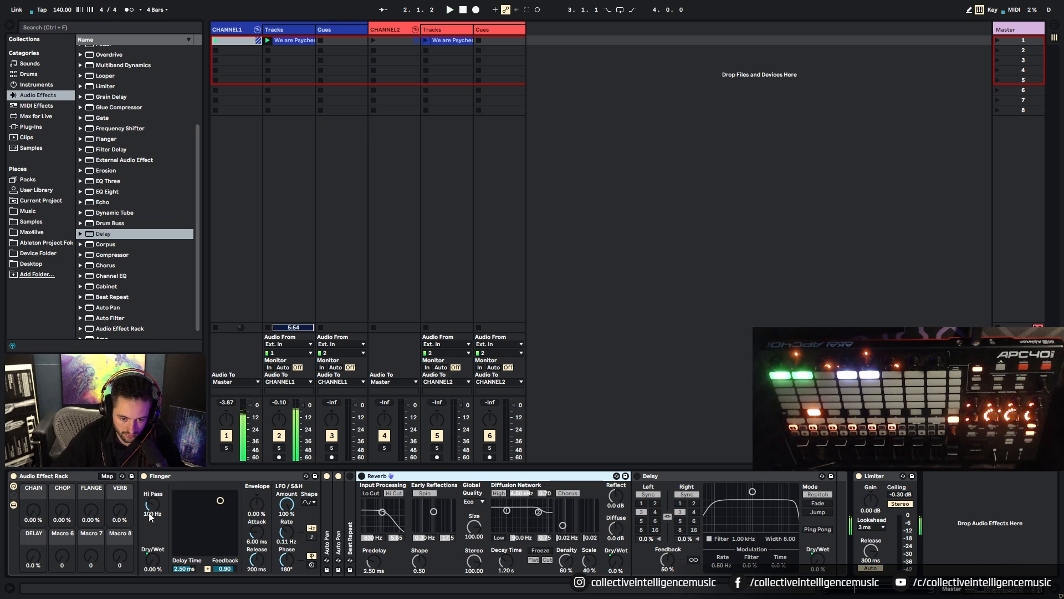
click(362, 477)
click(372, 494)
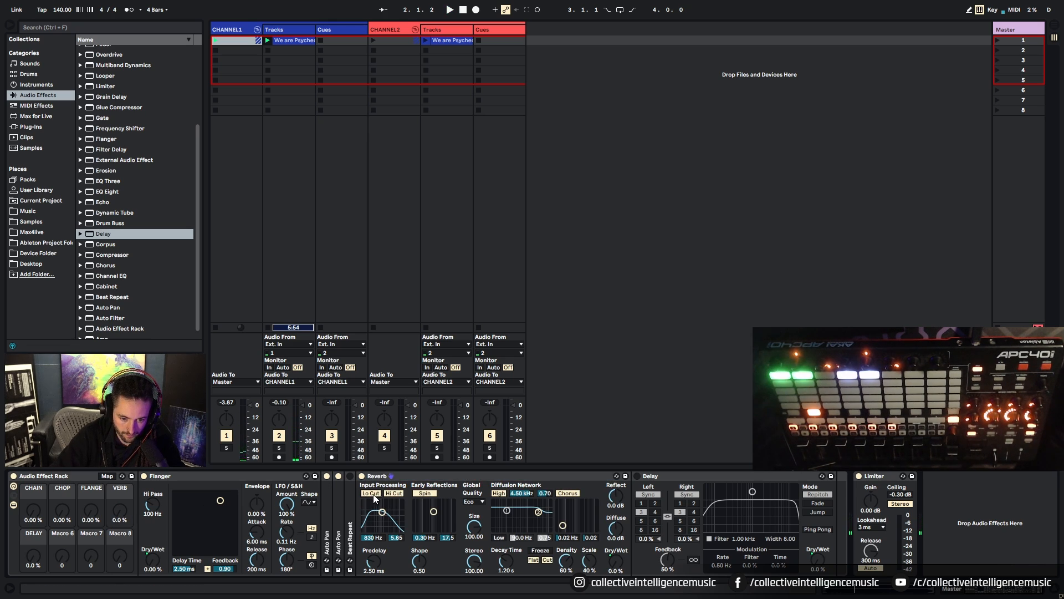
click(390, 492)
drag(382, 512, 383, 512)
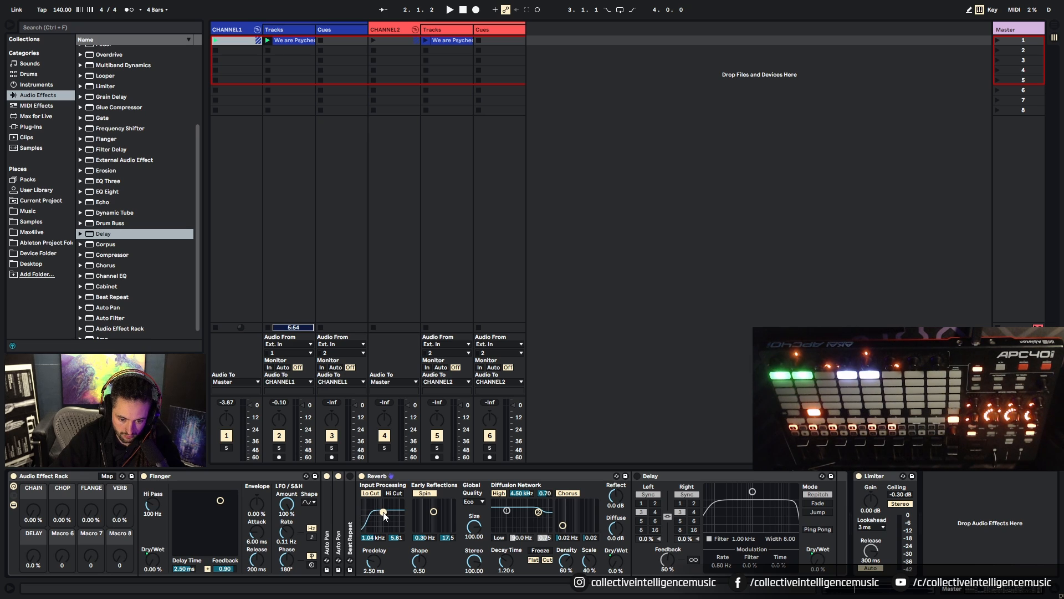
Step: Set the Reverb's Decay Time to 3.46 s while auditioning it on the playing track
key(space)
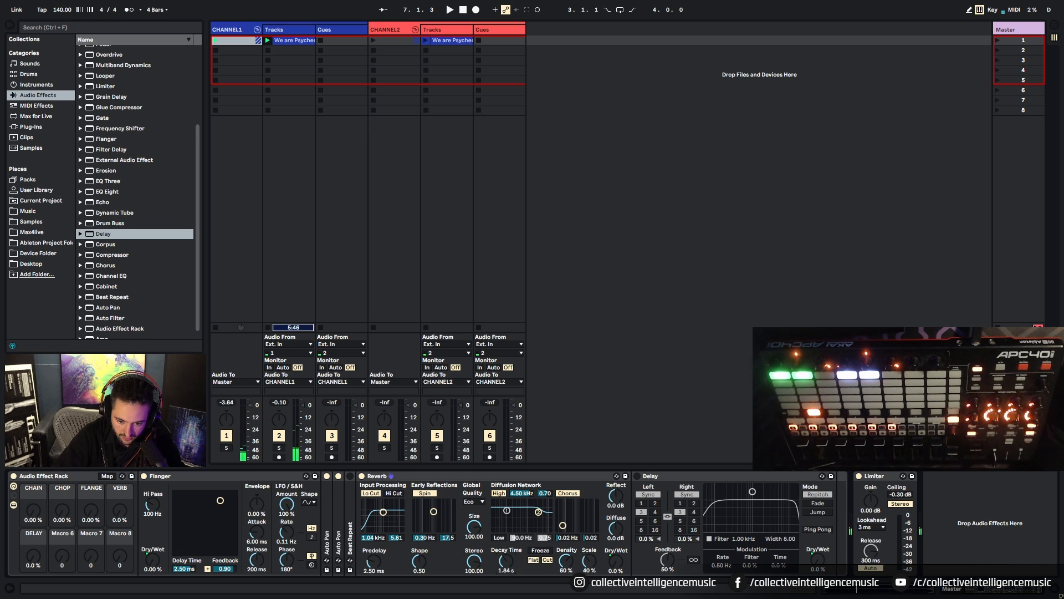
key(space)
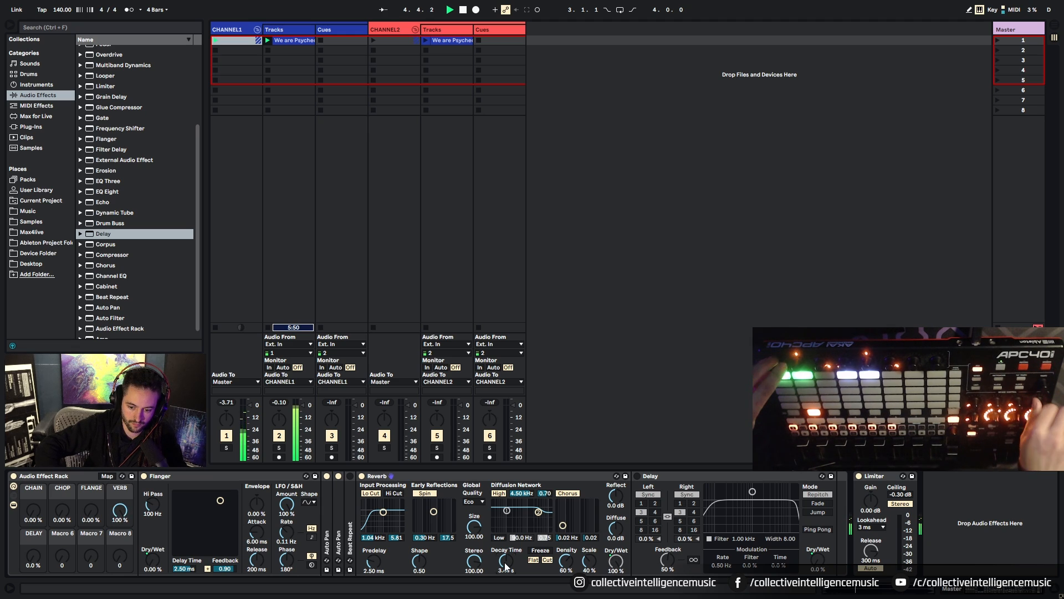
key(space)
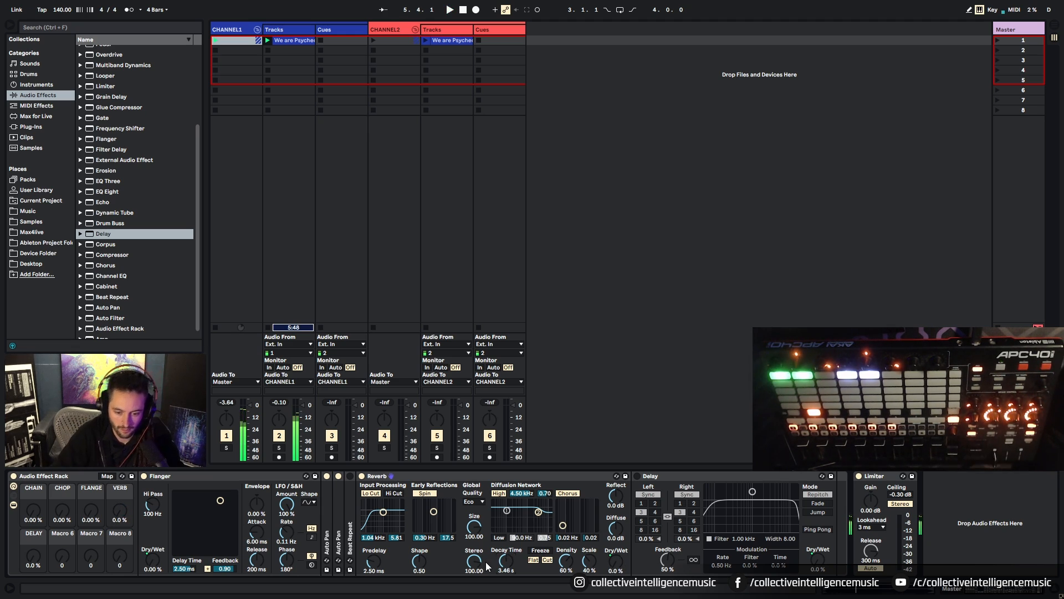
key(space)
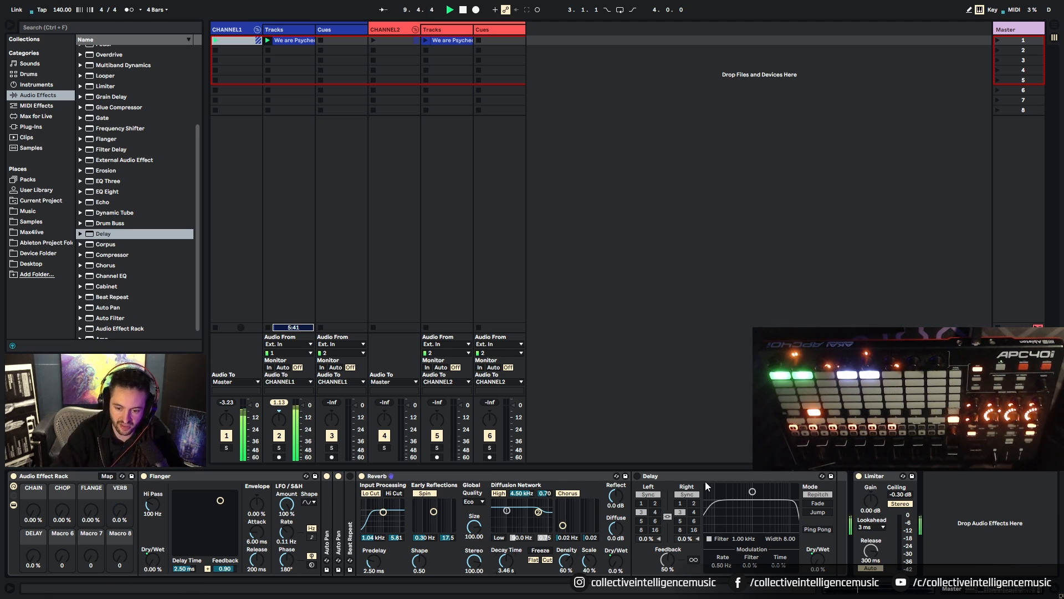
Step: Collapse the Reverb and set the Delay to Ping Pong with its filter at 3.11 kHz and width 4.19
double_click(460, 474)
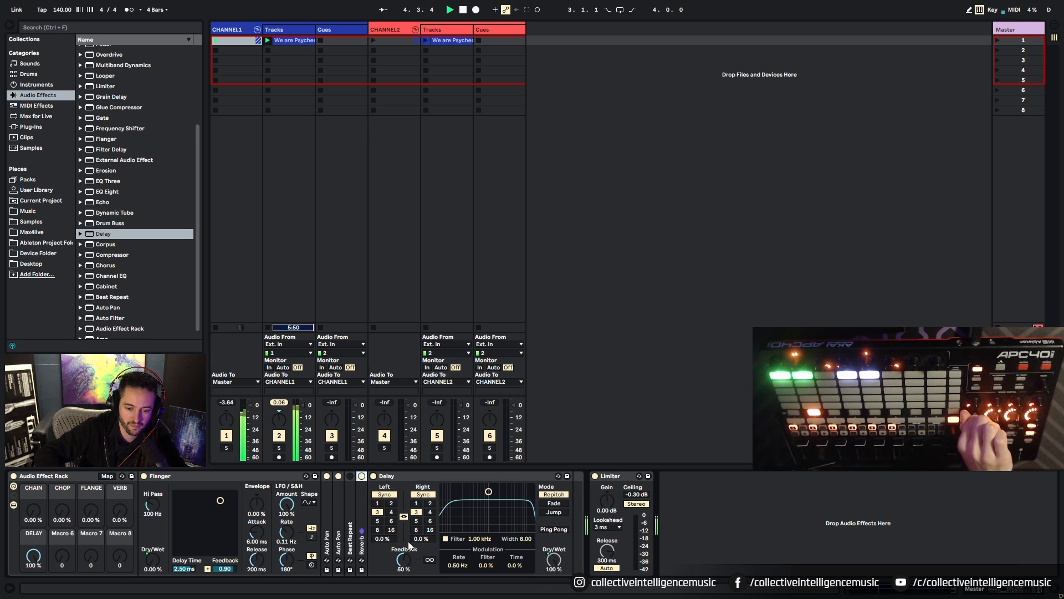
click(445, 539)
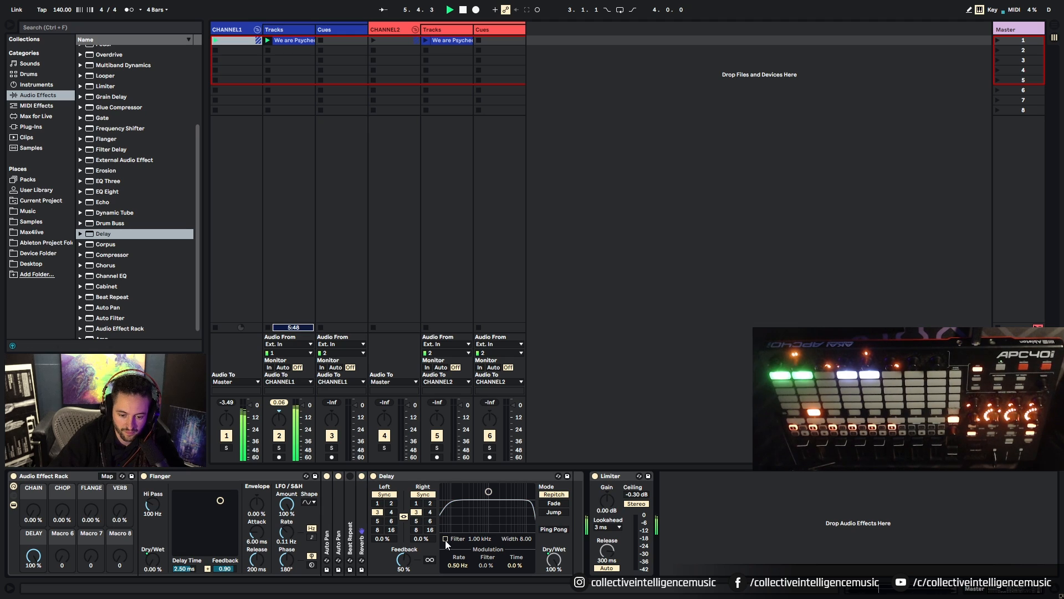
click(446, 540)
drag(488, 491, 502, 507)
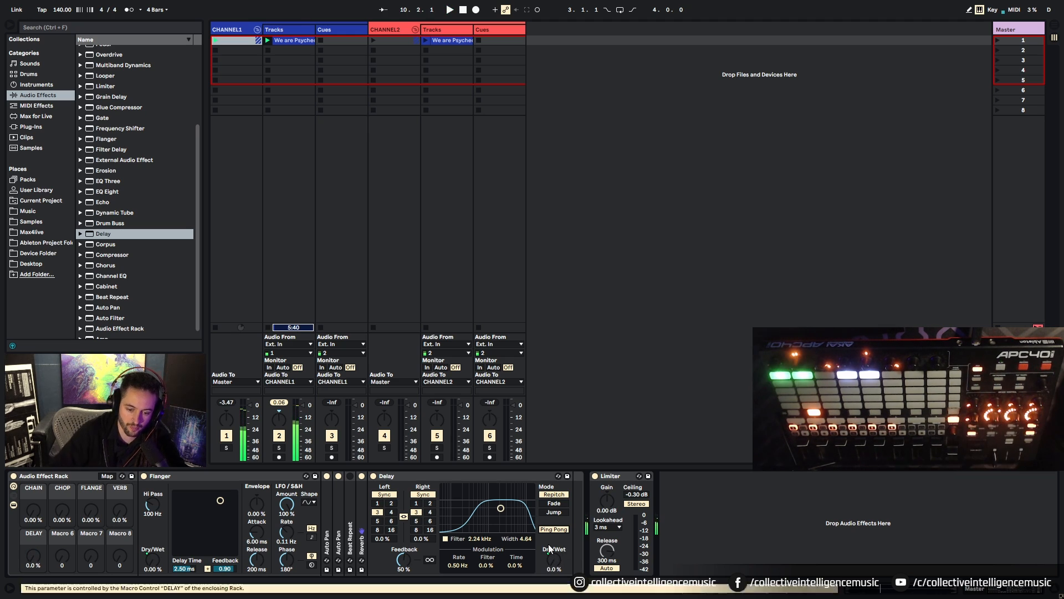
drag(500, 507, 505, 510)
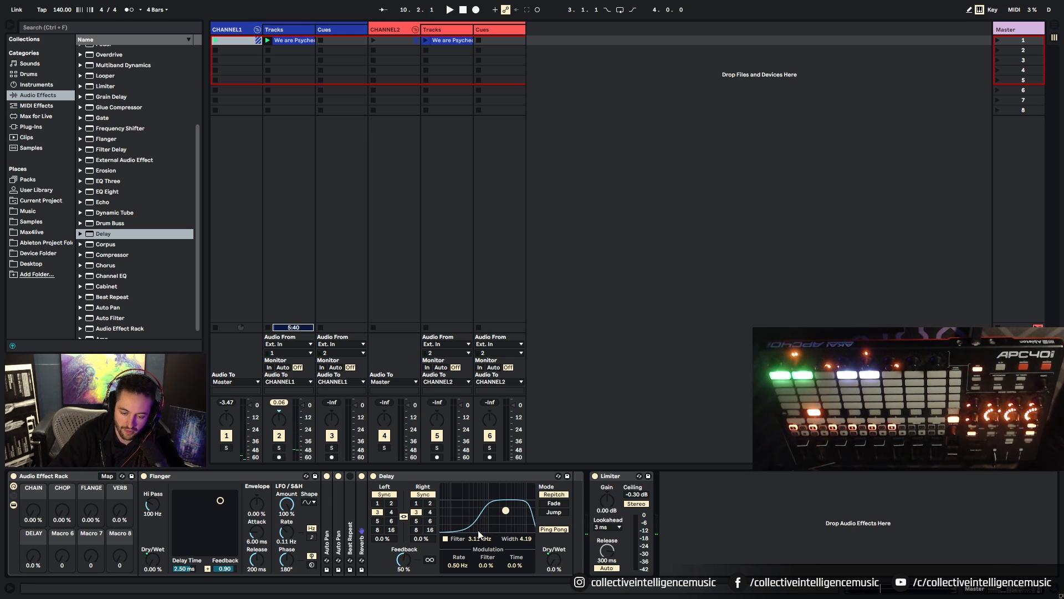
key(space)
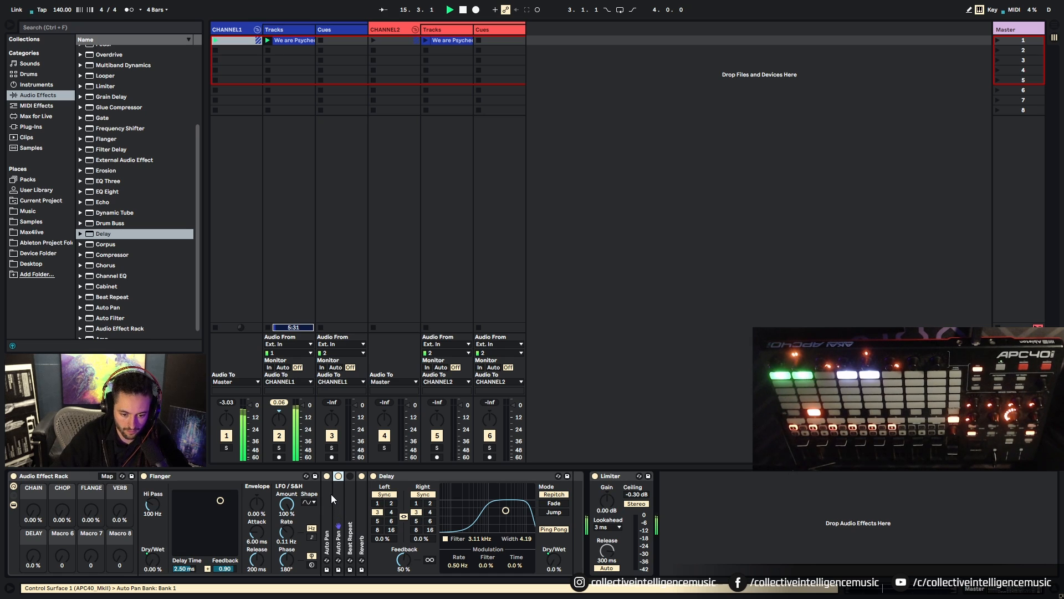
Step: Move the 1/16 Auto Pan behind the Delay at the end of the rack, and collapse both devices
double_click(337, 492)
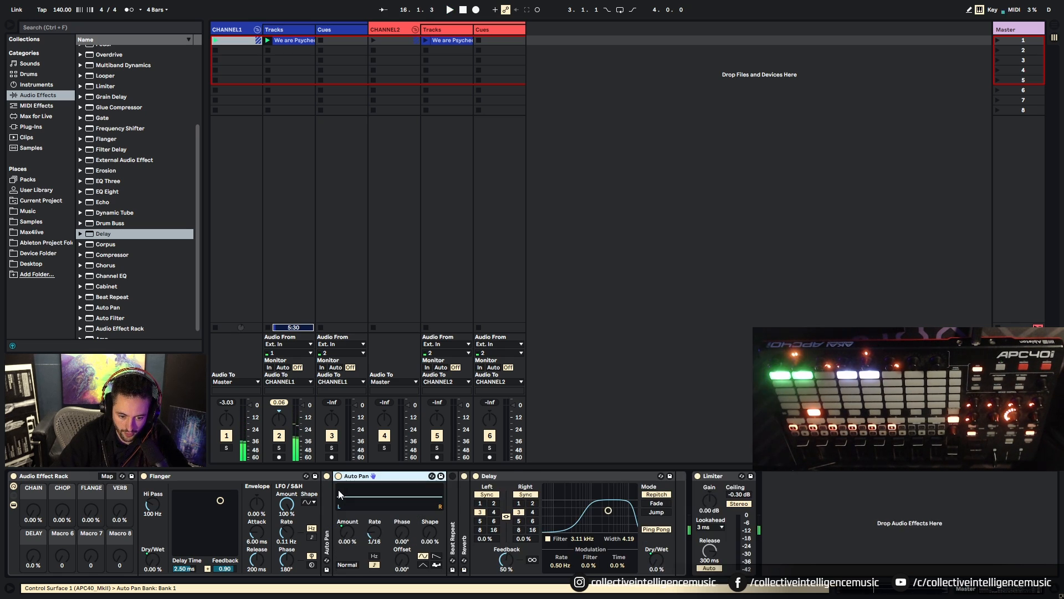
drag(370, 476, 670, 506)
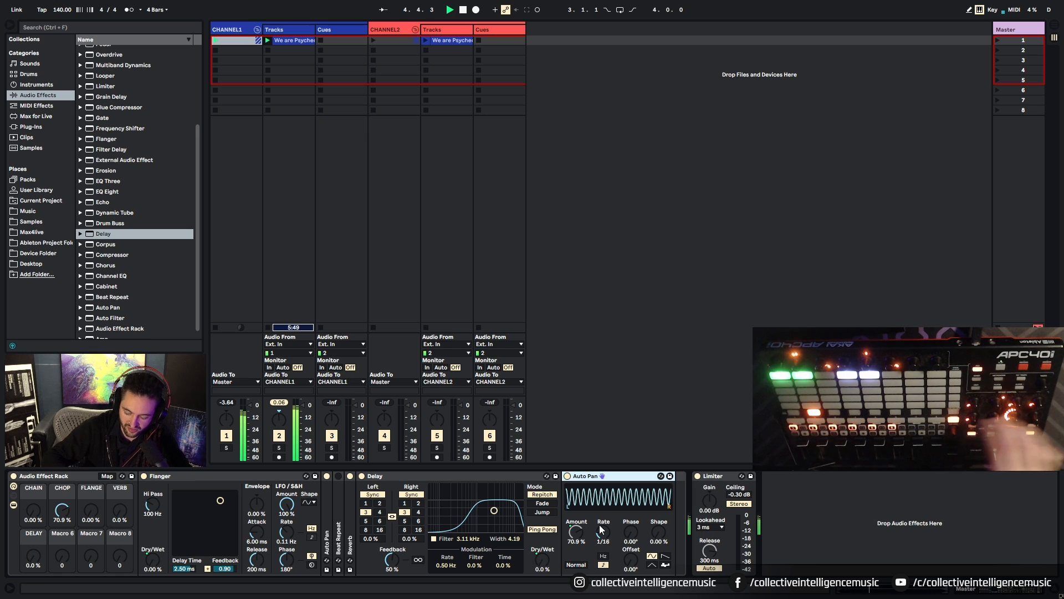
double_click(408, 480)
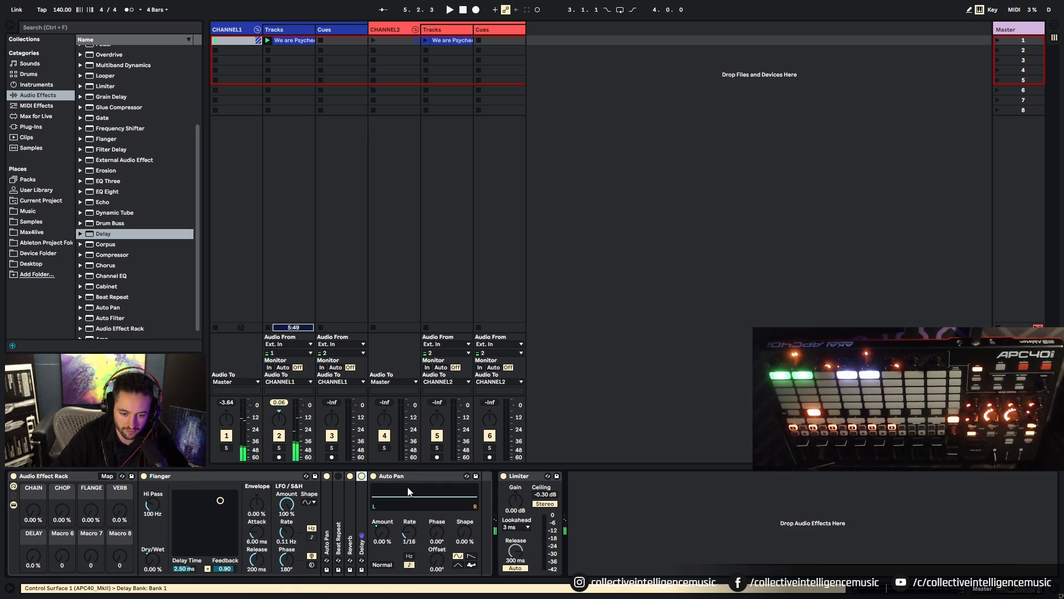
double_click(430, 479)
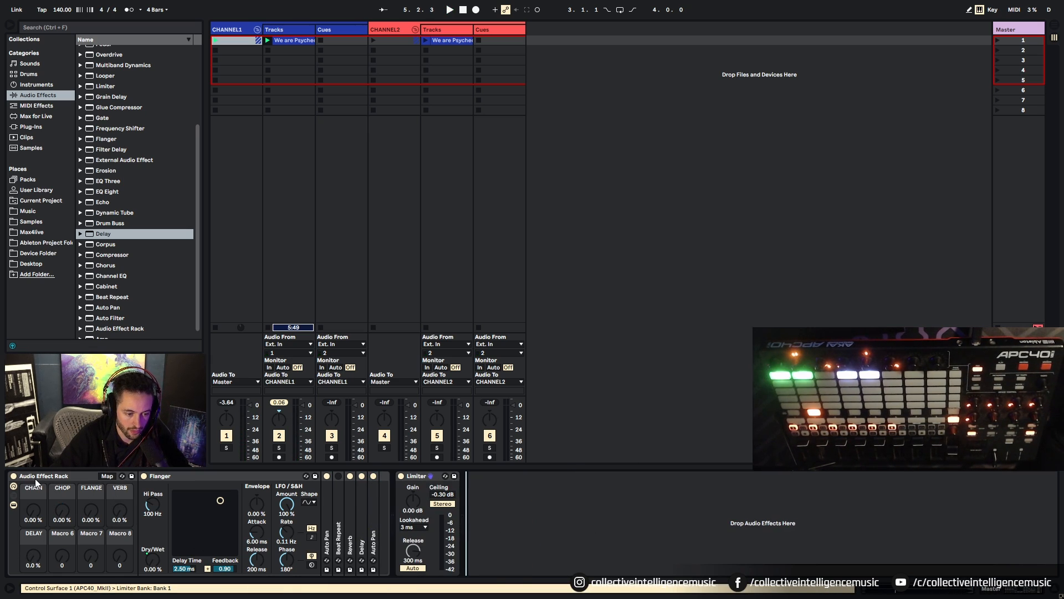
Step: Collapse the Flanger and delete the Beat Repeat from the Master effects rack
double_click(261, 477)
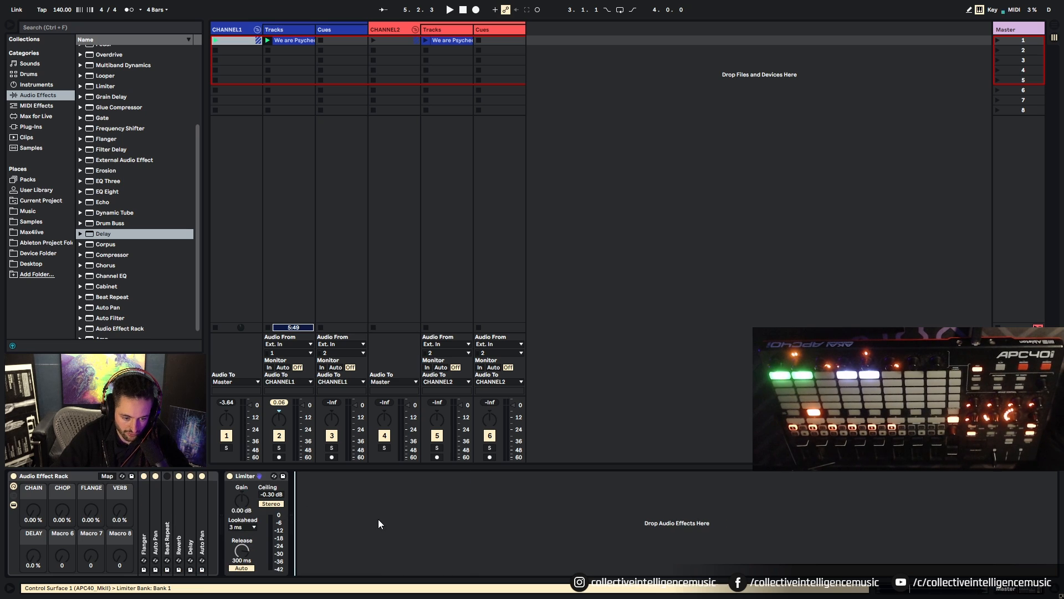
click(169, 500)
key(Delete)
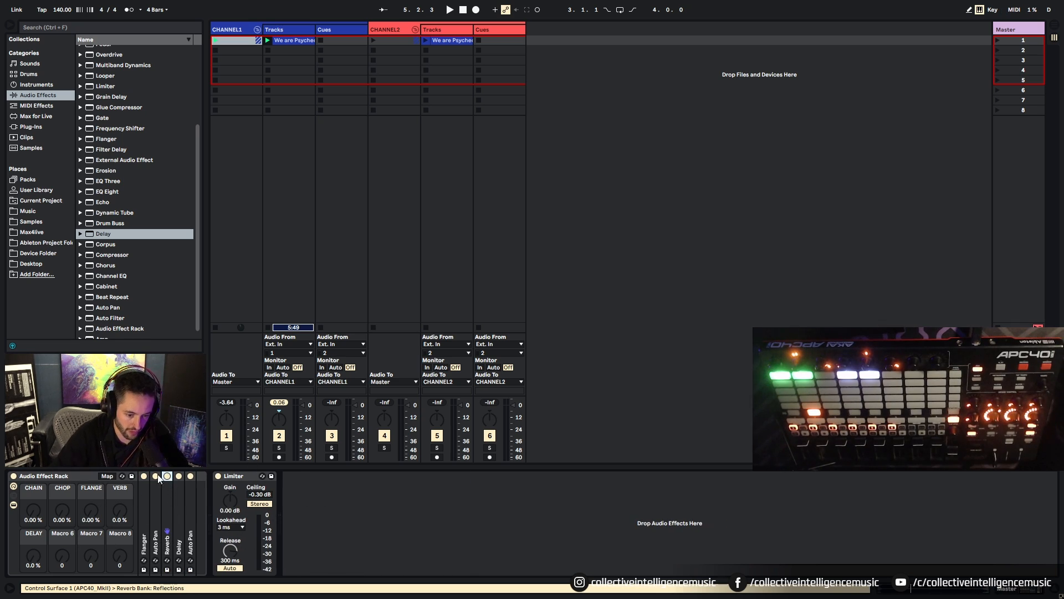
Step: Review the Master effects rack and display the device chains of CHANNEL1 and CHANNEL2
click(59, 476)
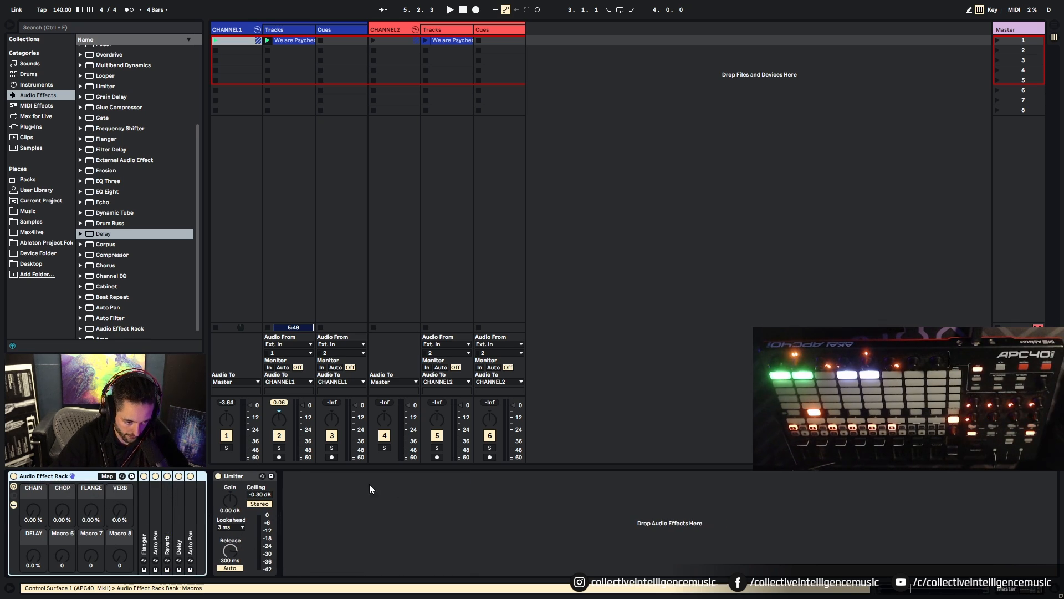
click(311, 40)
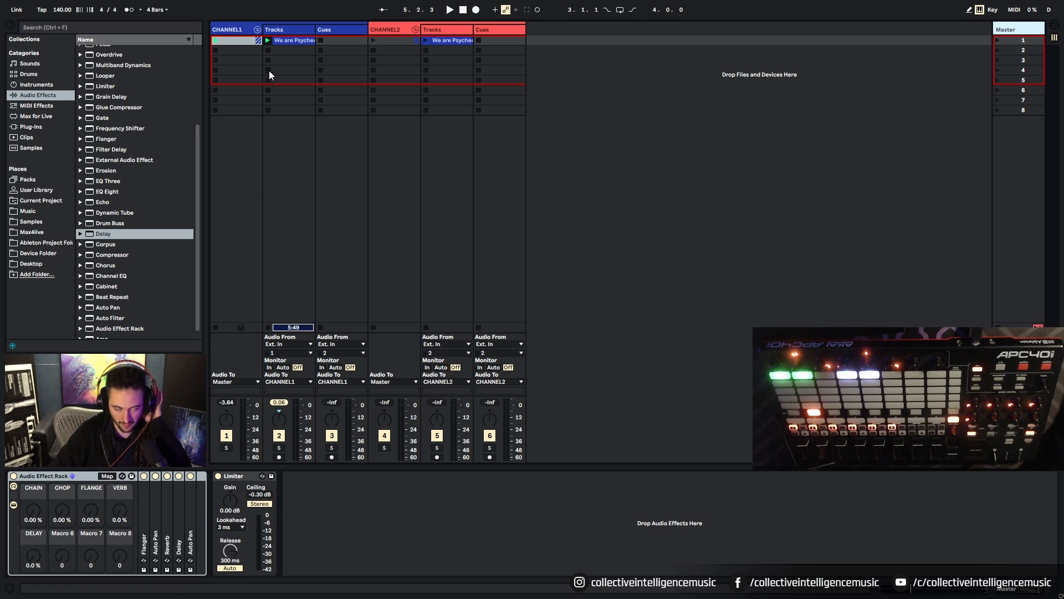
click(226, 31)
click(384, 31)
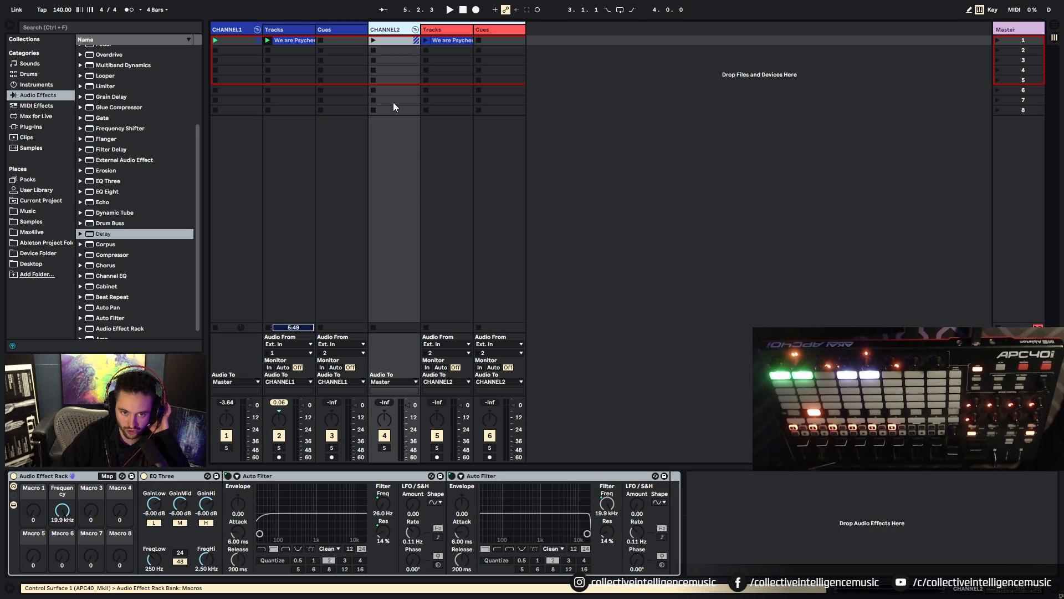